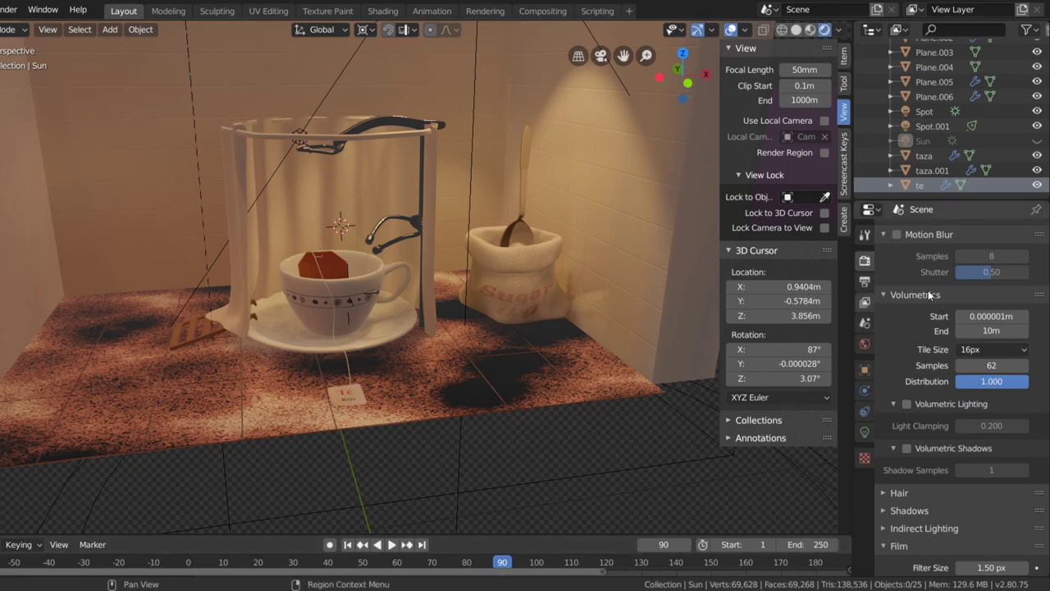
Keep Eevee as the render engine and expand Sampling, showing Render 64 and Viewport 16 samples
scroll(929, 294, up, 1)
scroll(929, 294, up, 4)
scroll(928, 289, up, 3)
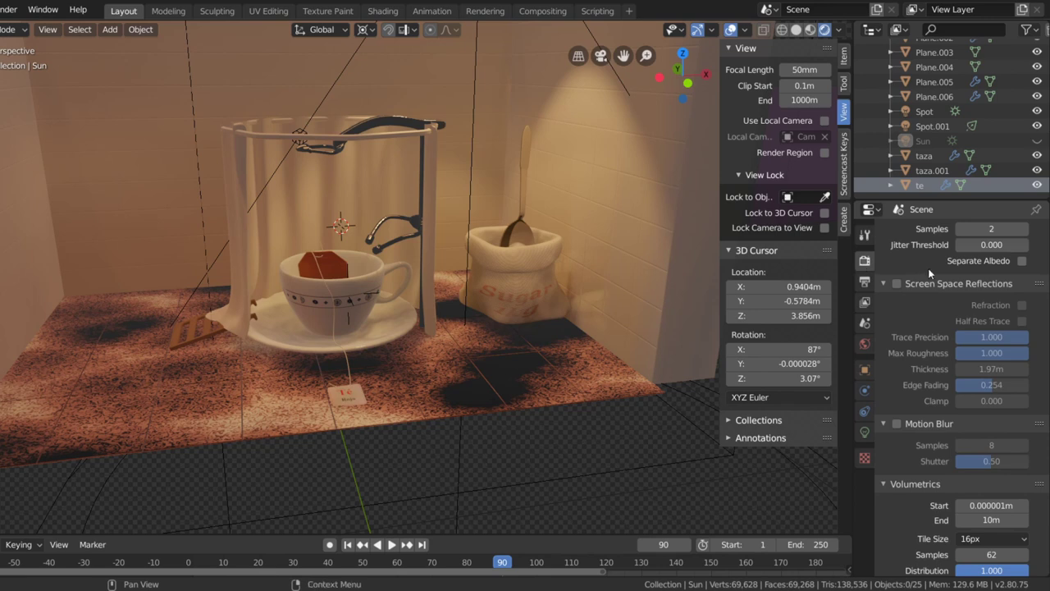
scroll(927, 263, up, 5)
click(989, 232)
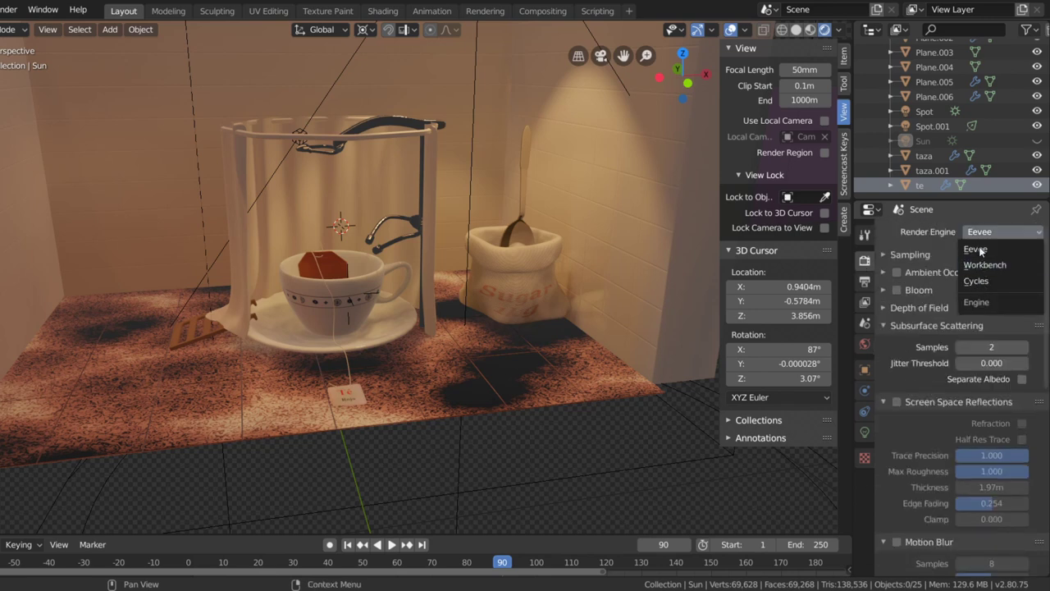
click(983, 256)
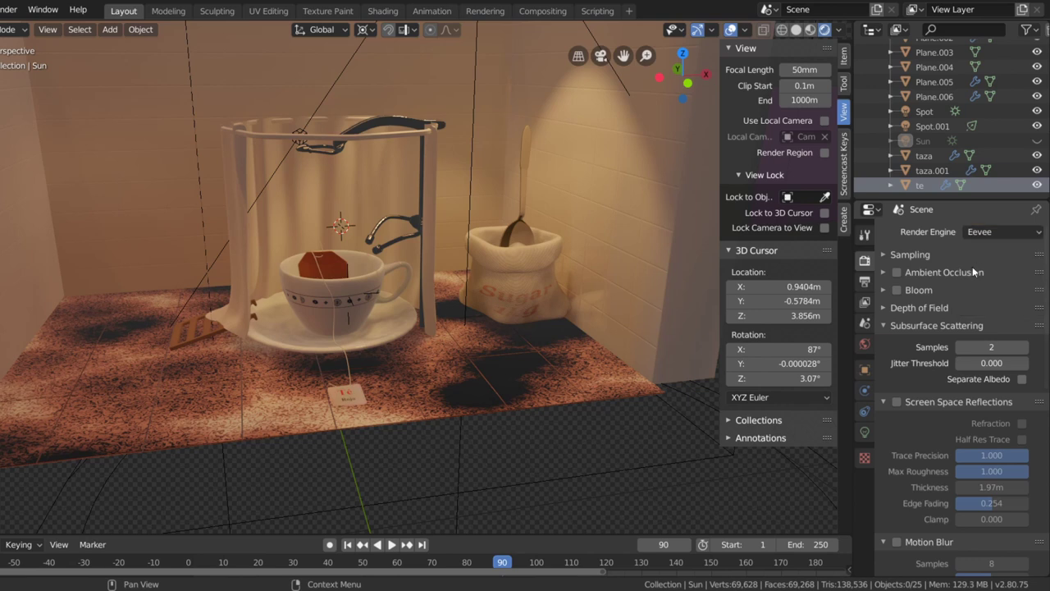
click(919, 256)
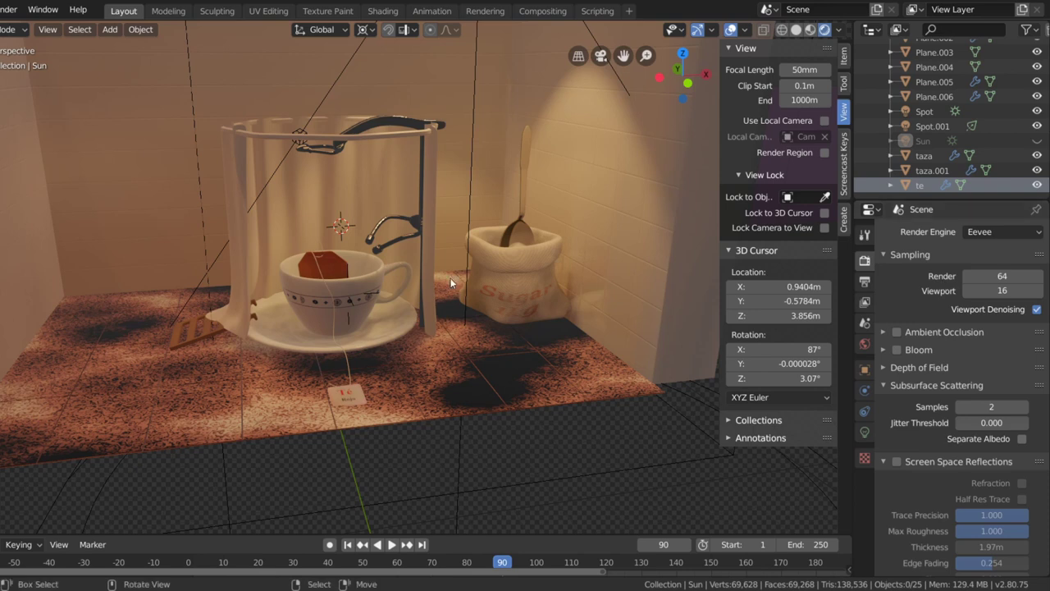
middle_drag(463, 276, 373, 269)
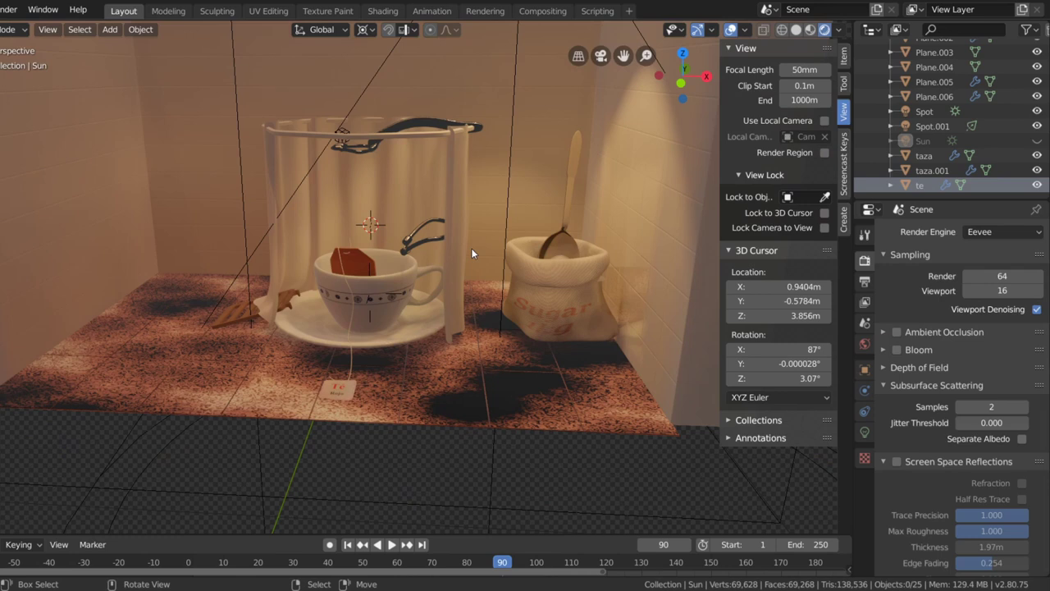
mouse_move(471, 248)
middle_down()
mouse_move(453, 288)
mouse_move(525, 270)
middle_up()
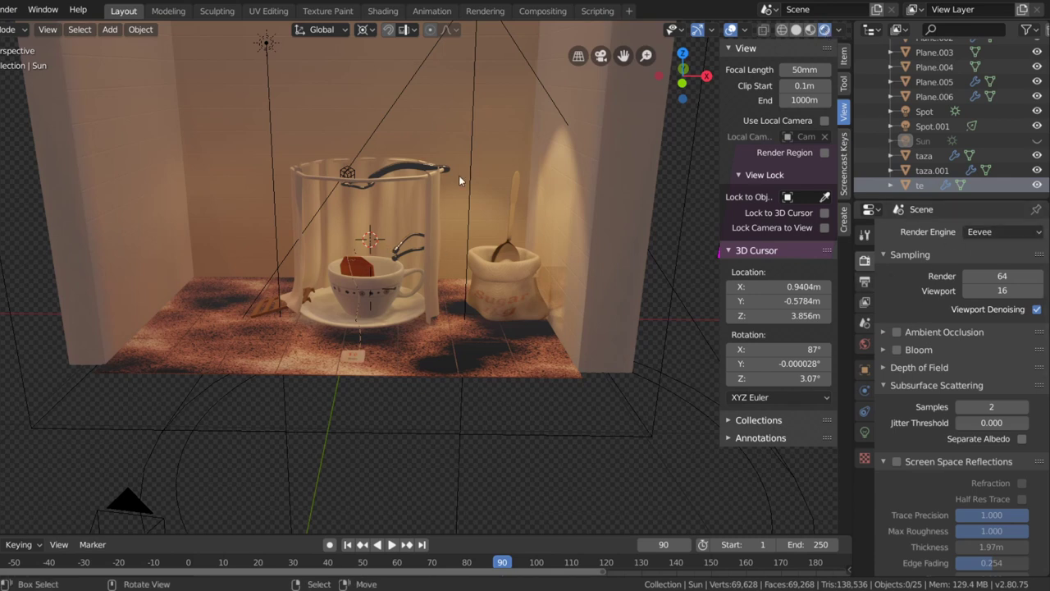
click(810, 30)
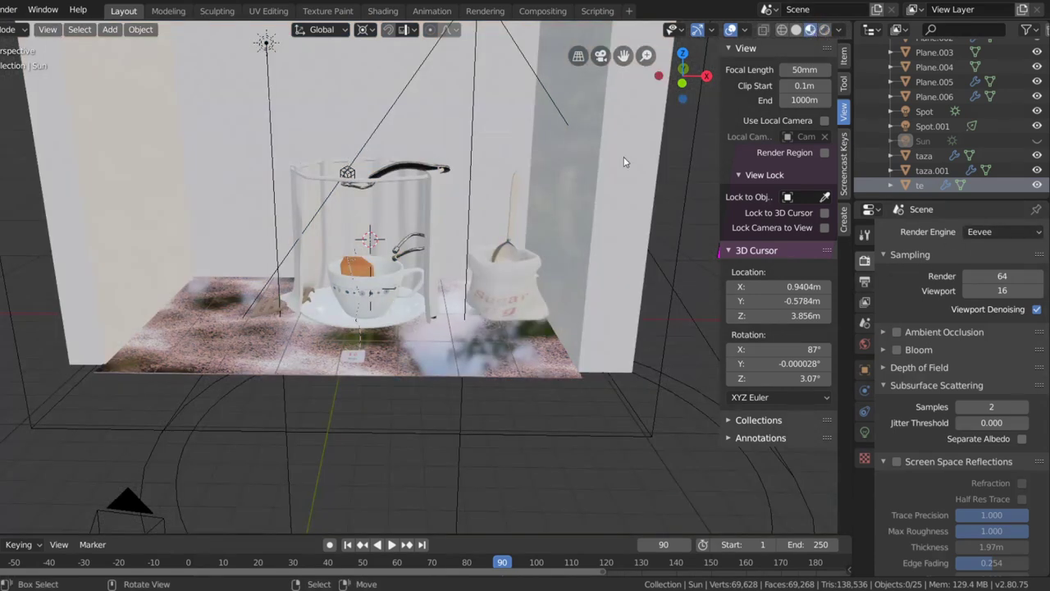
click(825, 30)
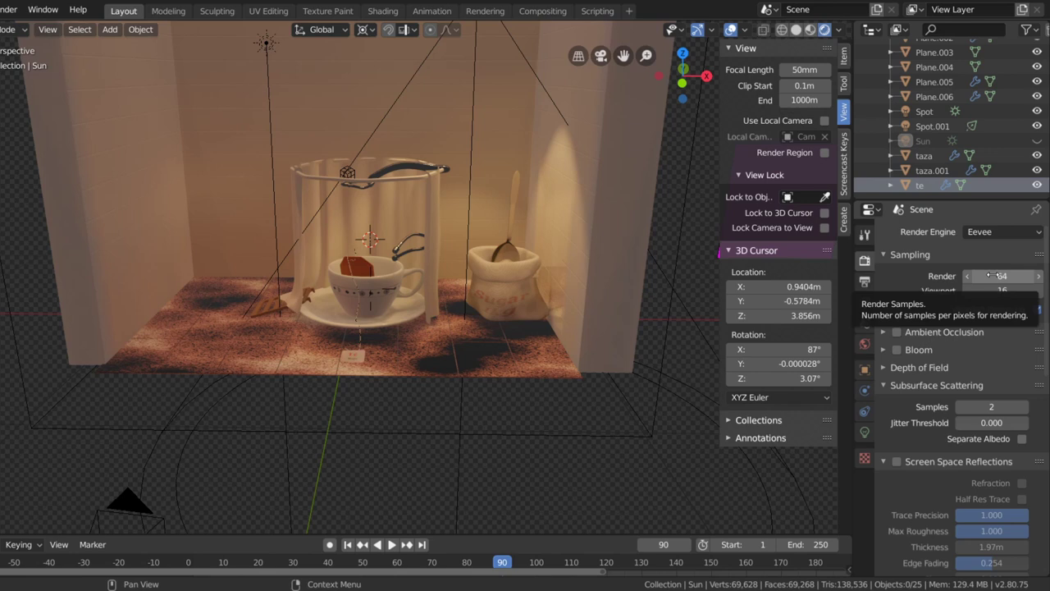
click(11, 9)
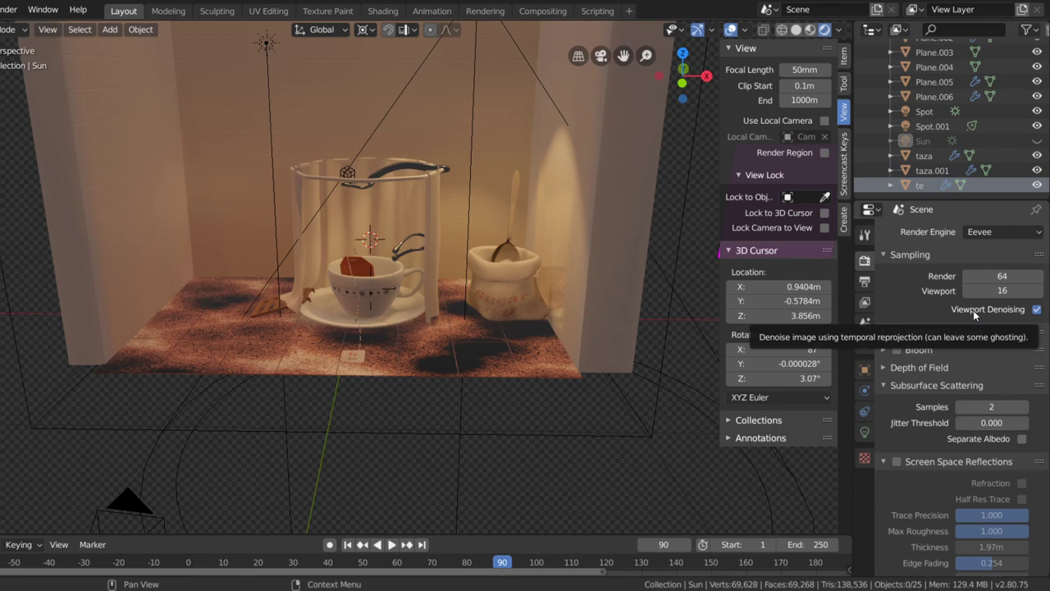
Expand the Ambient Occlusion settings and turn ambient occlusion on
scroll(973, 310, down, 2)
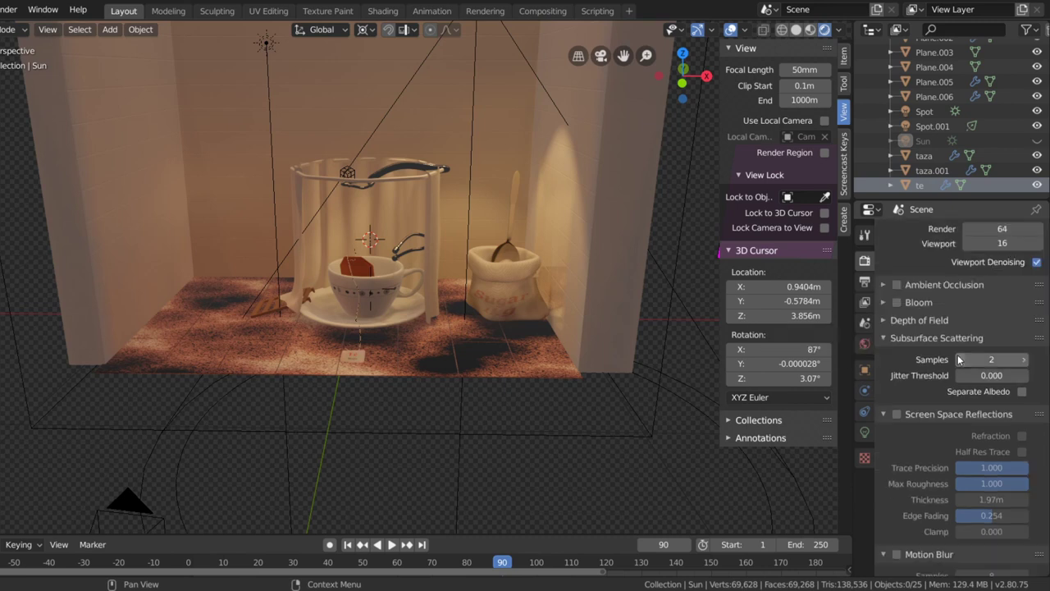
click(883, 284)
scroll(412, 354, up, 2)
scroll(413, 354, up, 3)
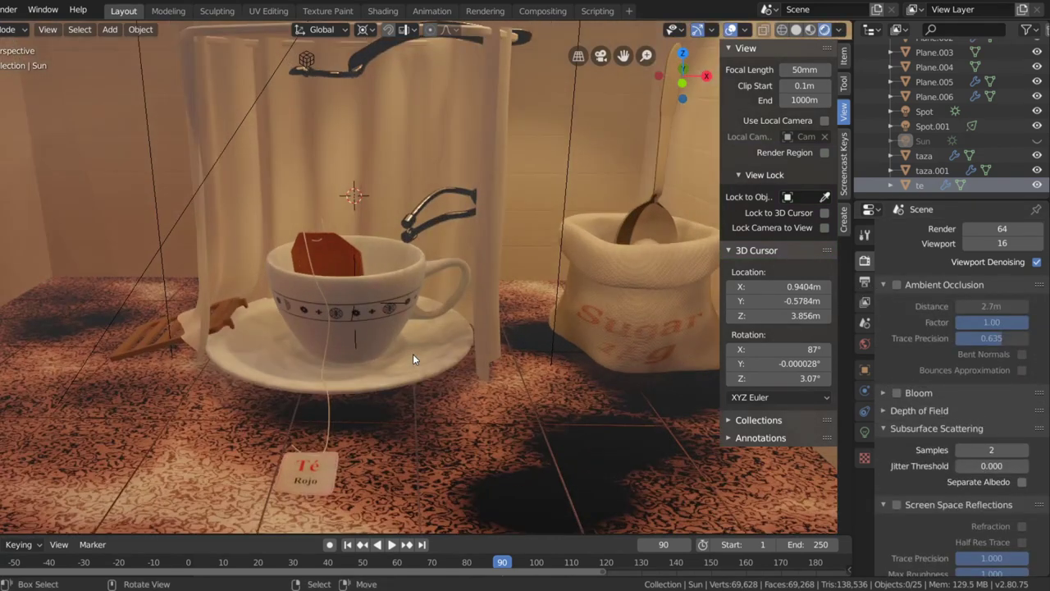
mouse_move(490, 300)
middle_down()
mouse_move(361, 266)
mouse_move(482, 212)
mouse_move(237, 326)
mouse_move(249, 323)
middle_up()
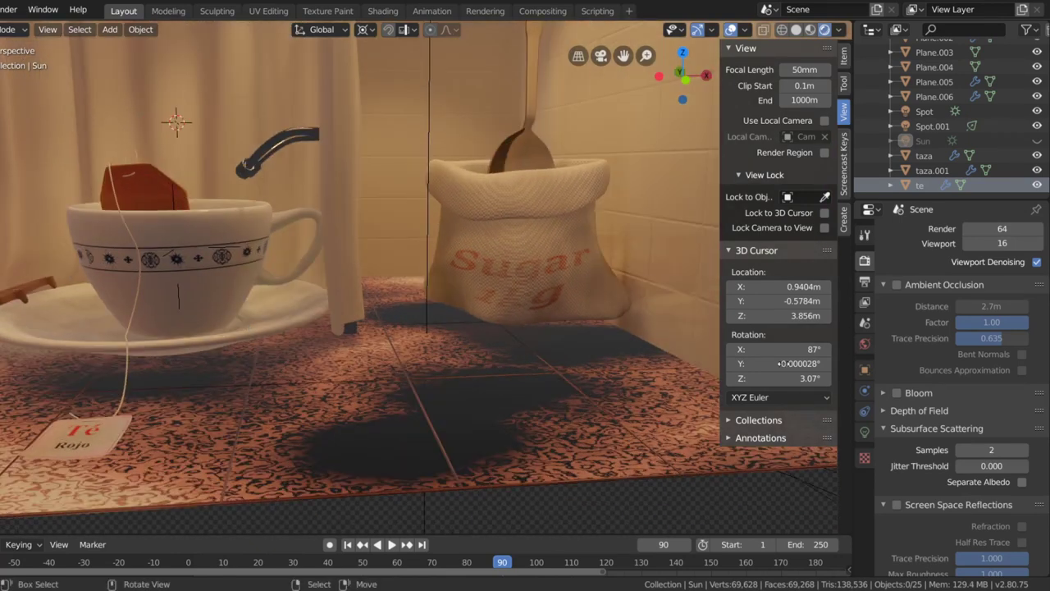
click(897, 285)
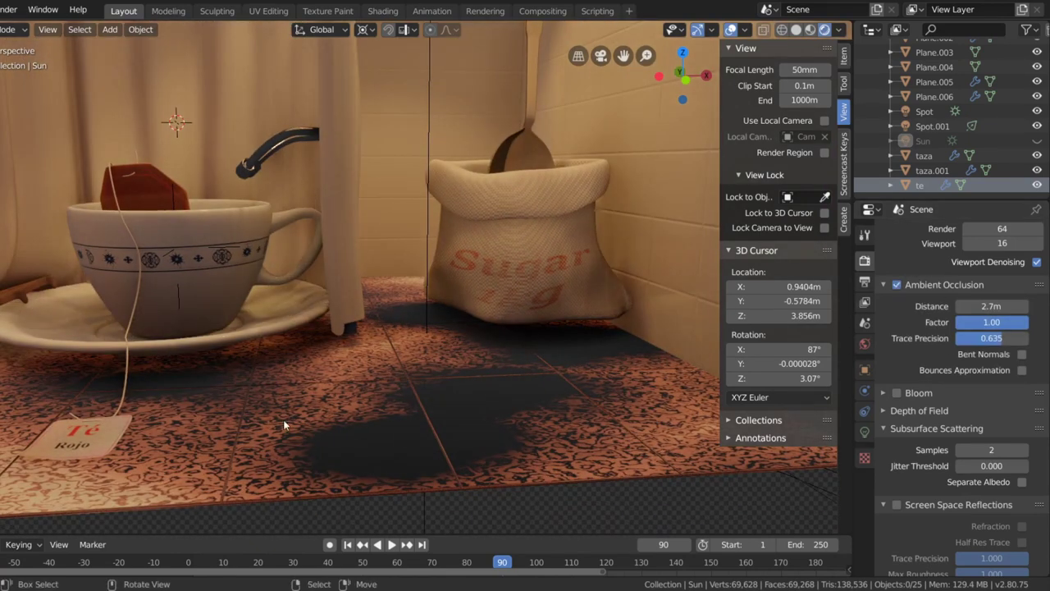
Drag the Ambient Occlusion Distance down from 2.7m, then start entering an exact value
mouse_move(991, 306)
mouse_down()
mouse_move(960, 306)
mouse_move(1014, 306)
mouse_up()
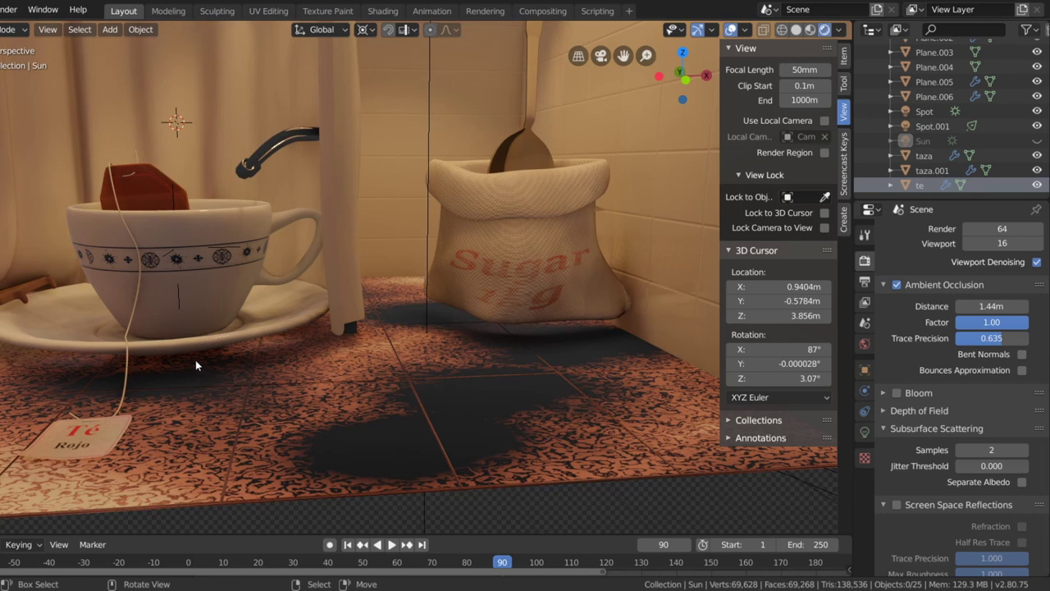
mouse_move(991, 306)
mouse_down()
mouse_move(960, 306)
mouse_move(1009, 306)
mouse_move(977, 306)
mouse_move(987, 306)
mouse_up()
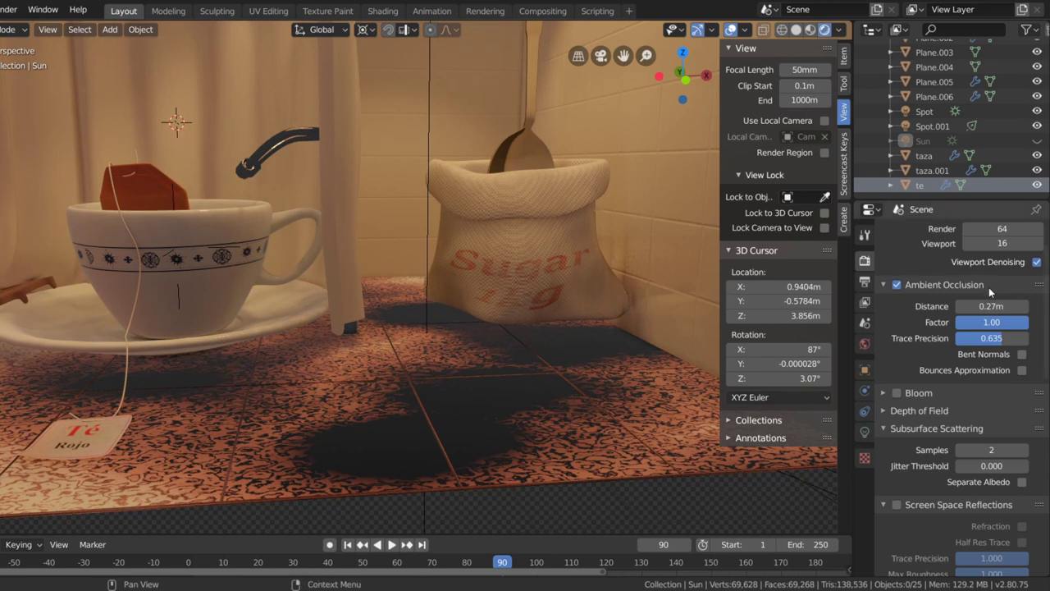
mouse_move(991, 306)
mouse_down()
mouse_move(1009, 306)
mouse_move(982, 306)
mouse_move(1018, 306)
mouse_move(972, 306)
mouse_move(984, 306)
mouse_up()
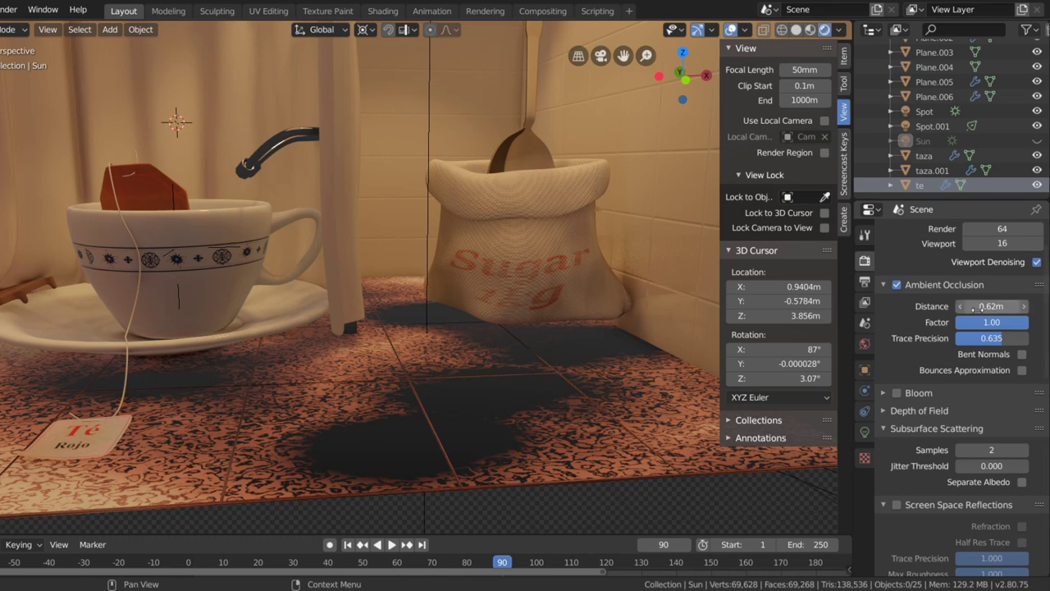
click(990, 306)
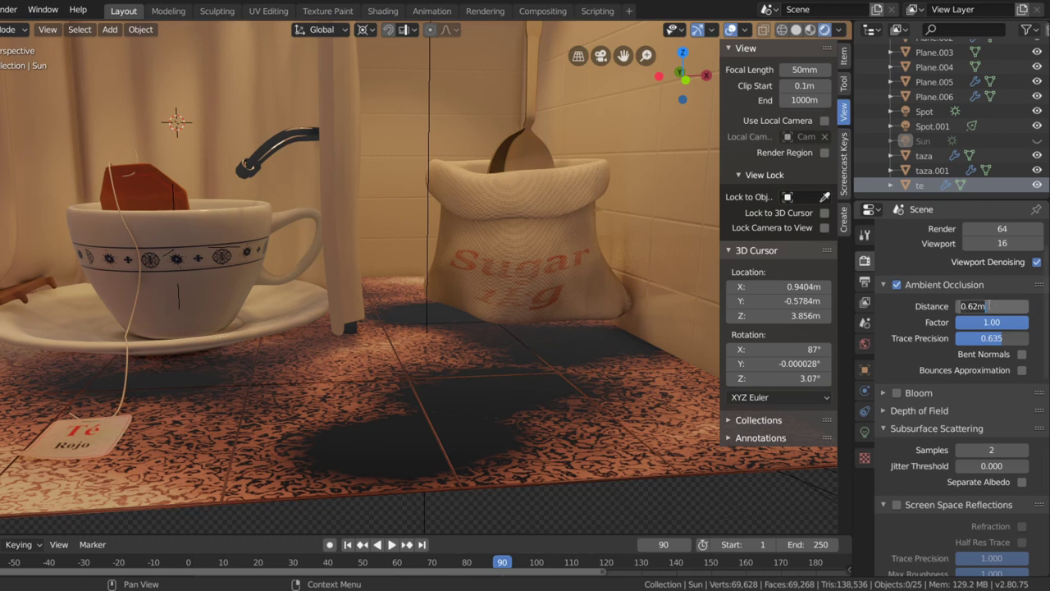
Set ambient occlusion Distance to 5m, Factor to 1.00 and Trace Precision to 0.000
text(5)
key(Return)
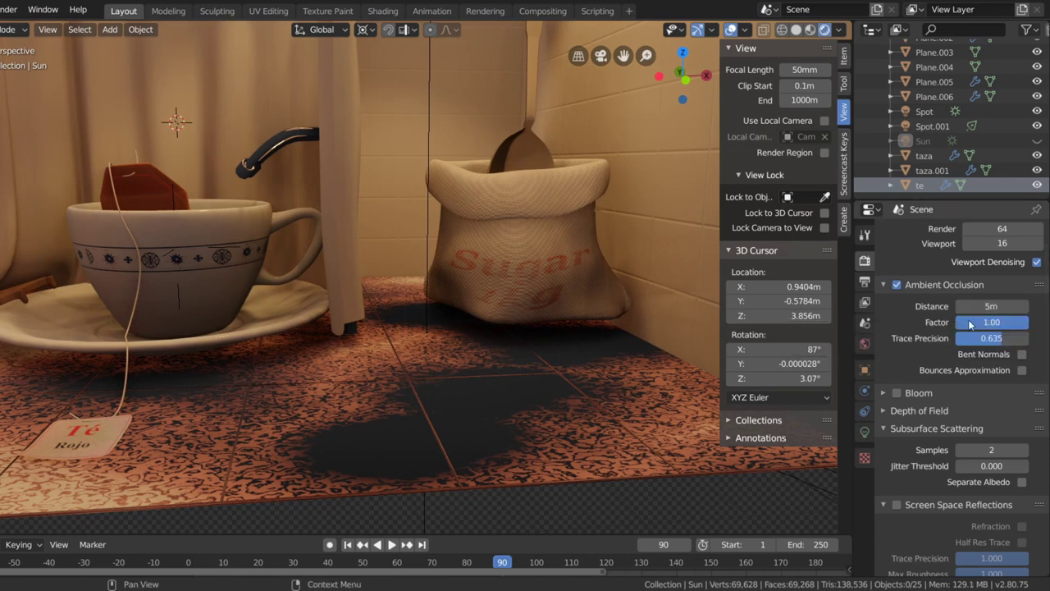
mouse_move(989, 321)
mouse_down()
mouse_move(960, 322)
mouse_move(1021, 321)
mouse_move(985, 321)
mouse_up()
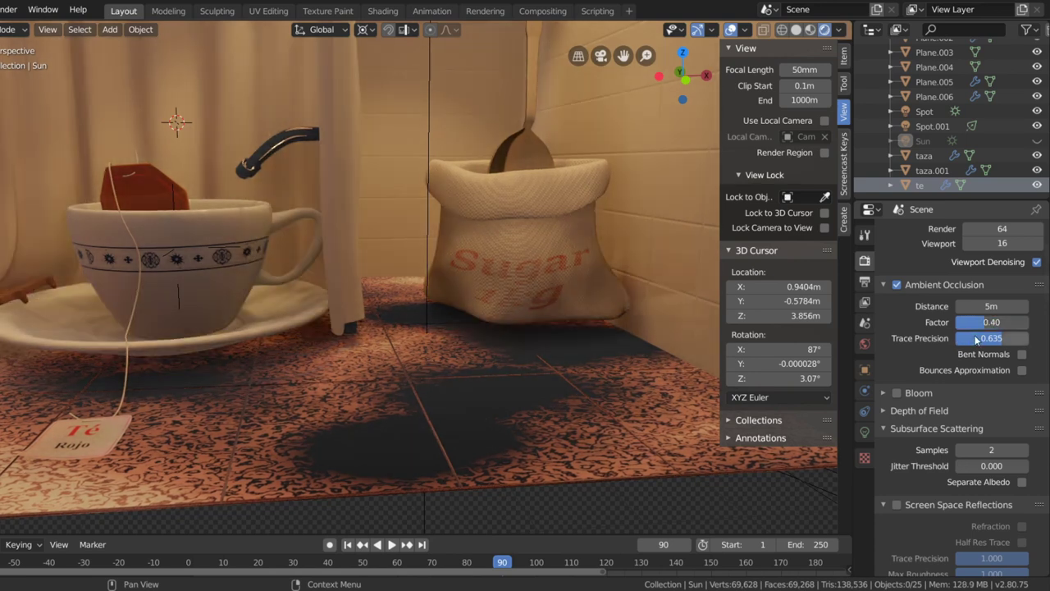
drag(980, 340, 943, 340)
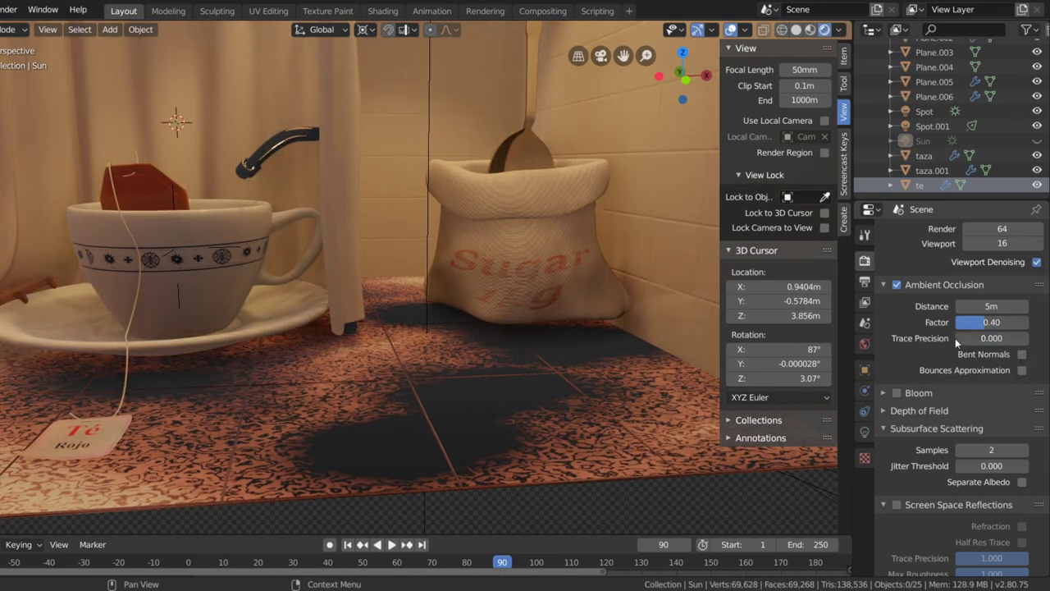
mouse_move(233, 313)
middle_down()
mouse_move(243, 328)
mouse_move(125, 303)
middle_up()
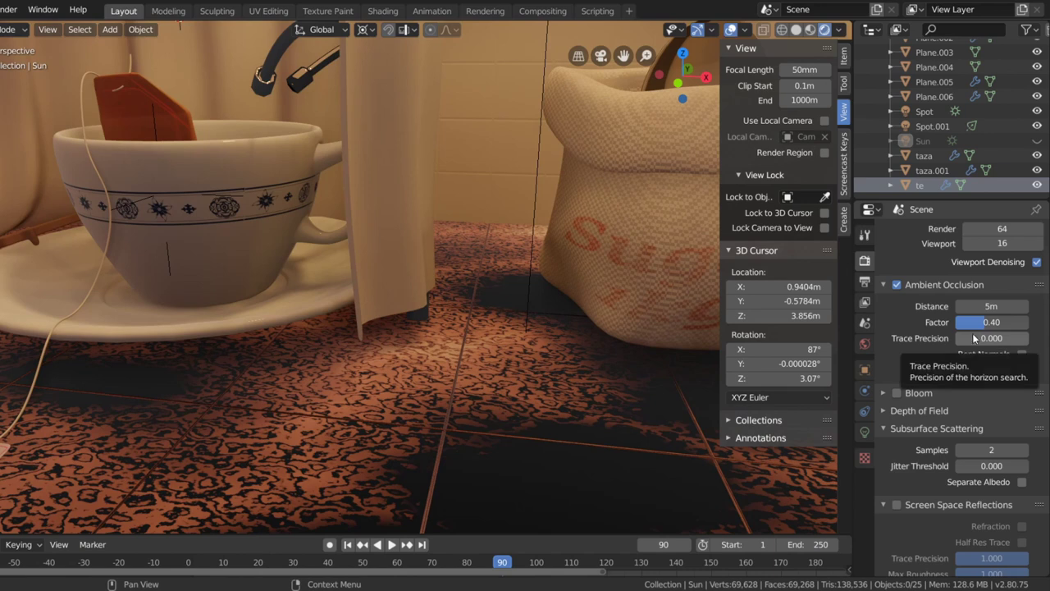
drag(985, 338, 1032, 343)
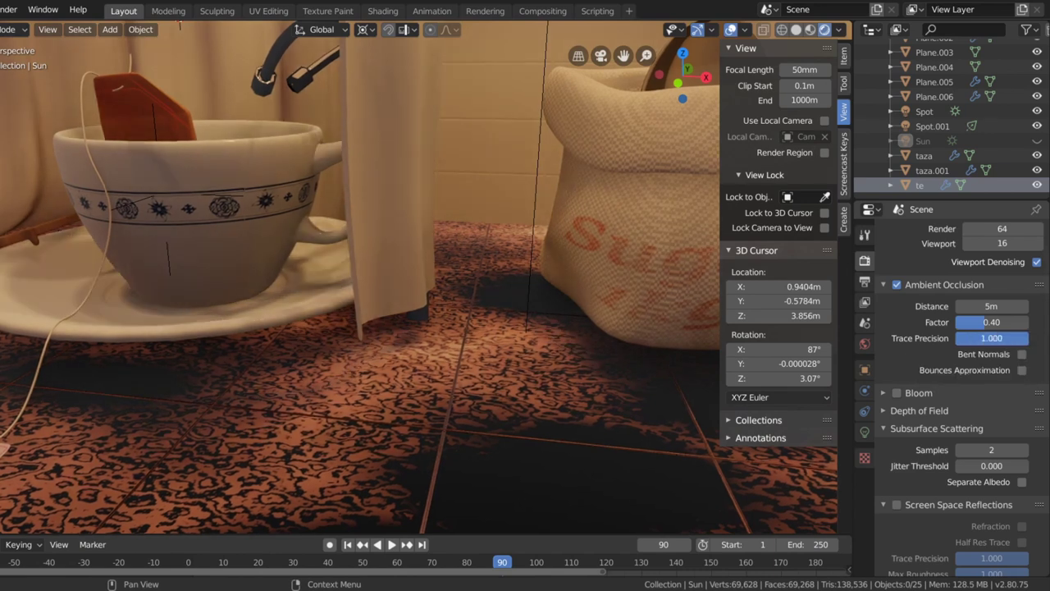
mouse_move(197, 303)
middle_down()
mouse_move(238, 278)
mouse_move(187, 339)
middle_up()
mouse_move(988, 322)
mouse_down()
mouse_move(1032, 322)
mouse_move(968, 338)
mouse_up()
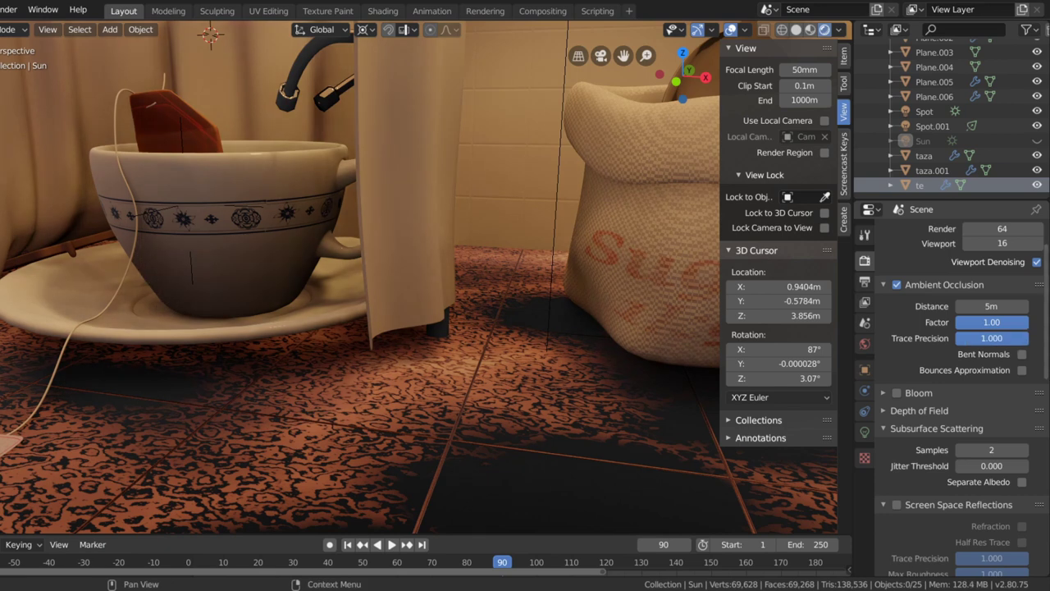
drag(1019, 338, 980, 339)
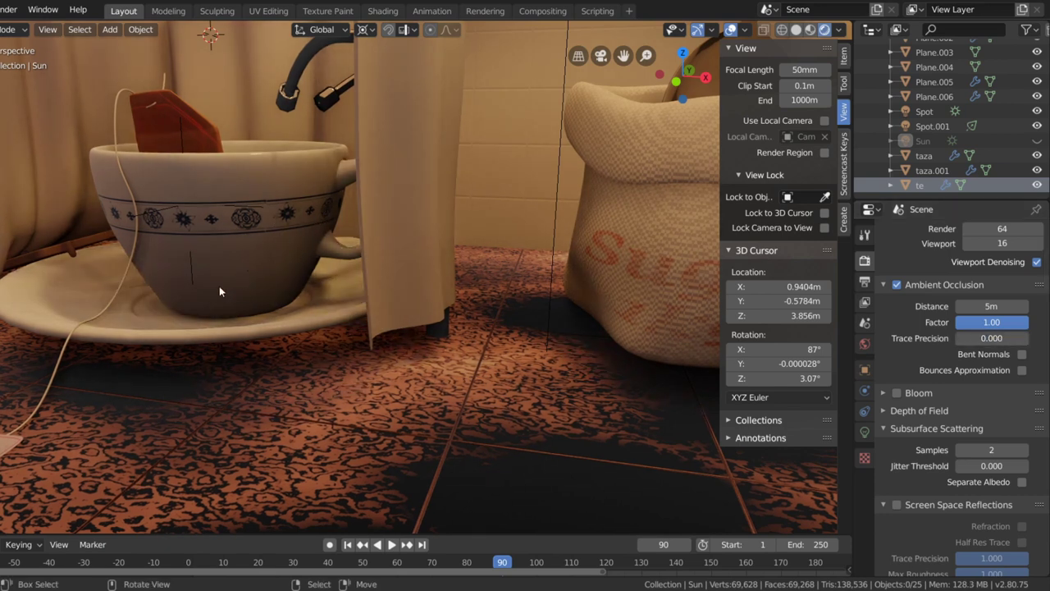
Enable Bent Normals and Bounces Approximation for ambient occlusion
click(1022, 355)
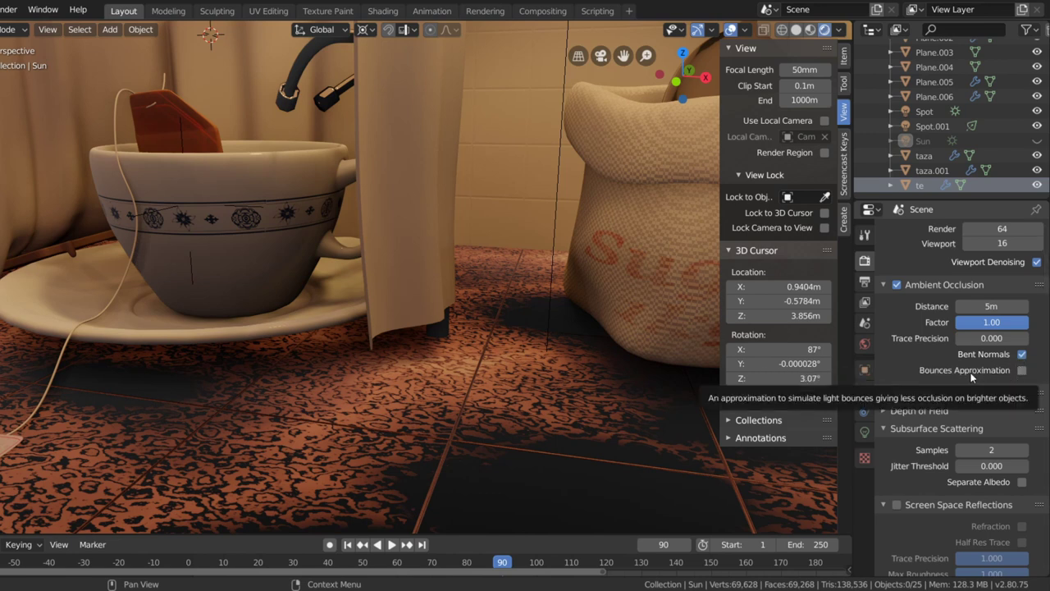
click(1021, 371)
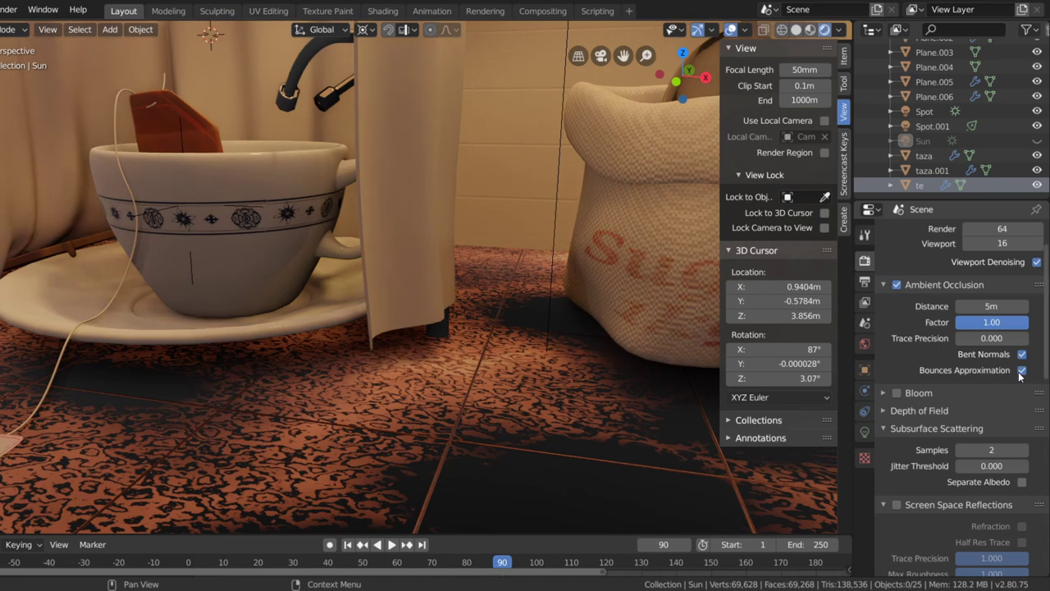
click(1021, 371)
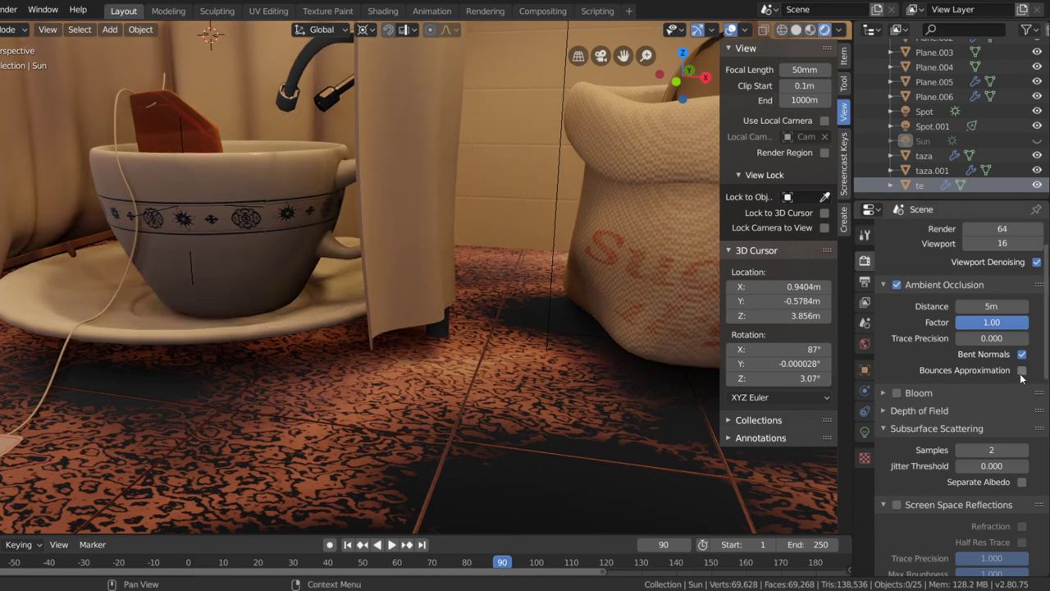
click(1022, 371)
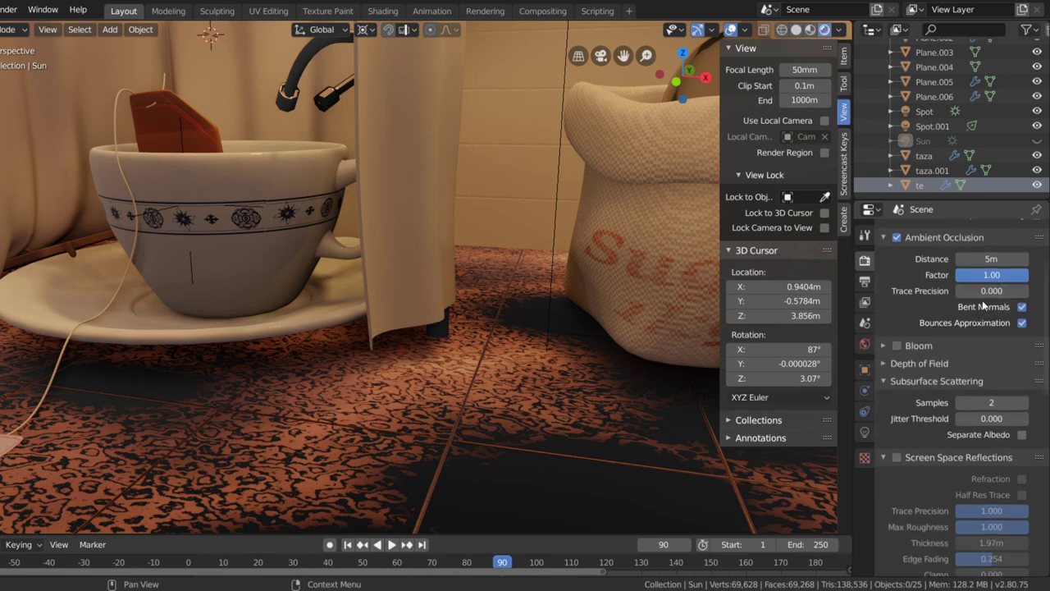
scroll(918, 337, down, 2)
scroll(902, 312, up, 2)
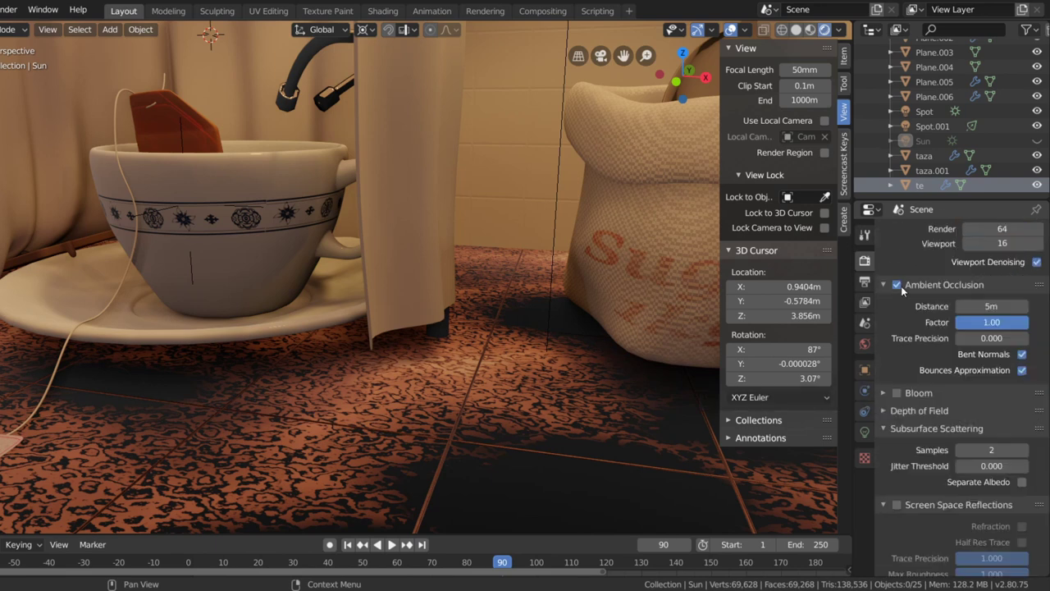
Turn ambient occlusion off and enable Bloom, giving the teacup scene a reddish glow
click(896, 285)
click(888, 283)
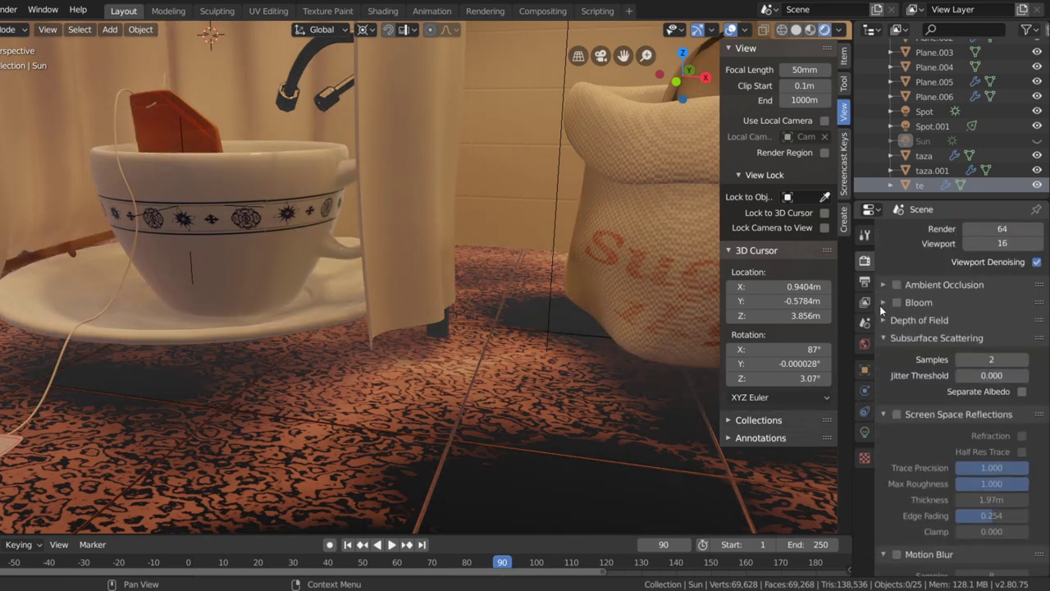
scroll(880, 305, down, 2)
click(884, 253)
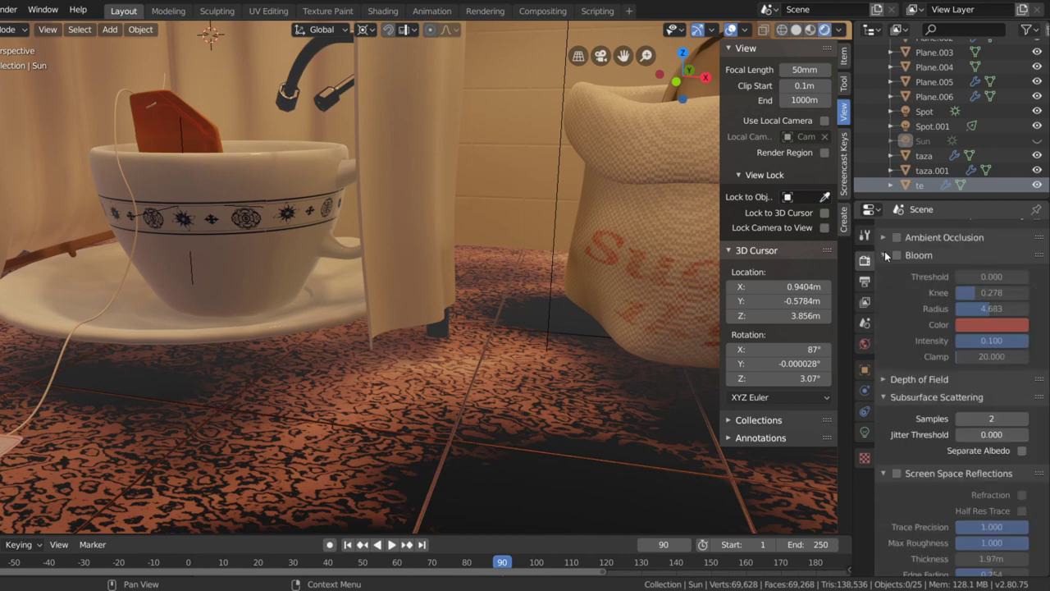
click(884, 252)
click(885, 253)
click(913, 256)
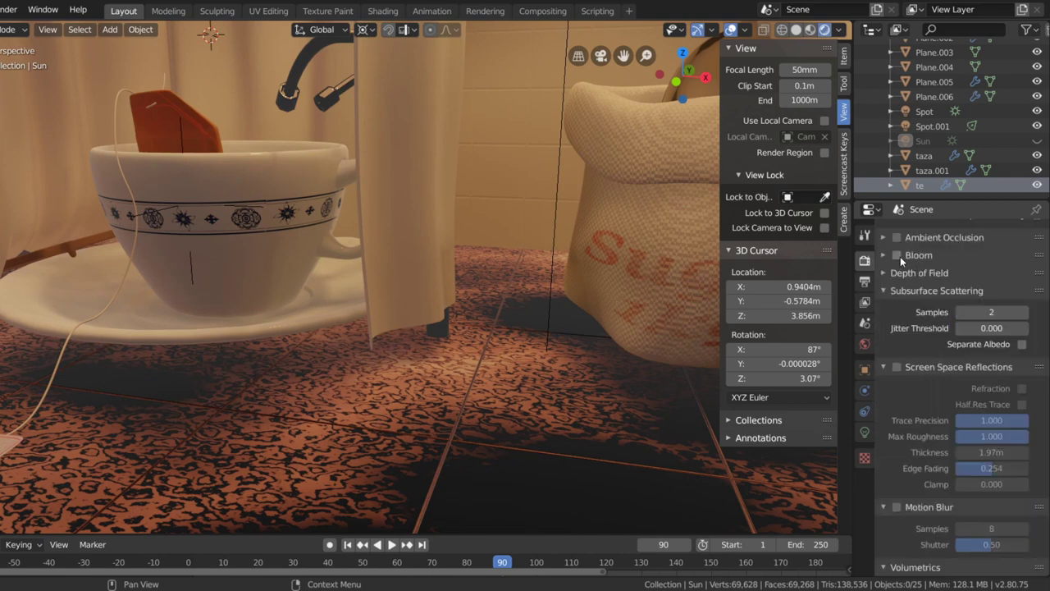
click(899, 256)
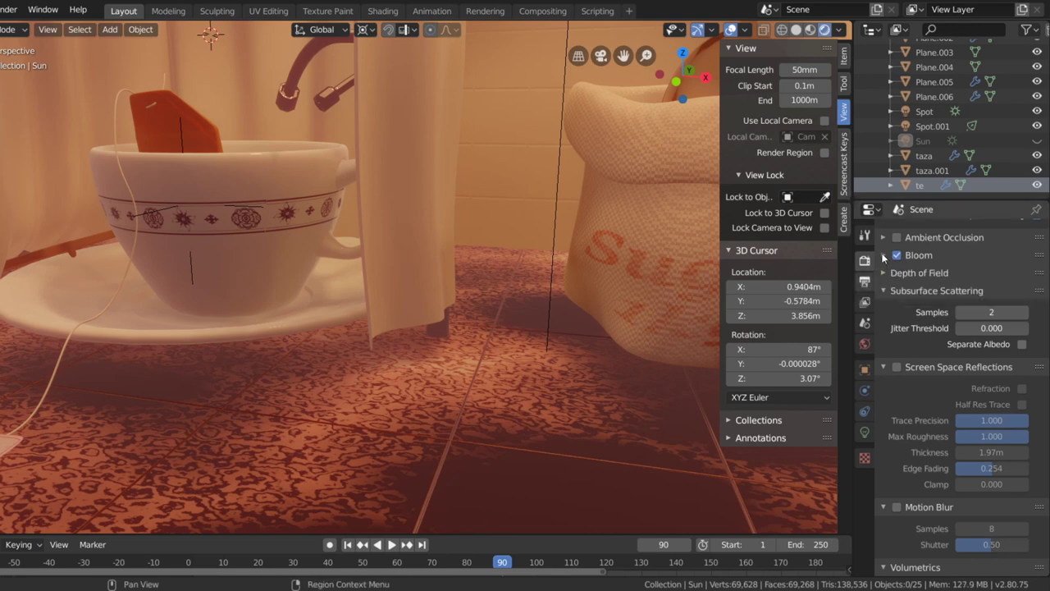
Change the bloom colour from red to a pale near-white cream and raise the Threshold to 4.683
click(917, 255)
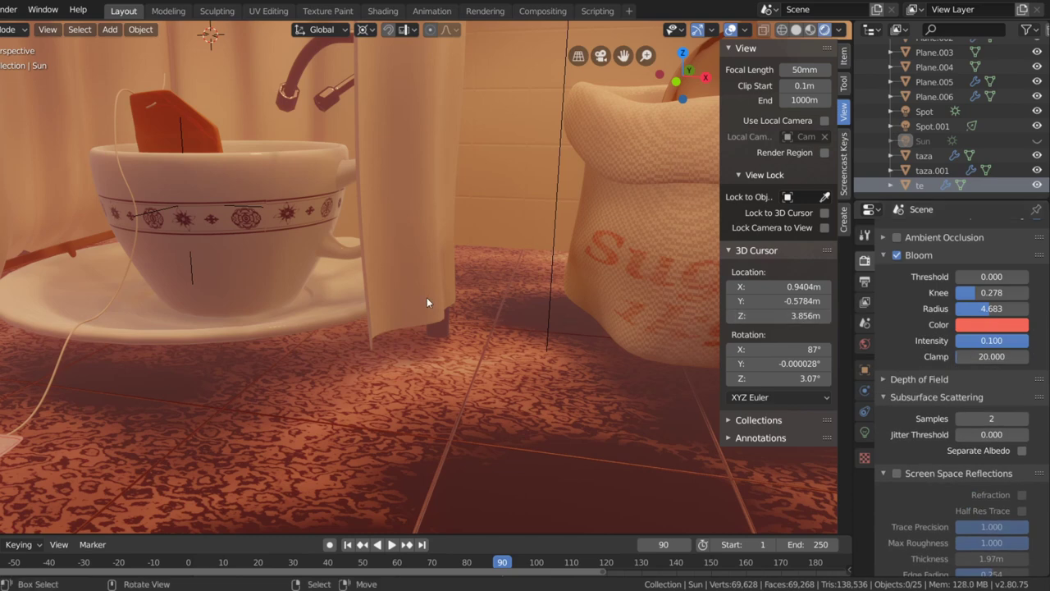
scroll(426, 297, down, 3)
mouse_move(440, 303)
middle_down()
mouse_move(484, 303)
mouse_move(398, 295)
mouse_move(436, 281)
middle_up()
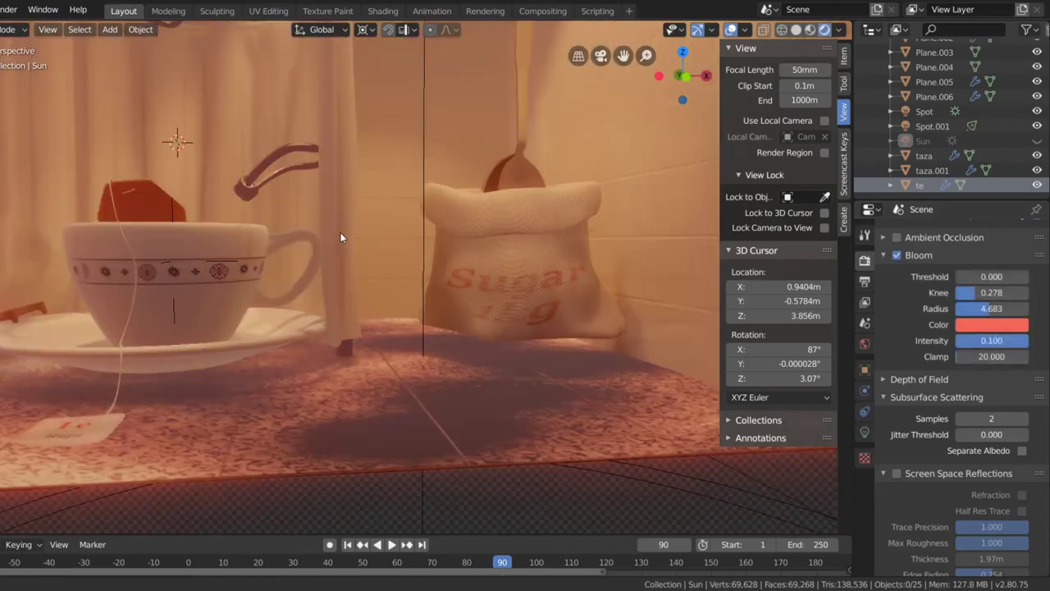
mouse_move(340, 232)
middle_down()
mouse_move(342, 262)
mouse_move(343, 250)
middle_up()
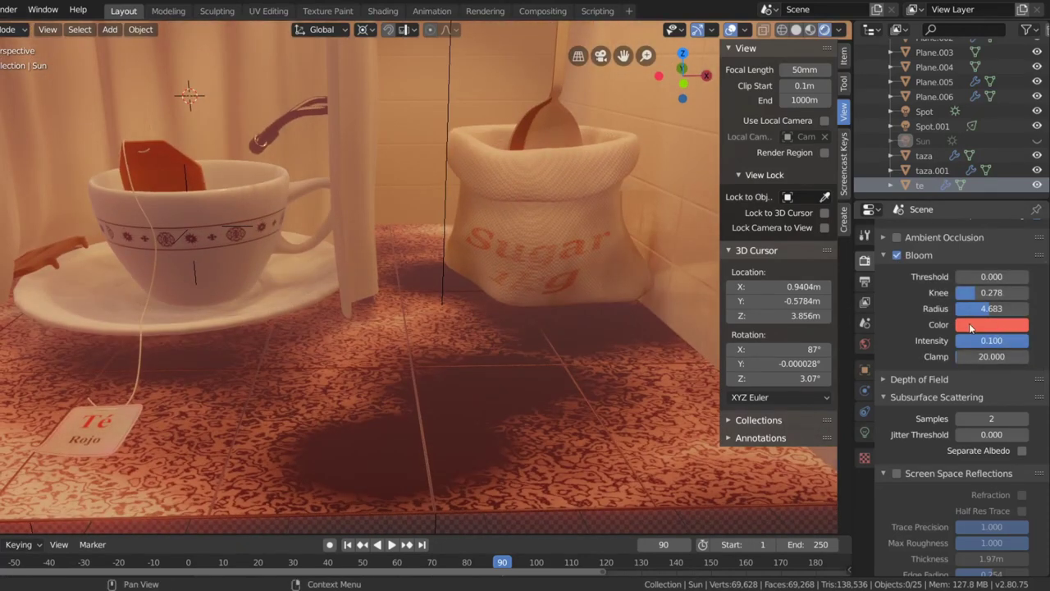
click(971, 325)
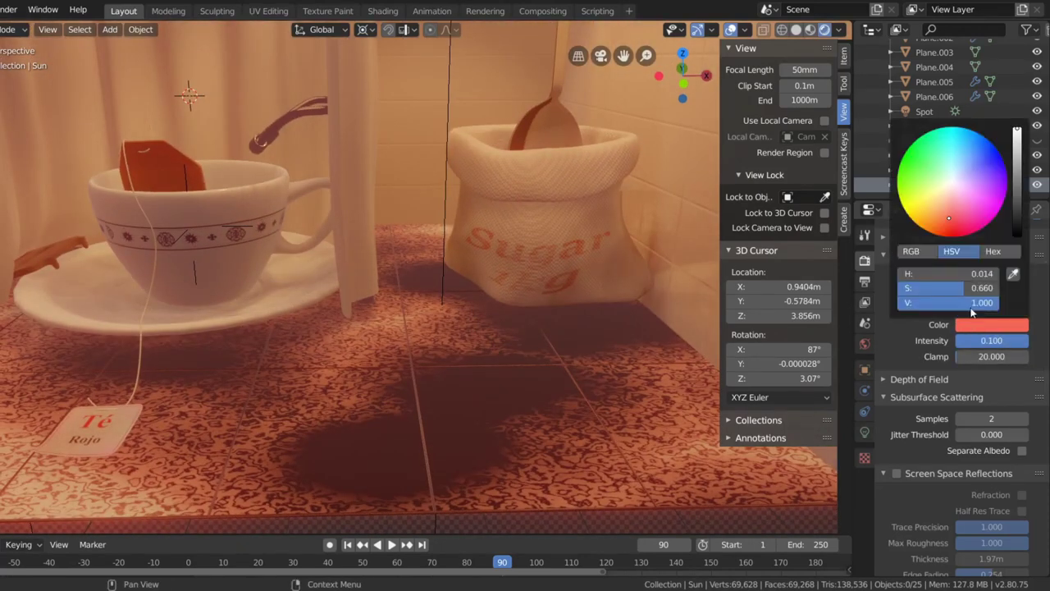
click(948, 184)
mouse_move(530, 305)
middle_down()
mouse_move(294, 122)
mouse_move(328, 157)
mouse_move(310, 136)
middle_up()
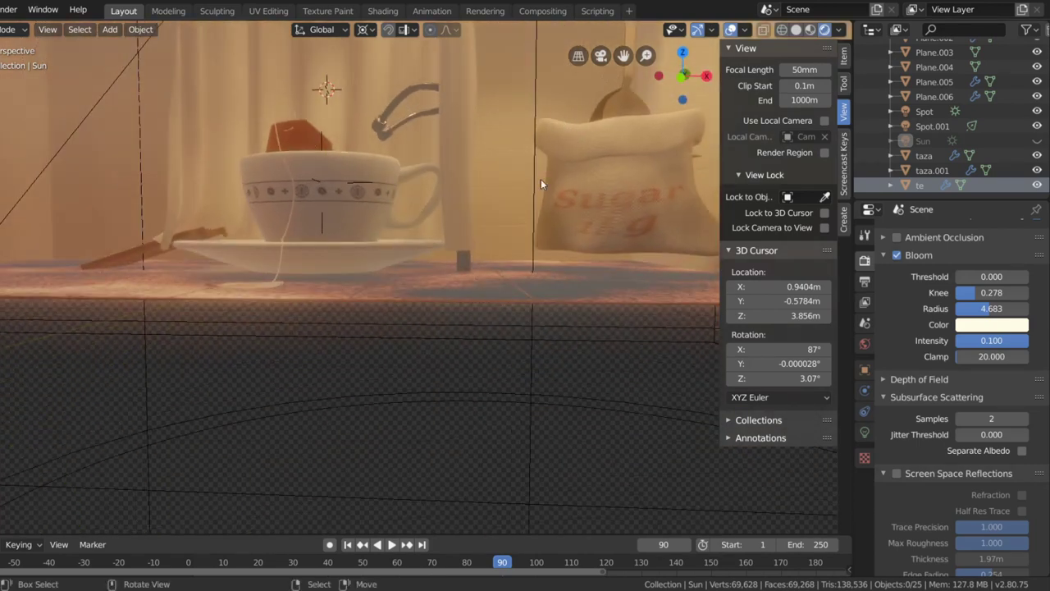
middle_drag(343, 285, 358, 279)
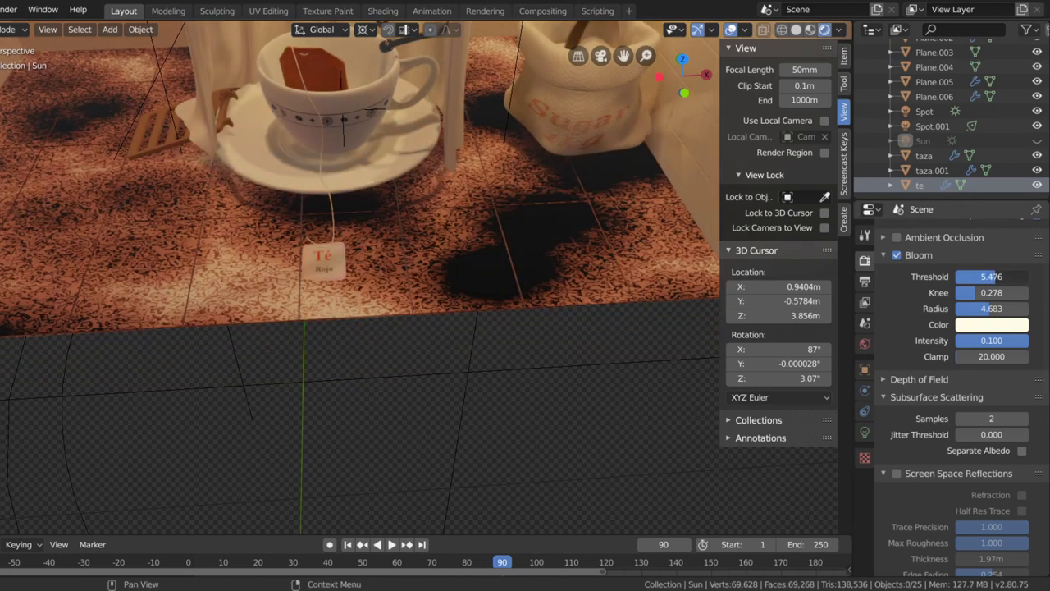
mouse_move(977, 276)
mouse_down()
mouse_move(1025, 276)
mouse_move(982, 277)
mouse_move(991, 279)
mouse_up()
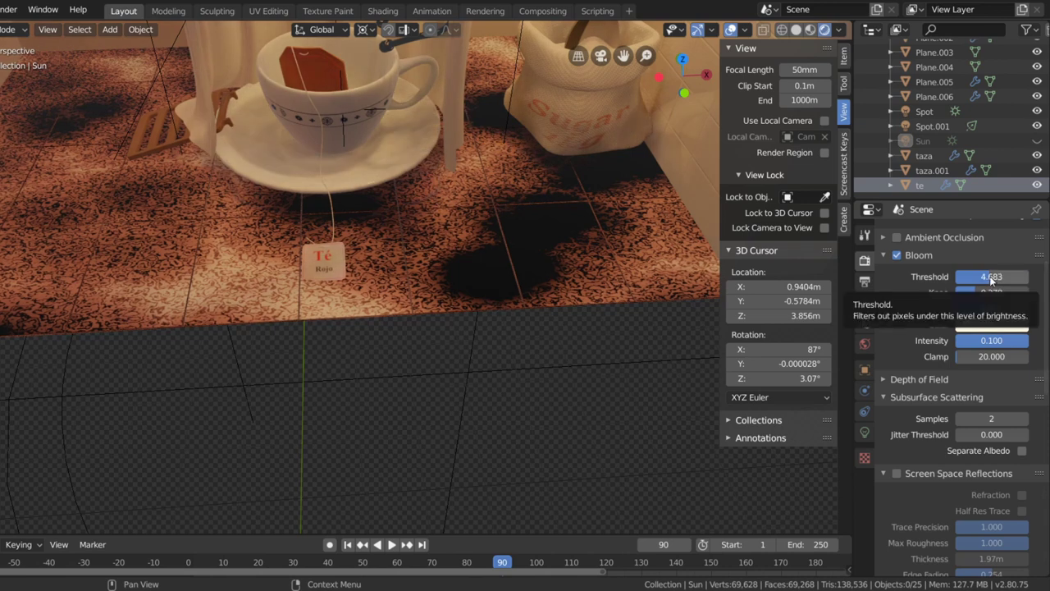
Try bloom Threshold values of 10 and about 2, then settle on 0.000
mouse_move(991, 279)
mouse_down()
mouse_move(1031, 281)
mouse_move(951, 279)
mouse_up()
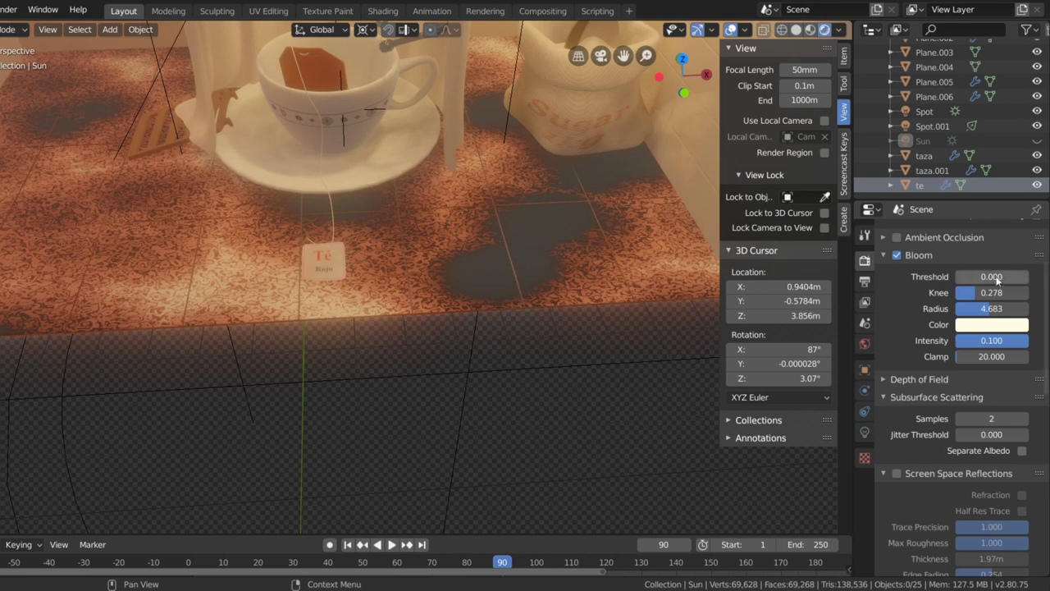
drag(962, 279, 1003, 279)
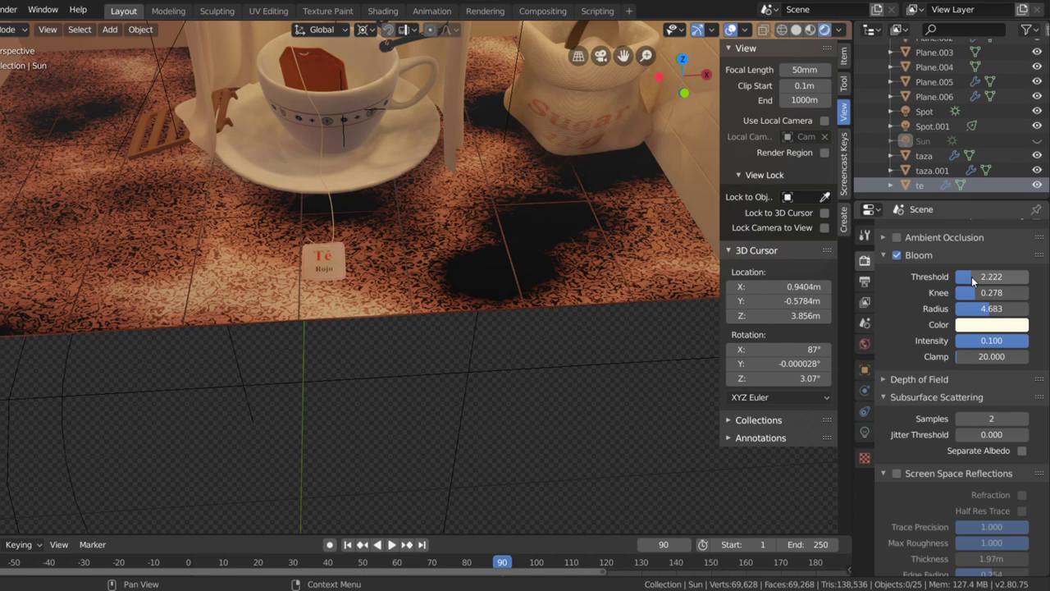
drag(971, 276, 952, 276)
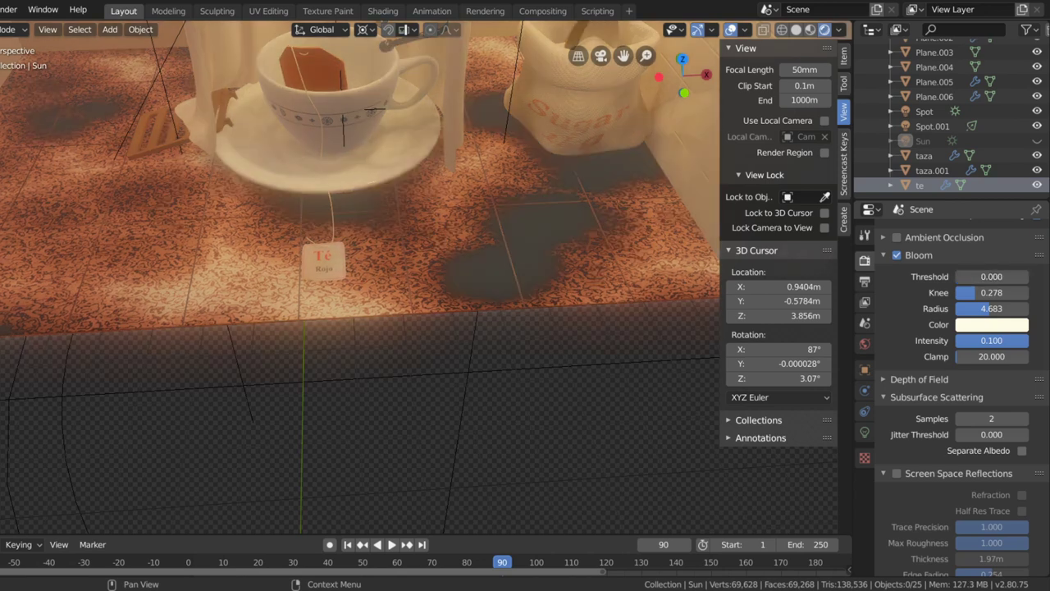
scroll(983, 286, down, 1)
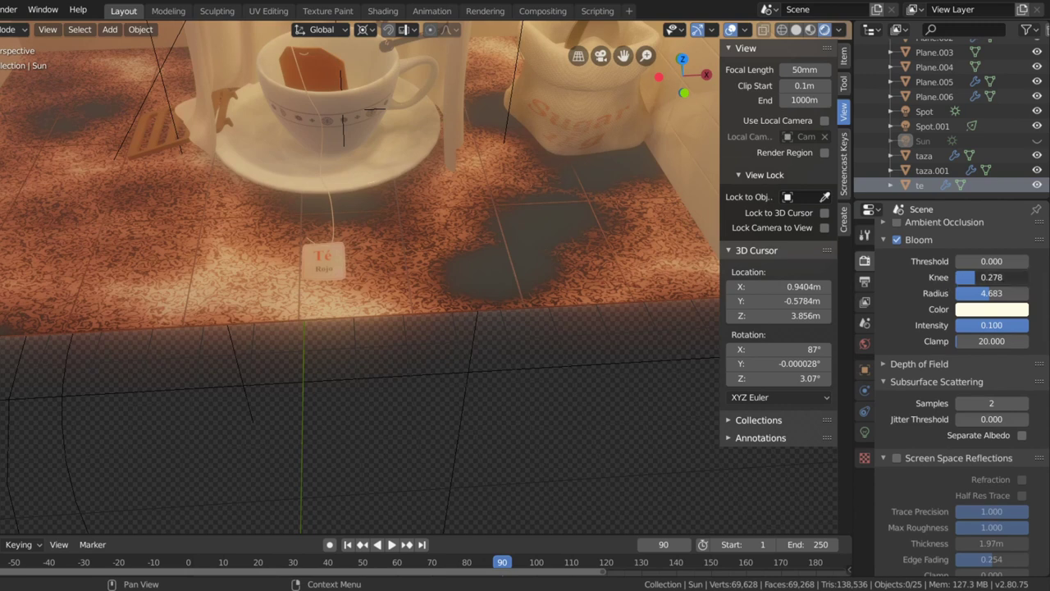
Set bloom Knee 0.190, Radius 3.413 and Intensity 0.021, then switch Bloom off
drag(970, 280, 984, 277)
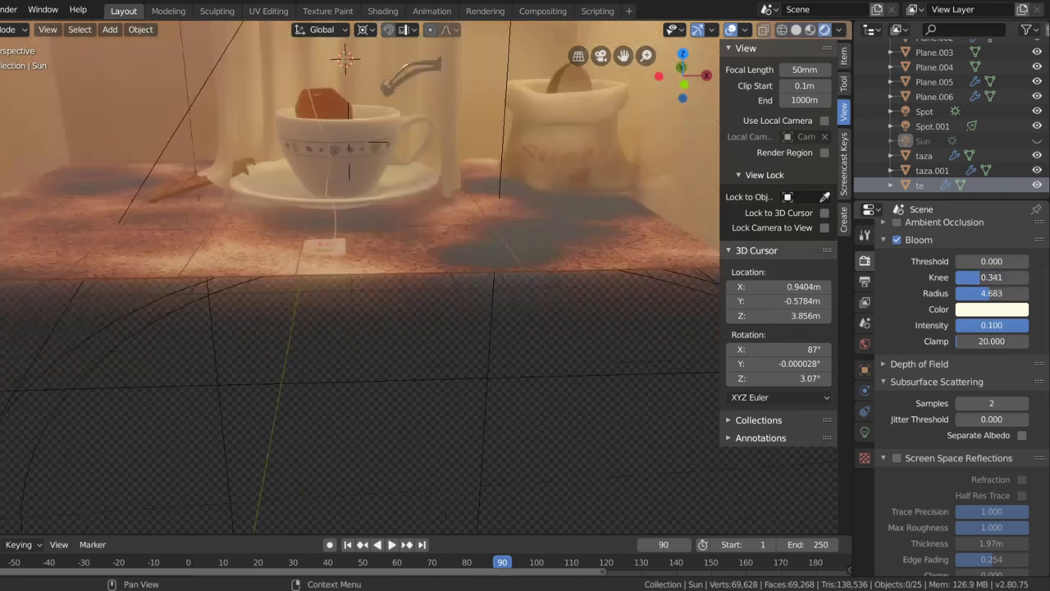
drag(984, 277, 976, 277)
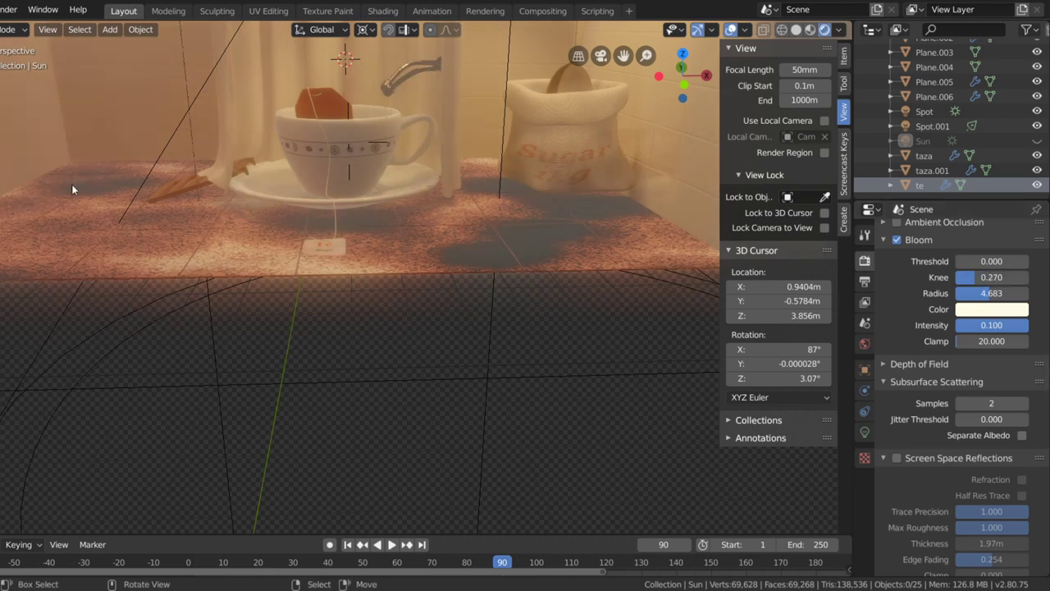
mouse_move(979, 278)
mouse_down()
mouse_move(1018, 277)
mouse_move(964, 277)
mouse_move(973, 277)
mouse_up()
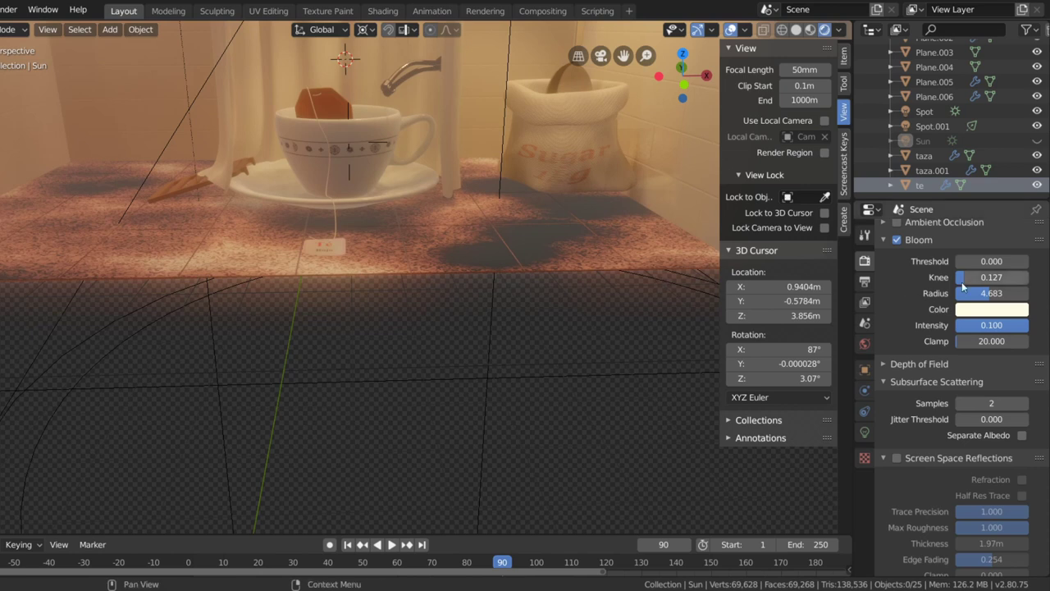
mouse_move(984, 293)
mouse_down()
mouse_move(1025, 293)
mouse_move(974, 293)
mouse_up()
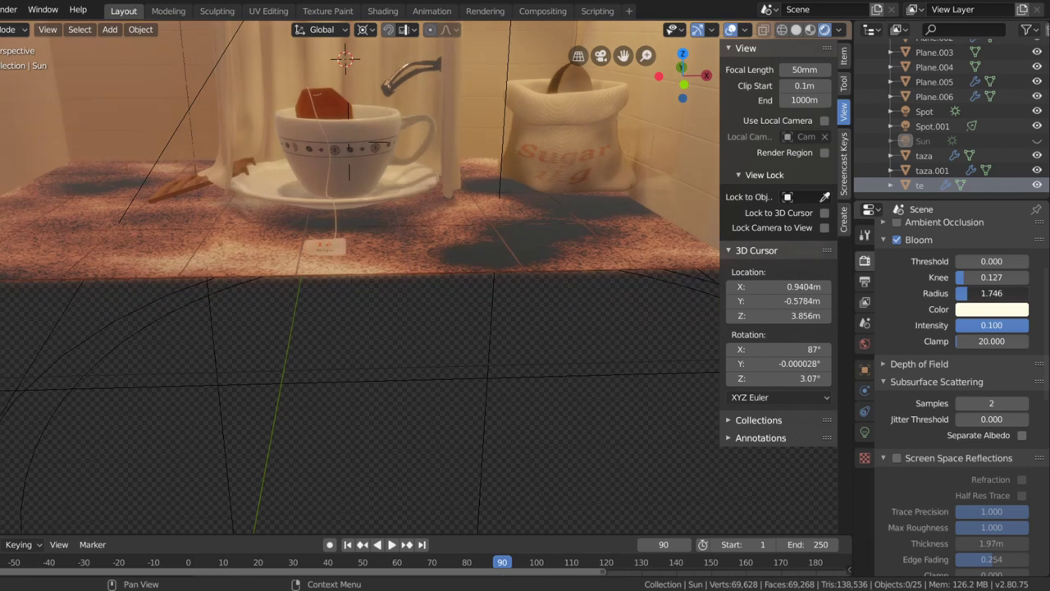
mouse_move(974, 293)
mouse_down()
mouse_move(1014, 292)
mouse_move(982, 293)
mouse_up()
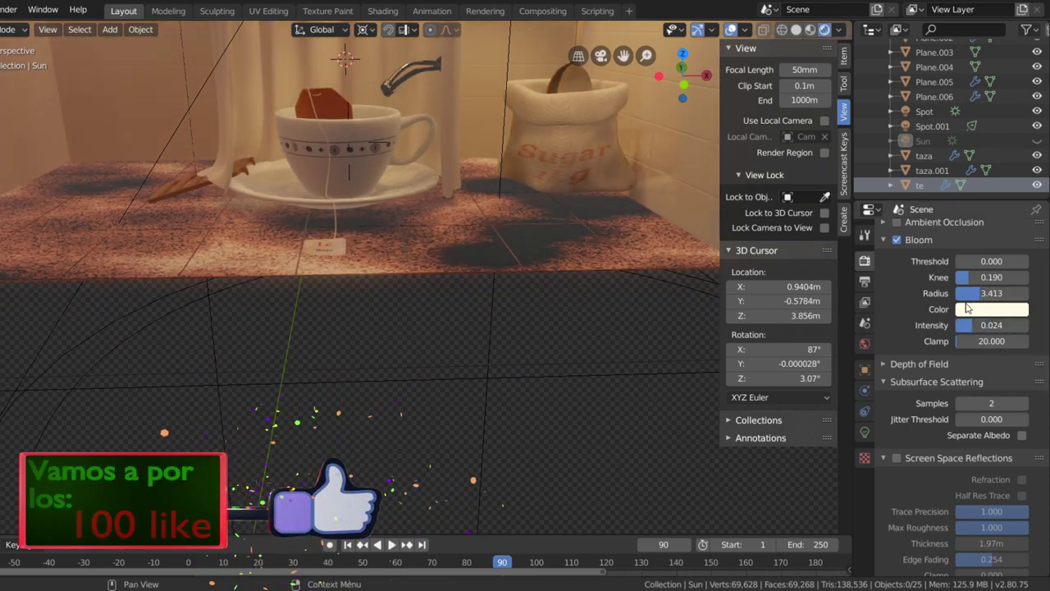
mouse_move(962, 329)
mouse_down()
mouse_move(952, 329)
mouse_move(1013, 346)
mouse_move(987, 340)
mouse_up()
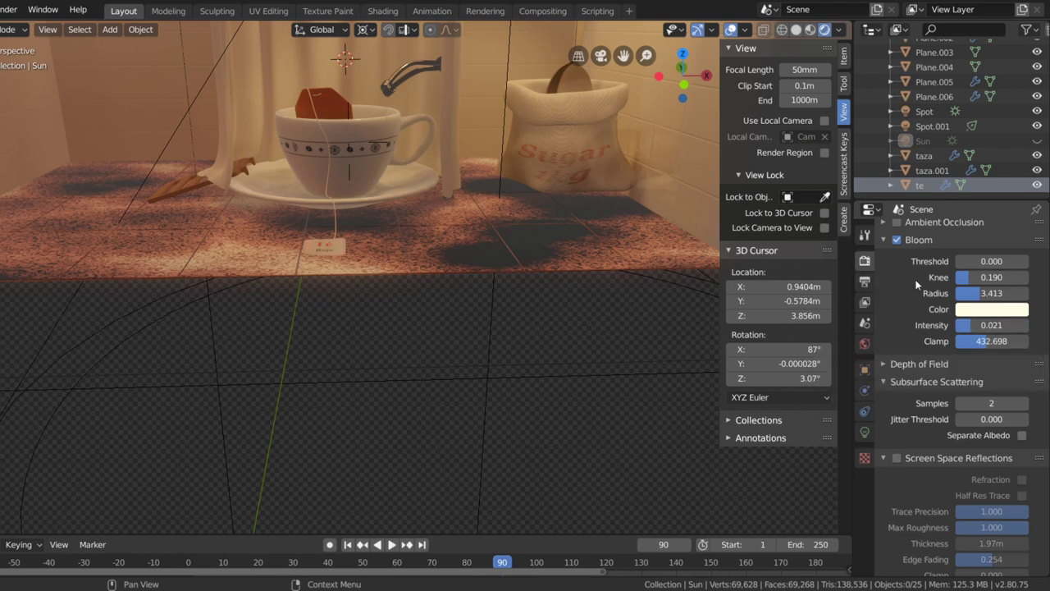
click(897, 240)
click(888, 240)
Expand Depth of Field and edit its Max Size value of 100.38 px
click(890, 257)
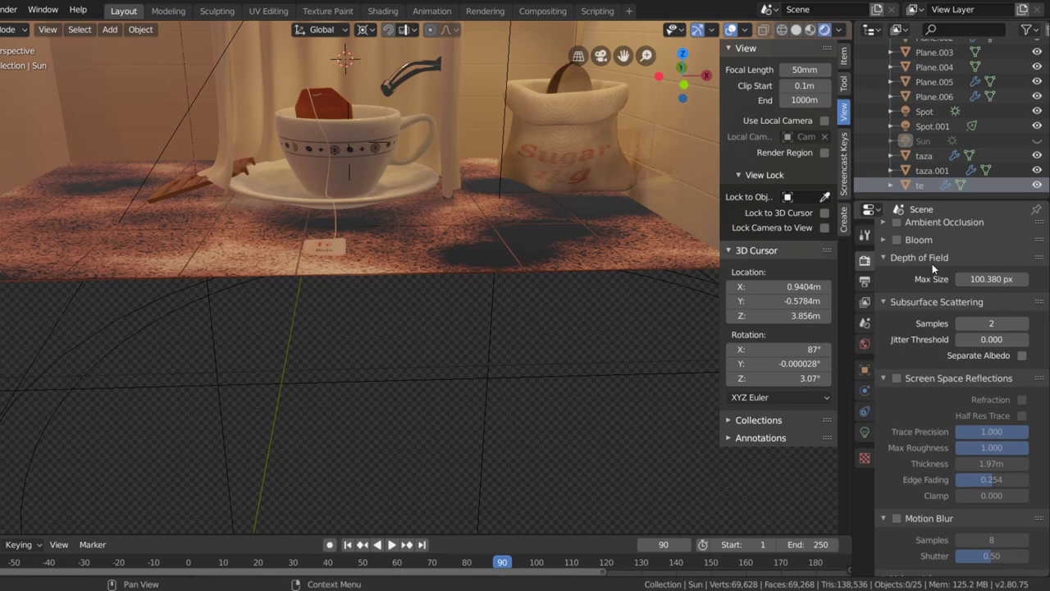
click(1001, 279)
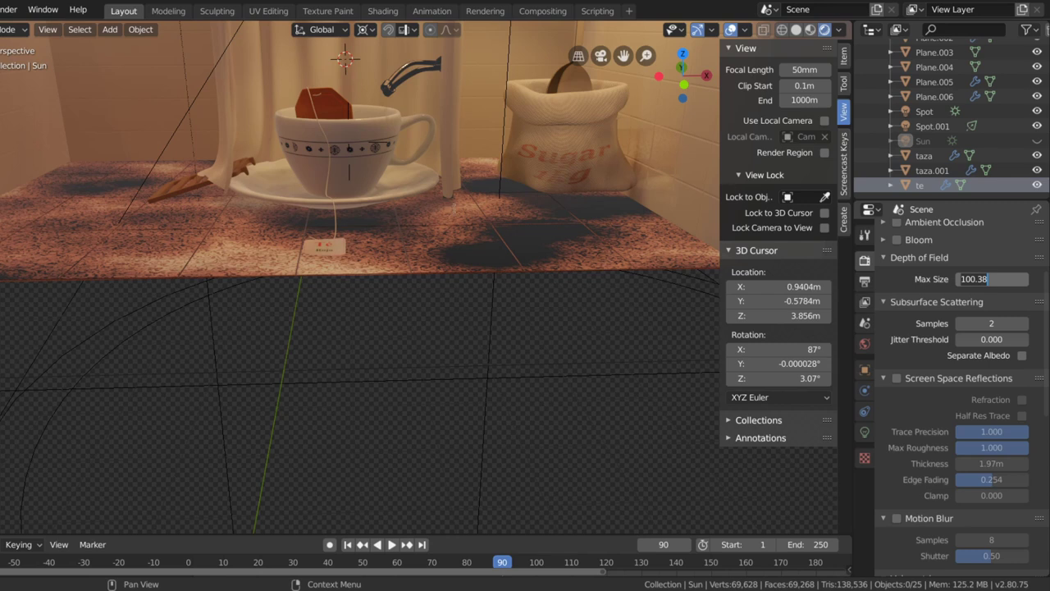
Look through the scene camera, select it and clear its Focus on Object (Empty.001)
middle_drag(349, 172, 426, 308)
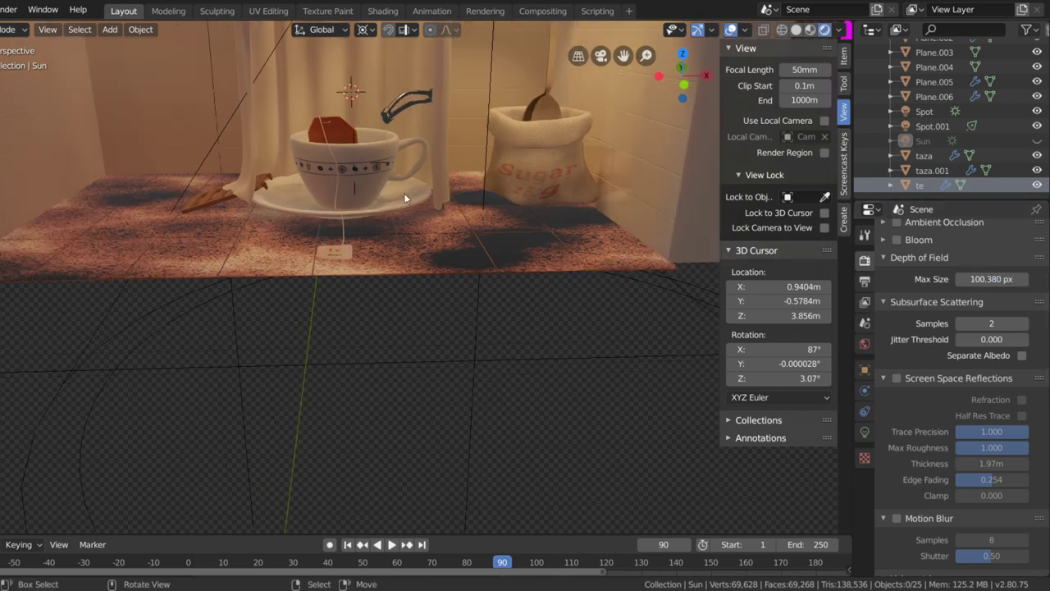
scroll(654, 293, down, 3)
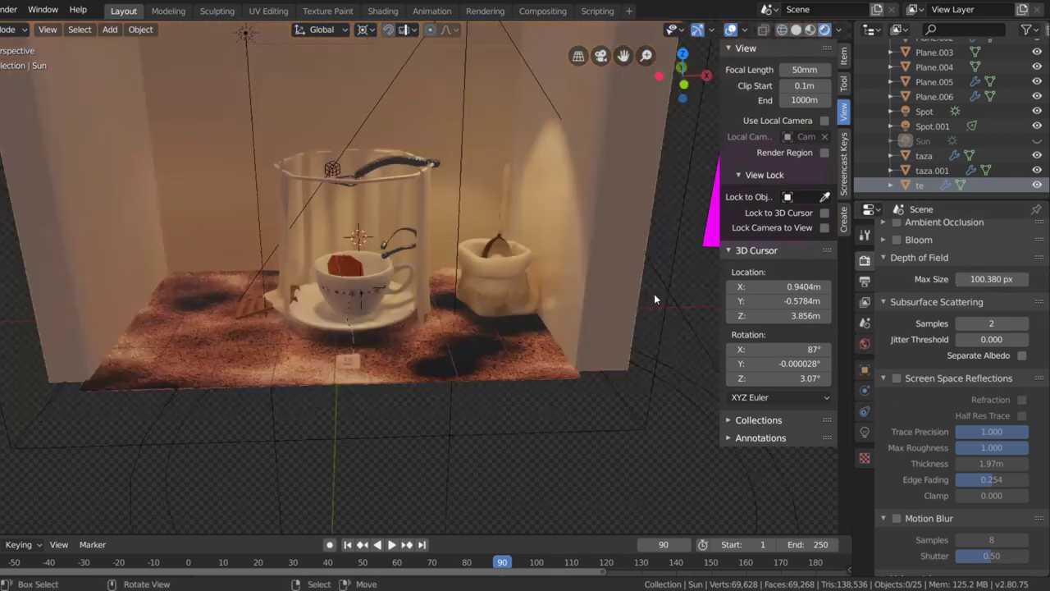
middle_drag(654, 294, 506, 253)
key(KP_0)
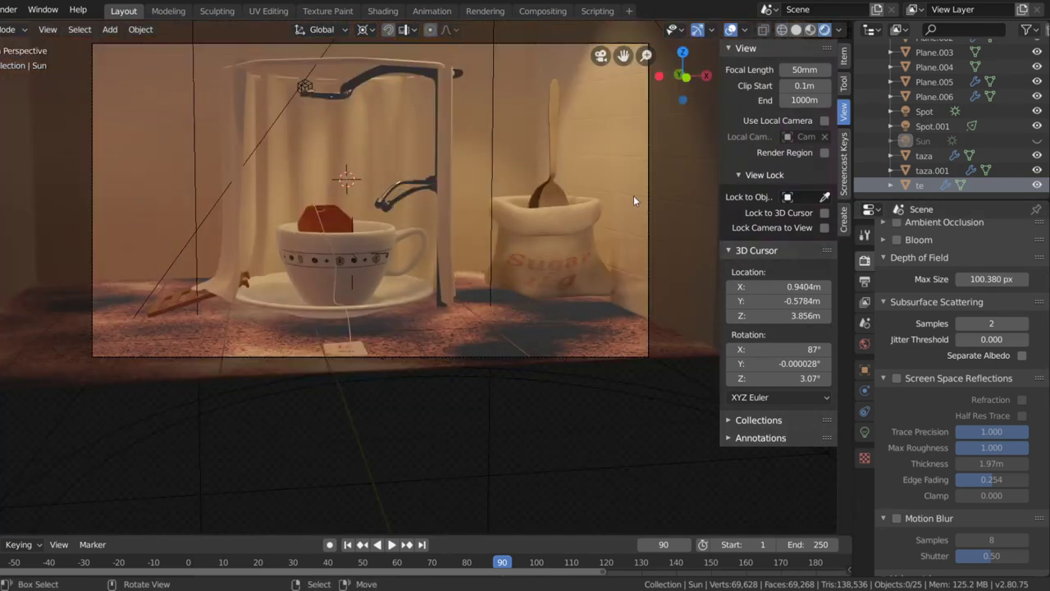
click(646, 185)
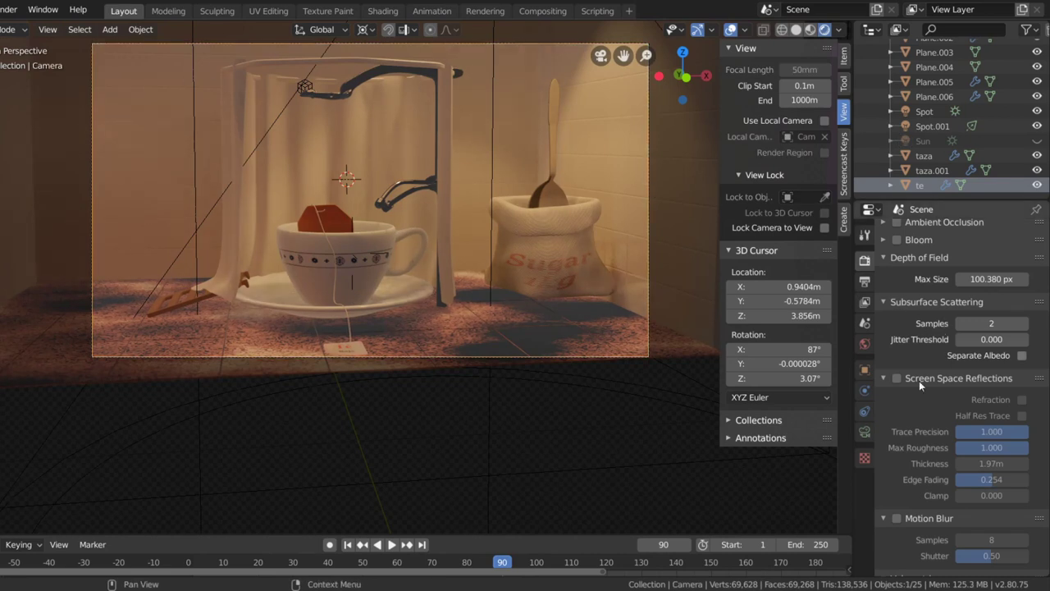
click(865, 432)
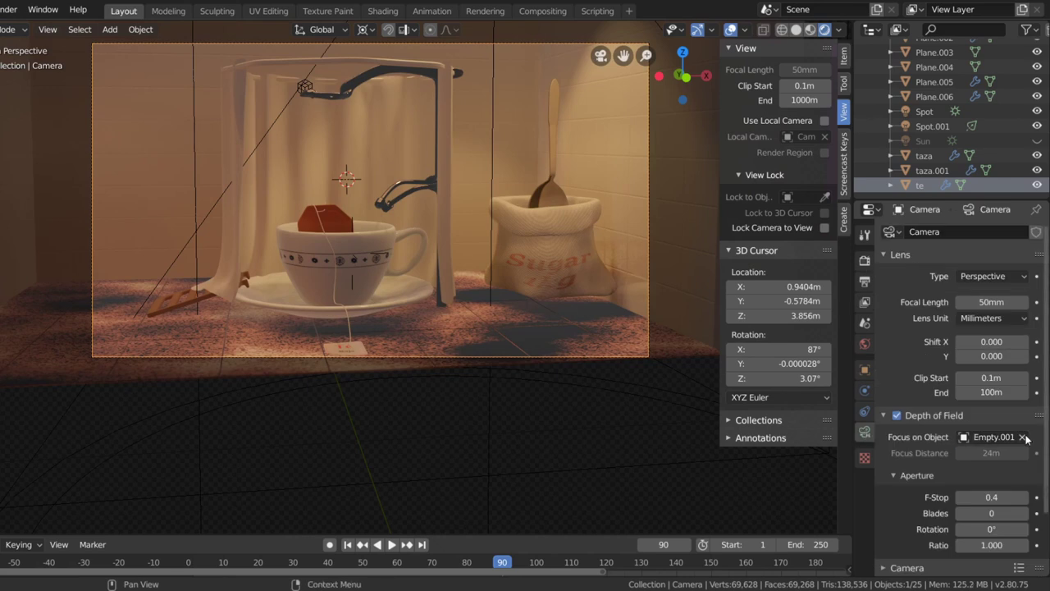
click(1022, 436)
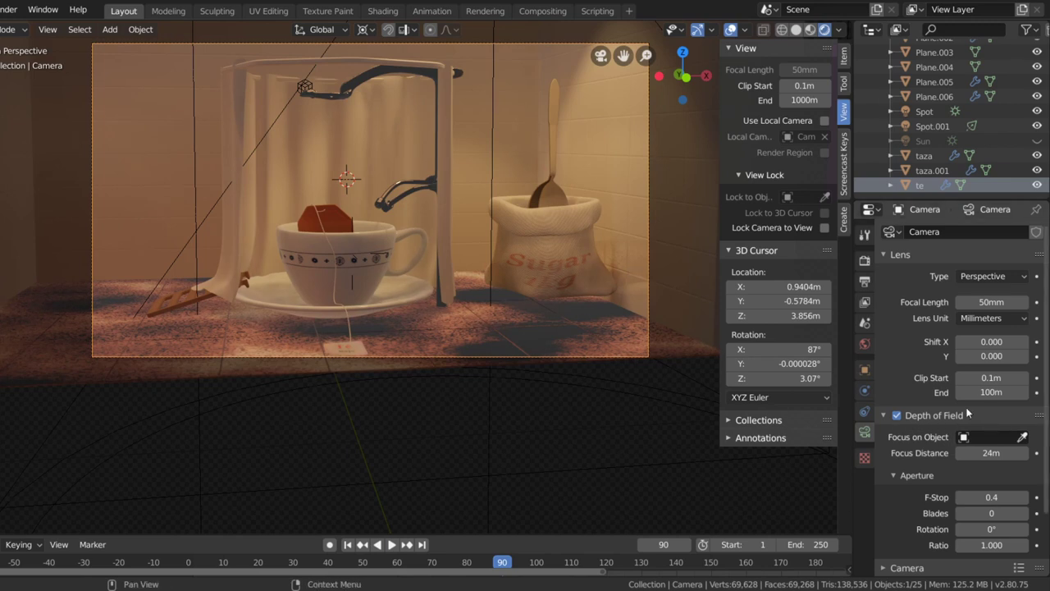
Lower the camera's Focus Distance to 1.9m, keeping F-Stop at 10.0
drag(991, 453, 980, 453)
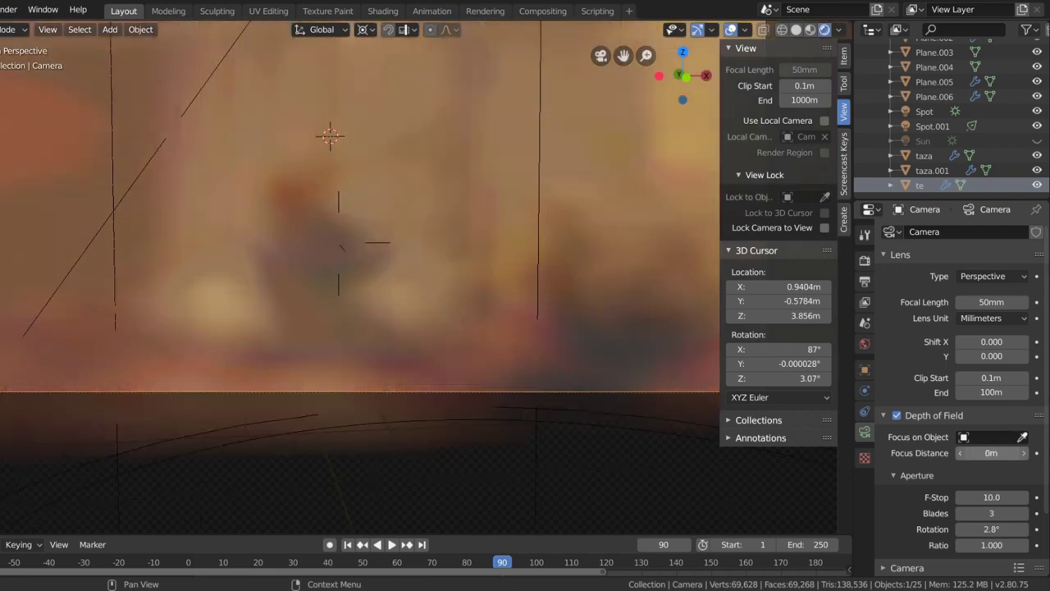
scroll(304, 213, down, 3)
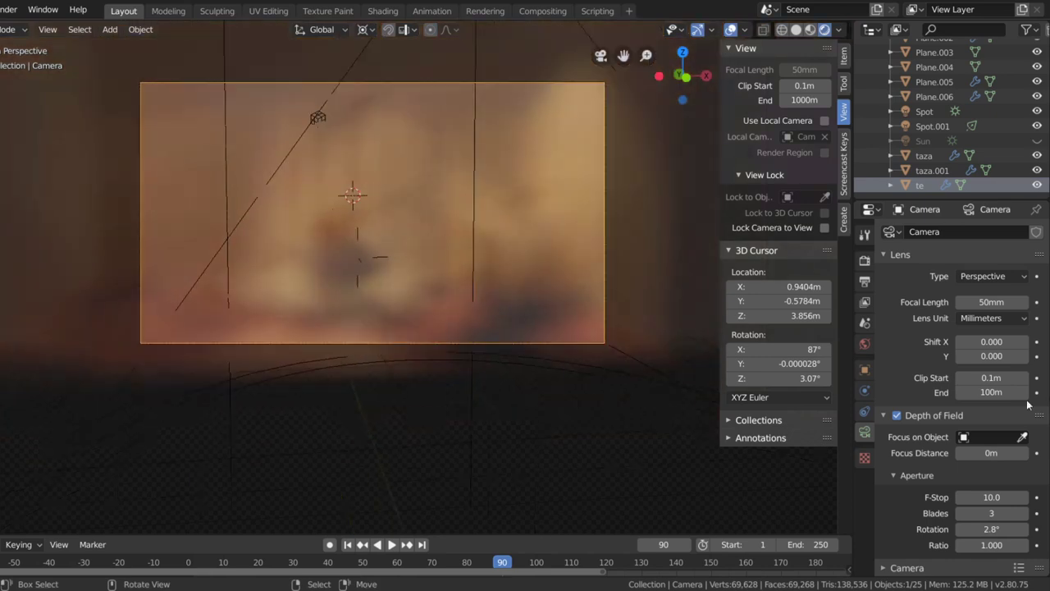
mouse_move(976, 453)
mouse_down()
mouse_move(1009, 453)
mouse_move(960, 453)
mouse_up()
right_click(991, 452)
click(970, 482)
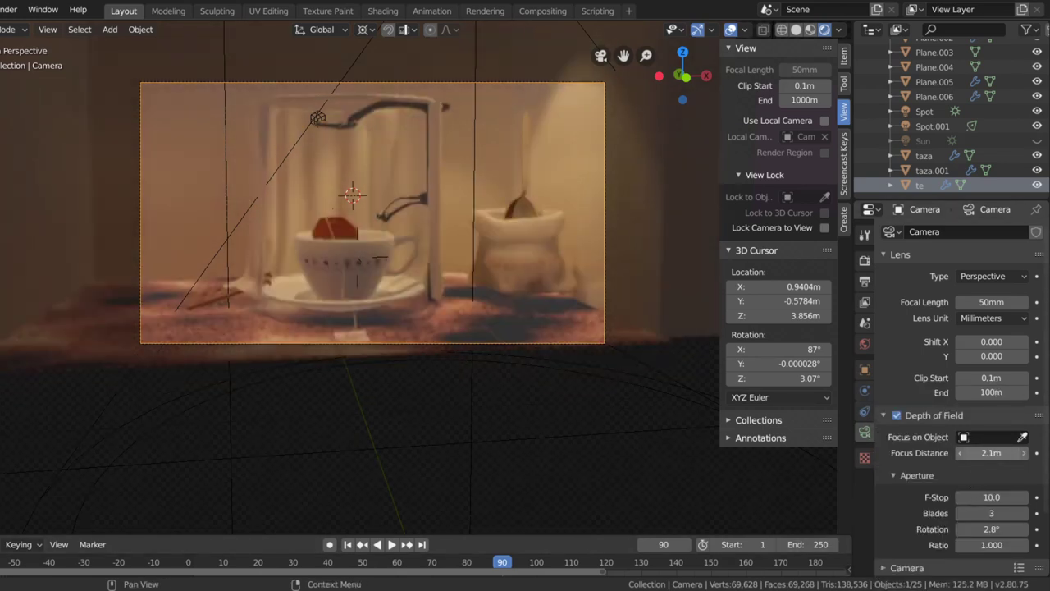
right_click(987, 453)
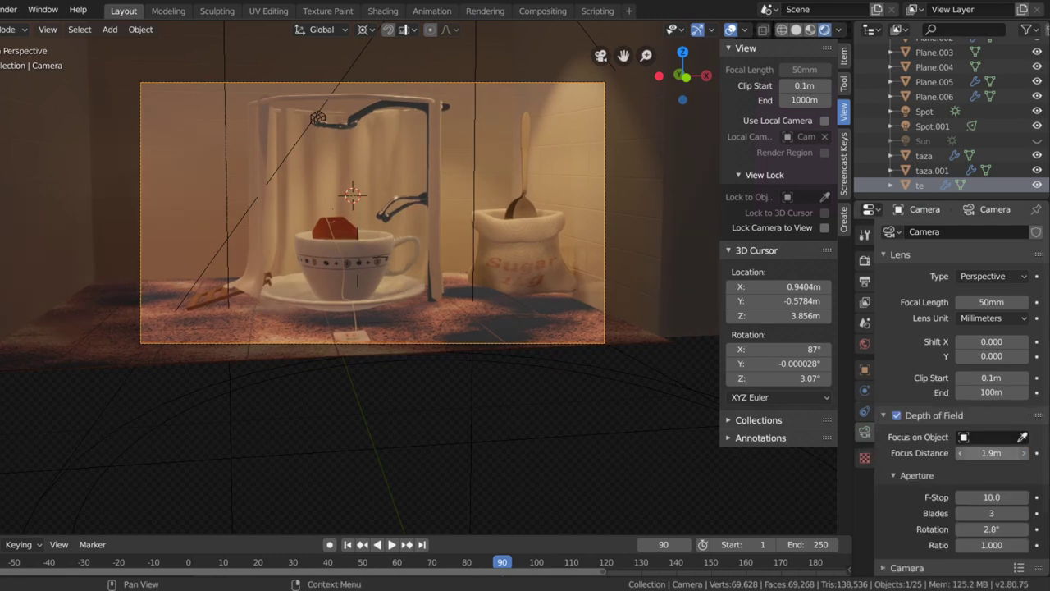
scroll(368, 244, up, 3)
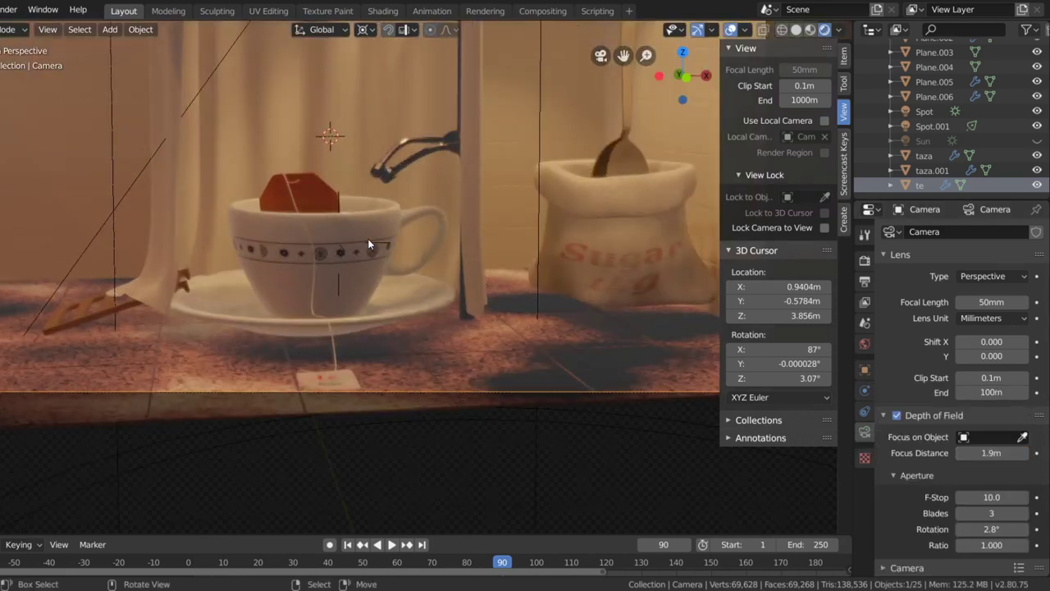
click(331, 245)
Add a plain axes empty at the 3D cursor and make Empty.002 the camera's focus object
key(shift+a)
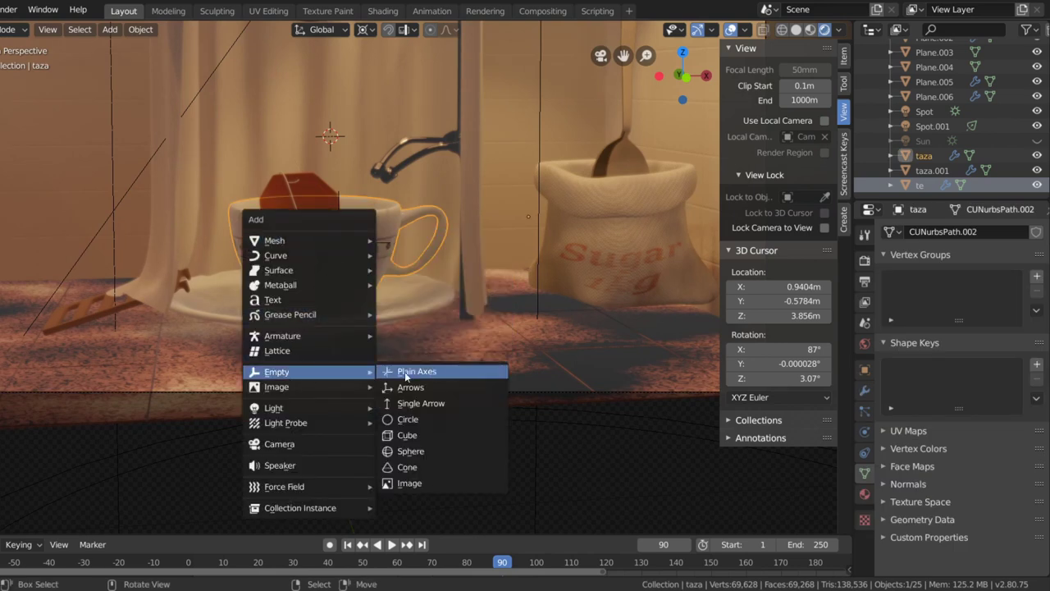
click(408, 371)
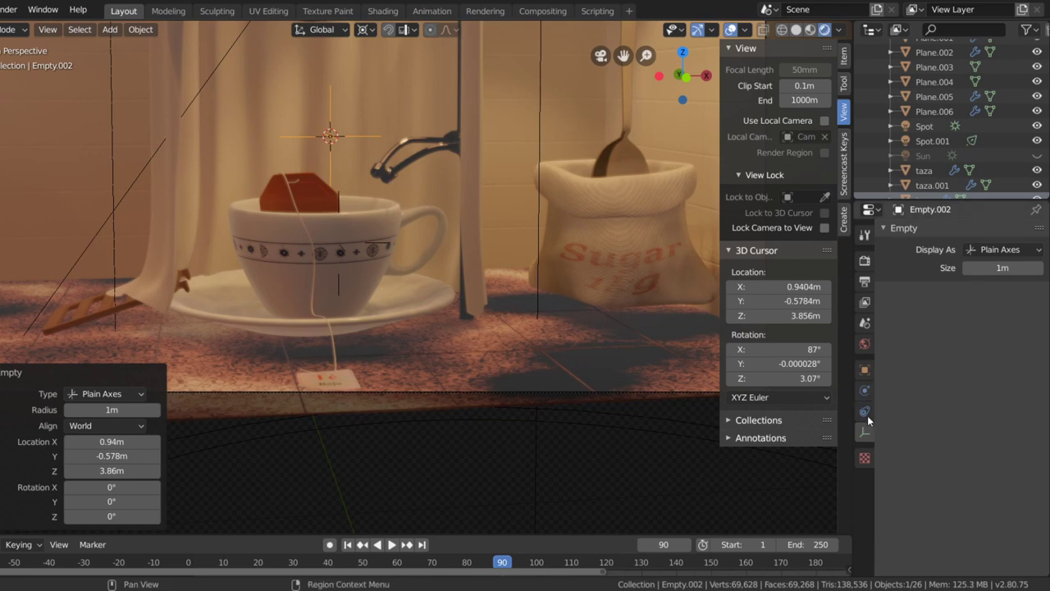
key(KP_0)
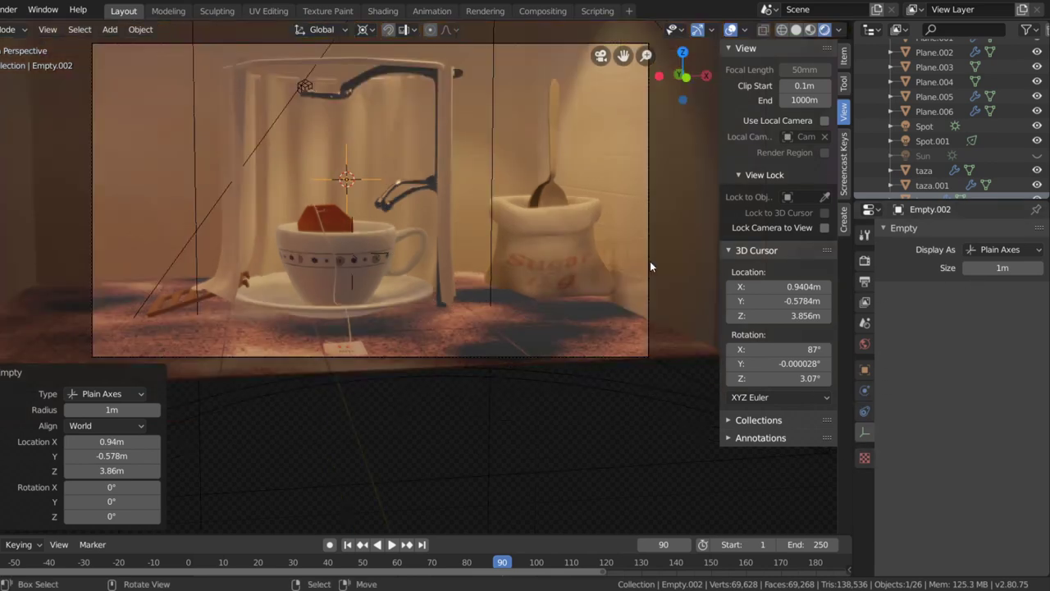
click(649, 261)
click(1021, 437)
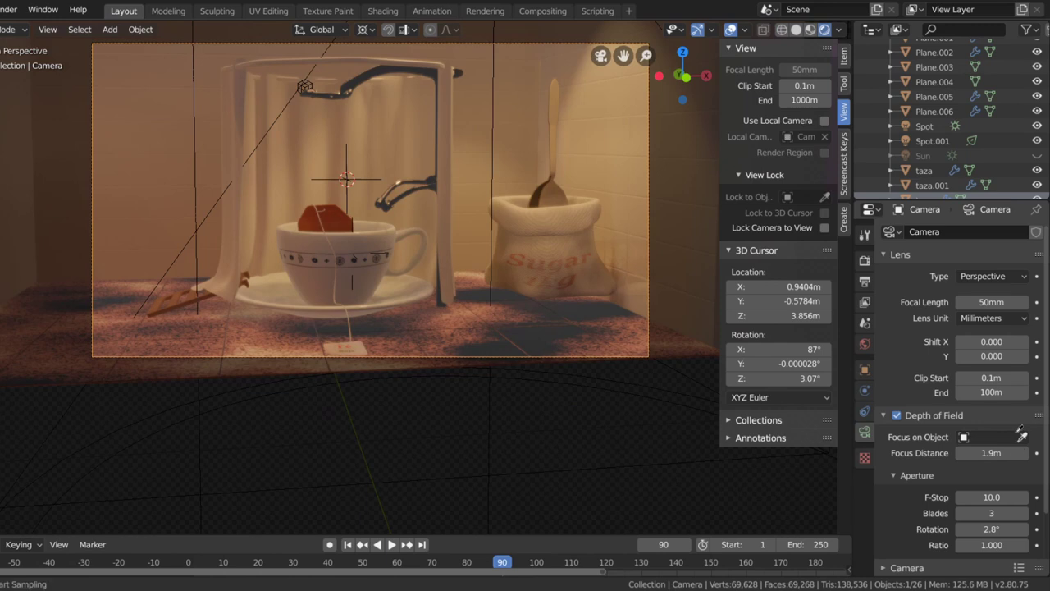
click(349, 157)
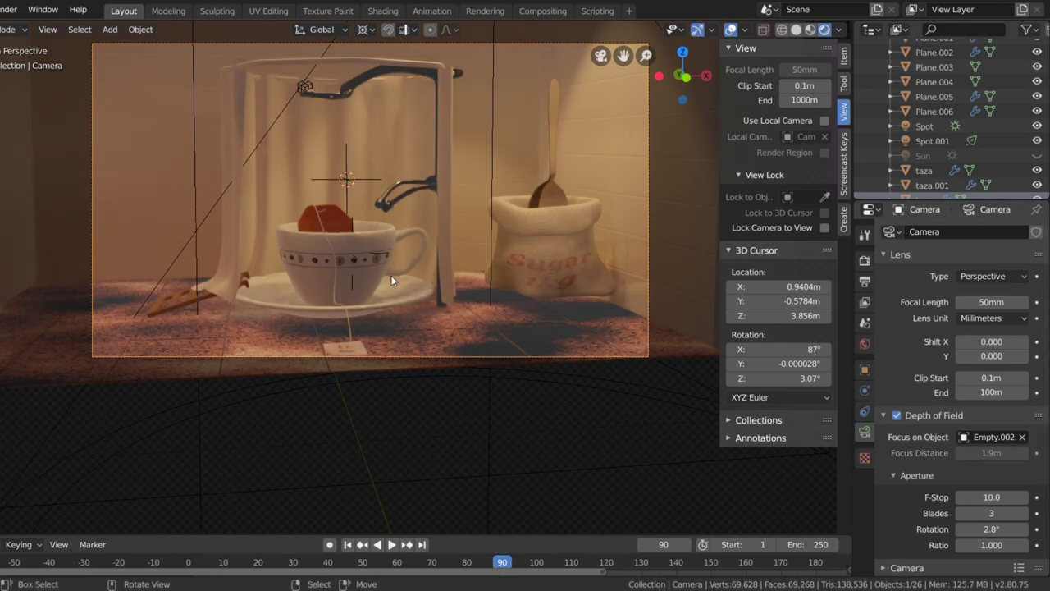
Set the camera's F-Stop to 0.1, after first trying 0.5
scroll(392, 281, up, 3)
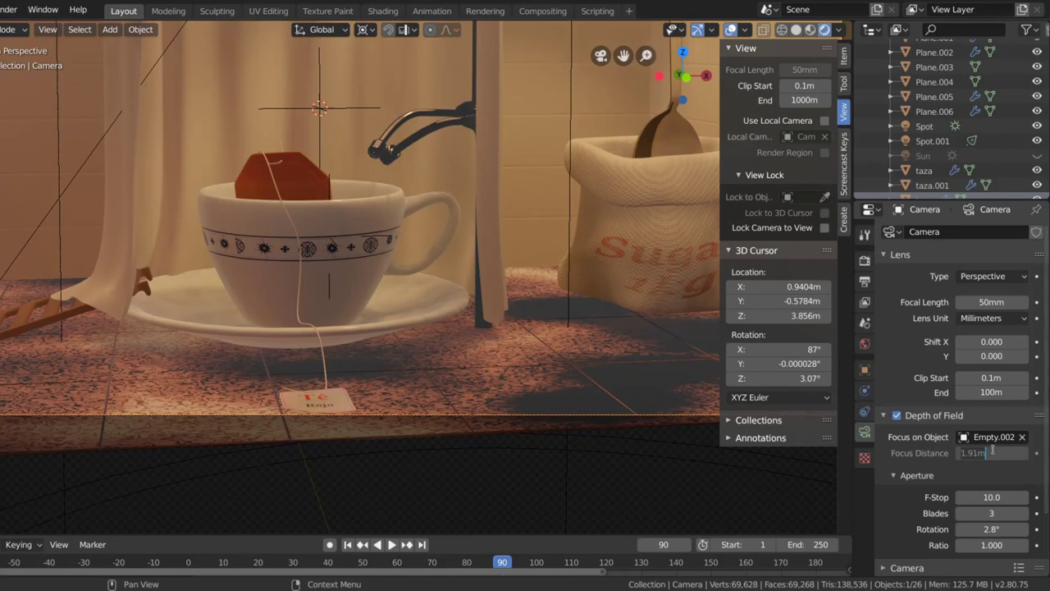
click(988, 497)
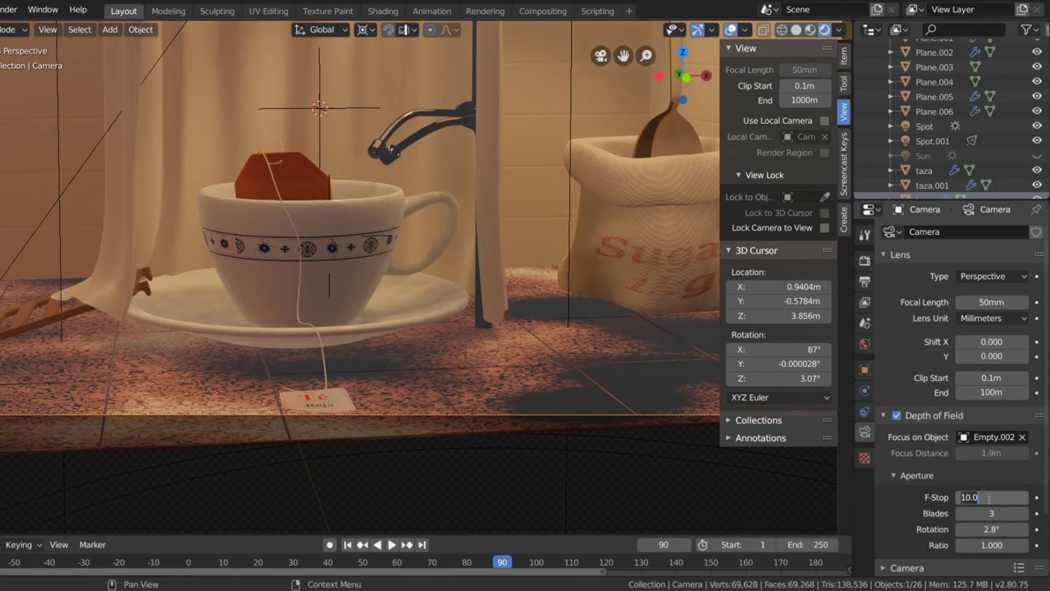
text(0.5)
key(Return)
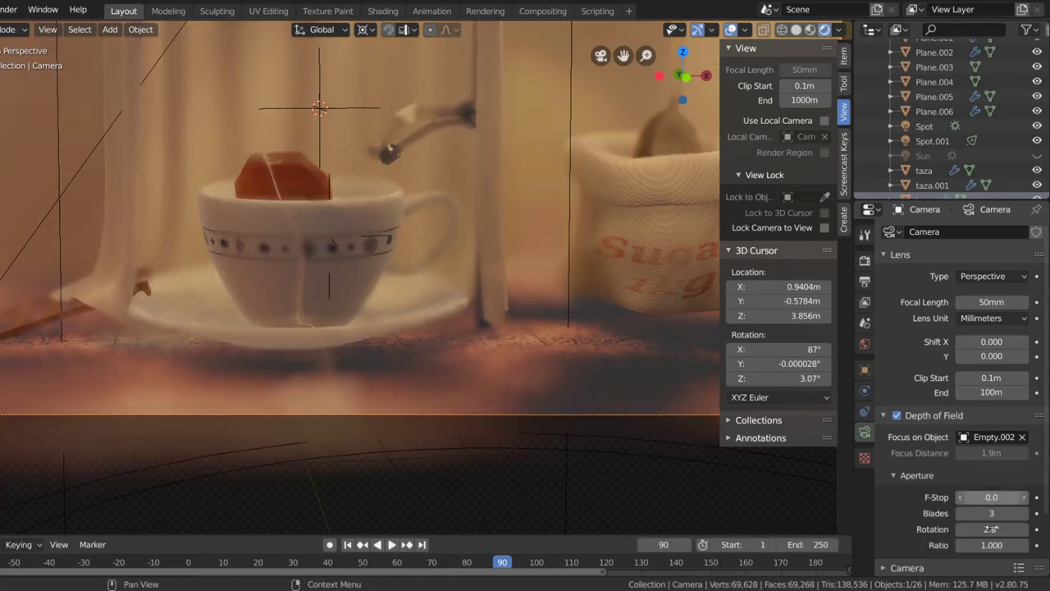
drag(972, 497, 991, 497)
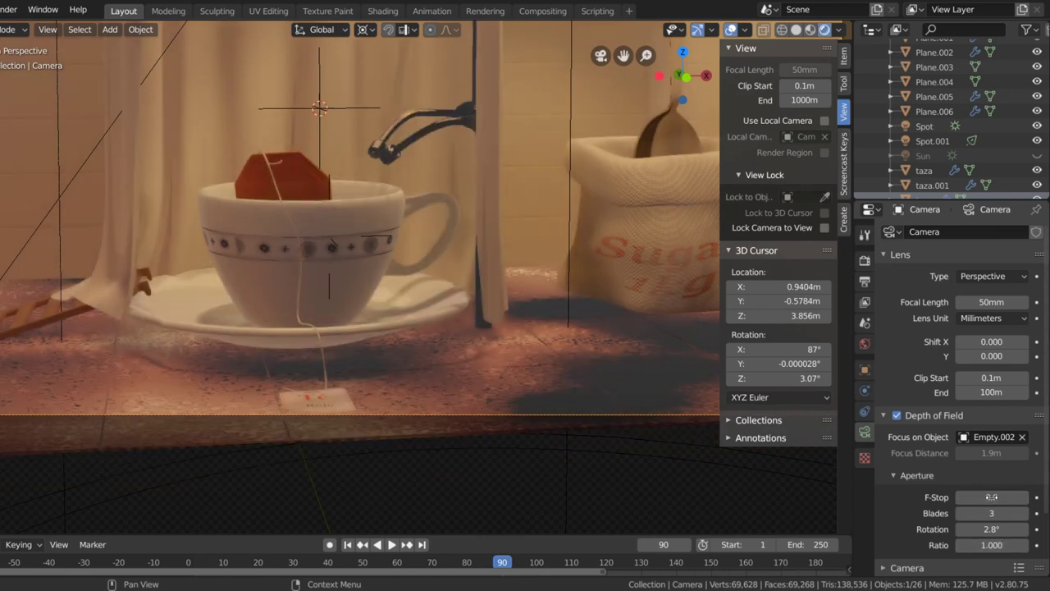
click(991, 497)
text(0.0)
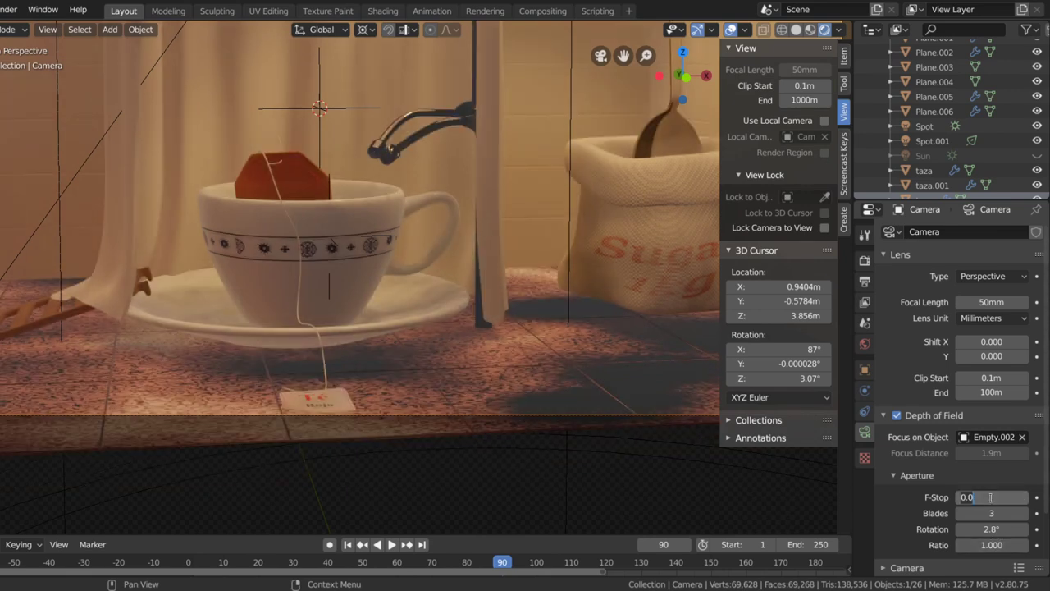
key(BackSpace)
text(14)
key(Return)
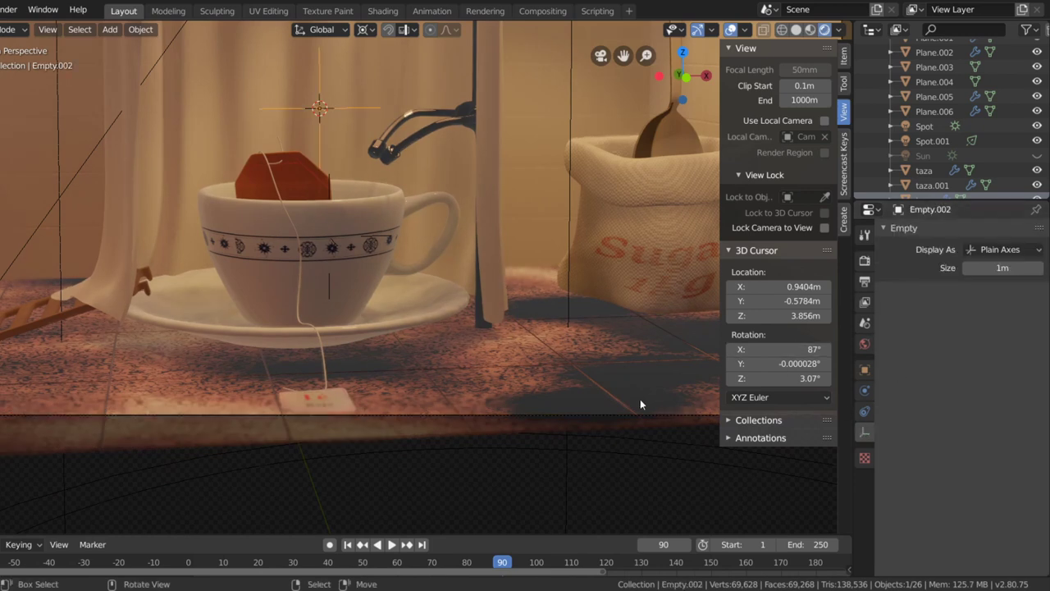
Select the focus empty Empty.002 above the cup
click(624, 414)
scroll(198, 296, down, 4)
scroll(197, 296, up, 2)
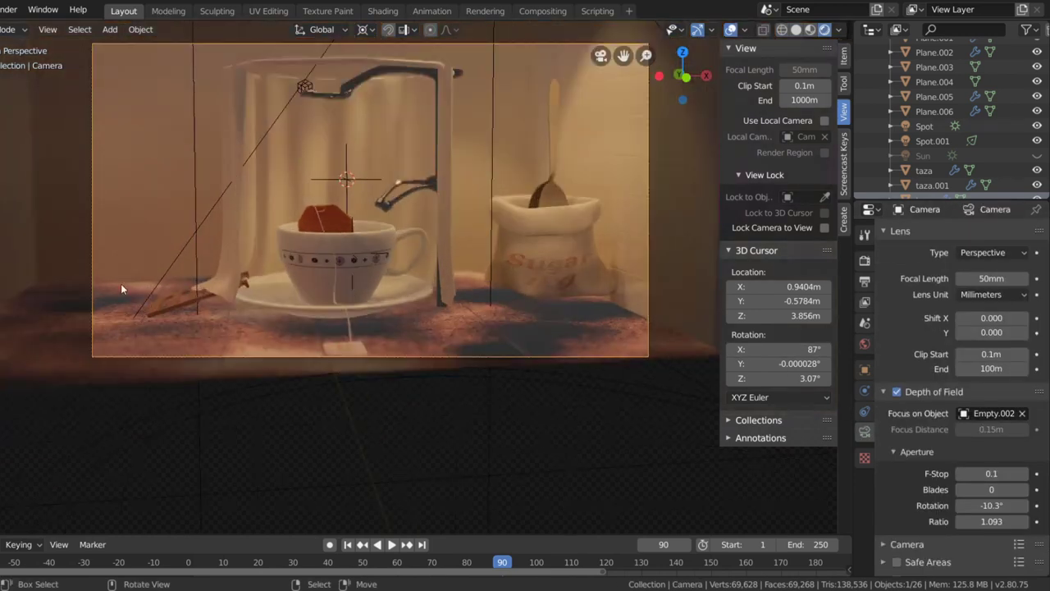
scroll(338, 218, up, 3)
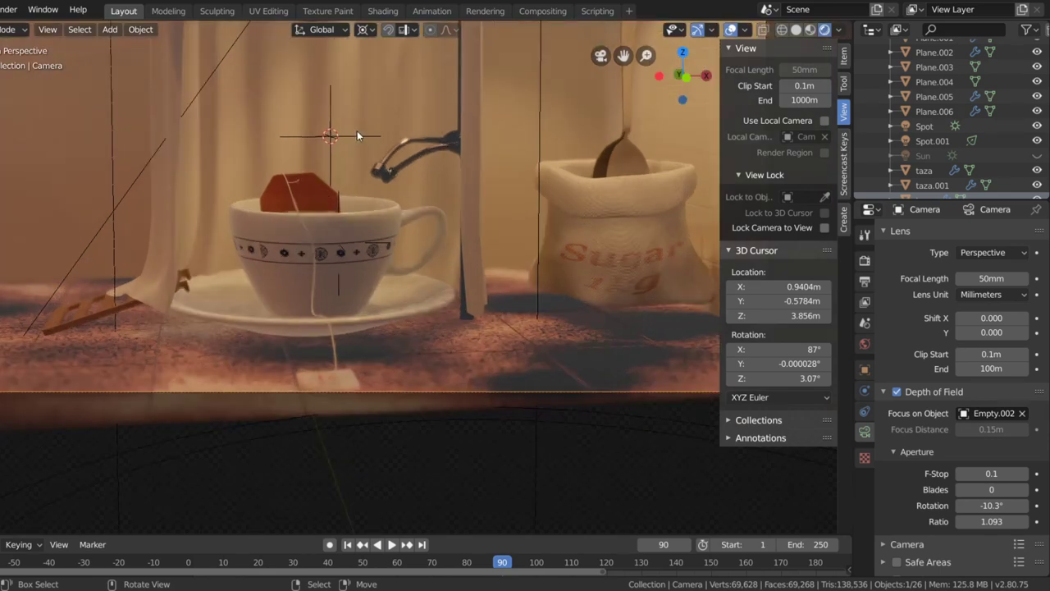
click(357, 135)
click(354, 137)
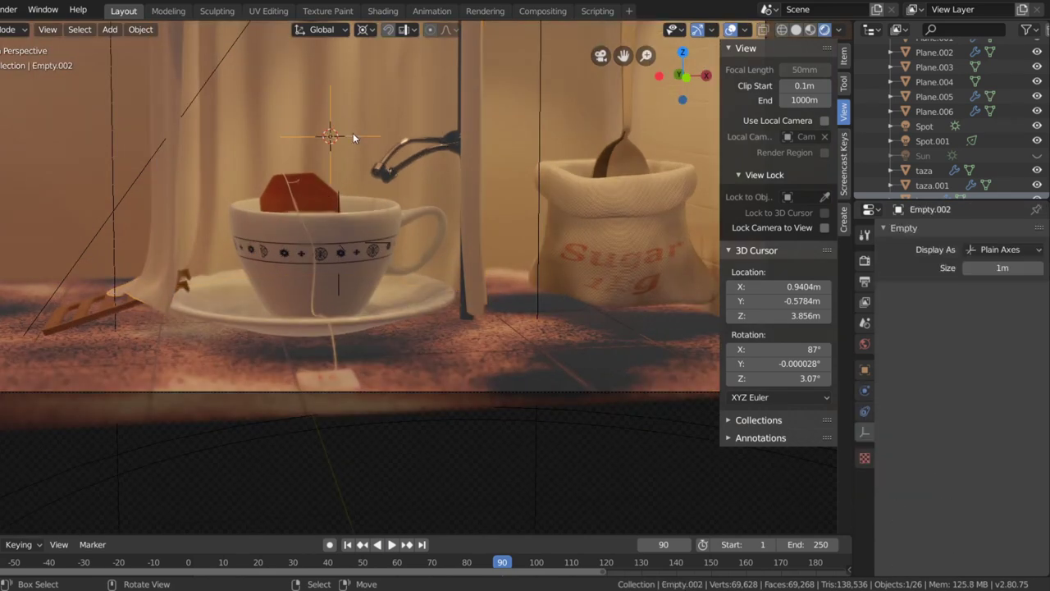
scroll(348, 166, up, 2)
scroll(348, 167, up, 2)
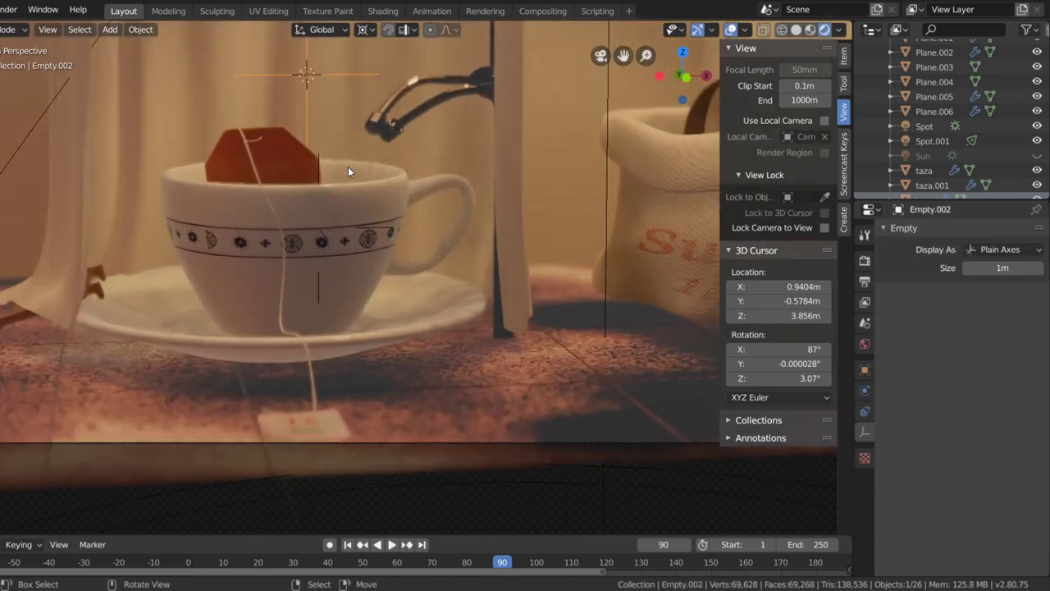
Move Empty.002 -3.53 m along global Y
key(g)
key(z)
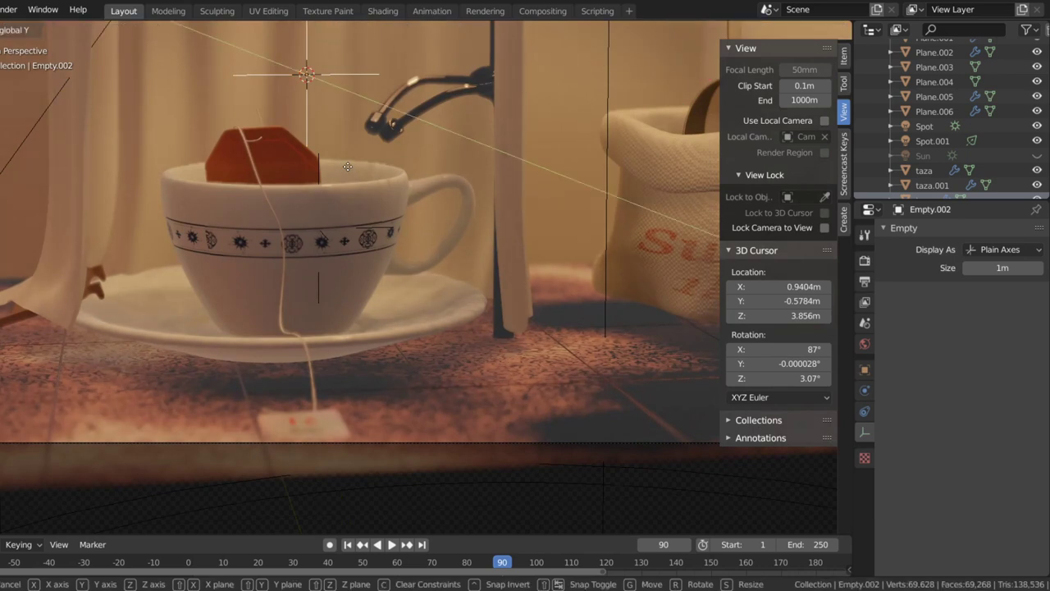
key(y)
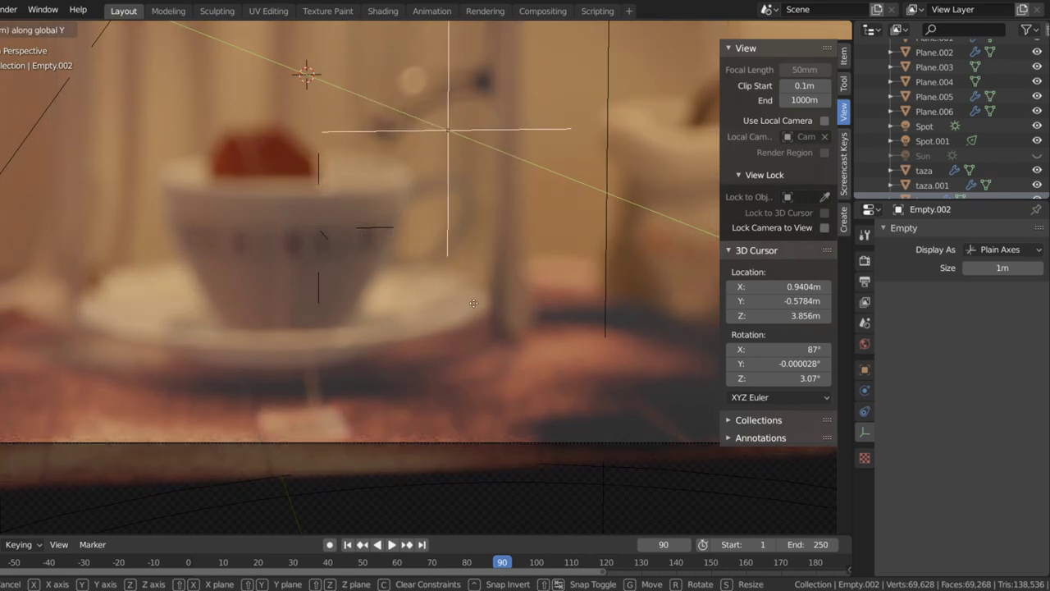
click(367, 231)
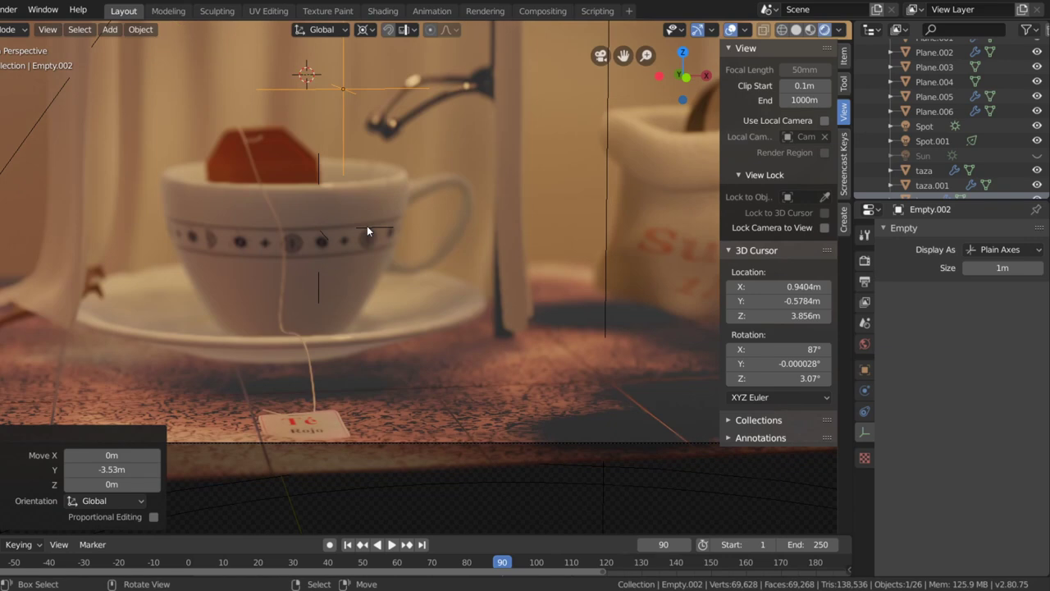
scroll(367, 226, down, 2)
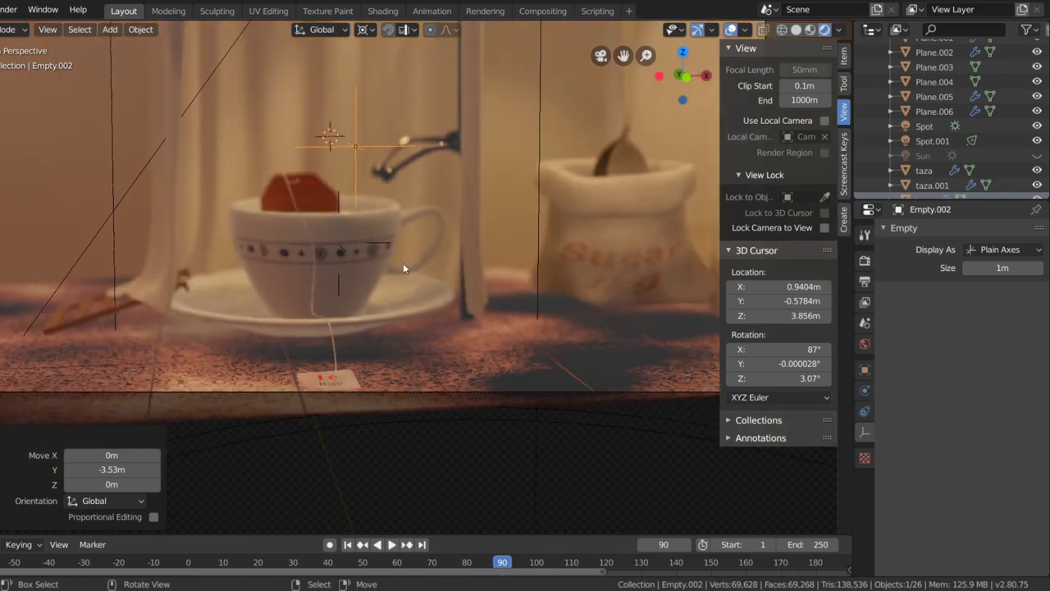
Show the Eevee Render Properties and scroll through the panels down to Subsurface Scattering
click(865, 260)
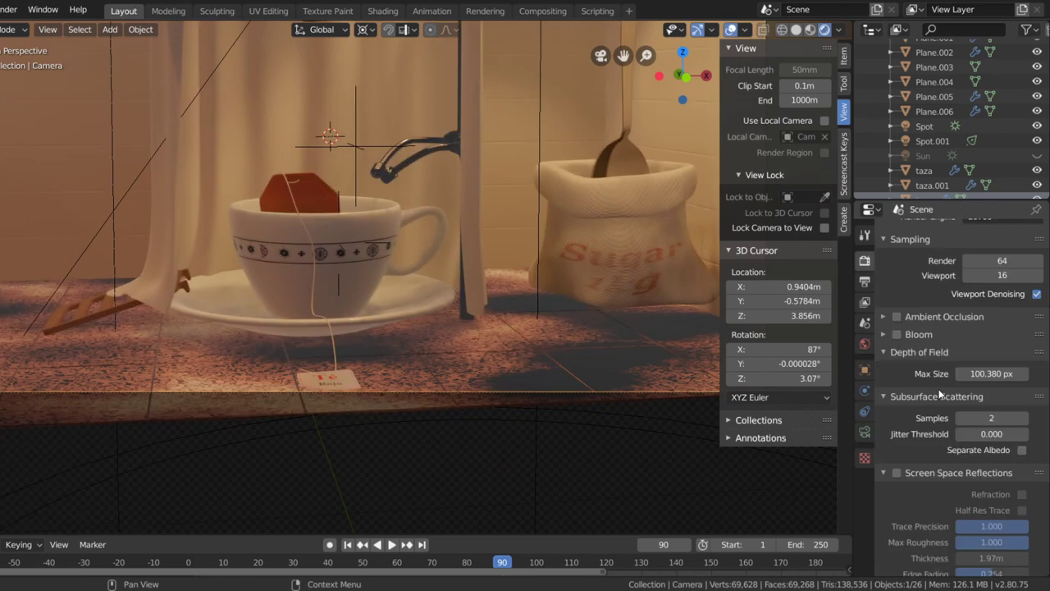
scroll(938, 389, down, 3)
scroll(939, 389, down, 2)
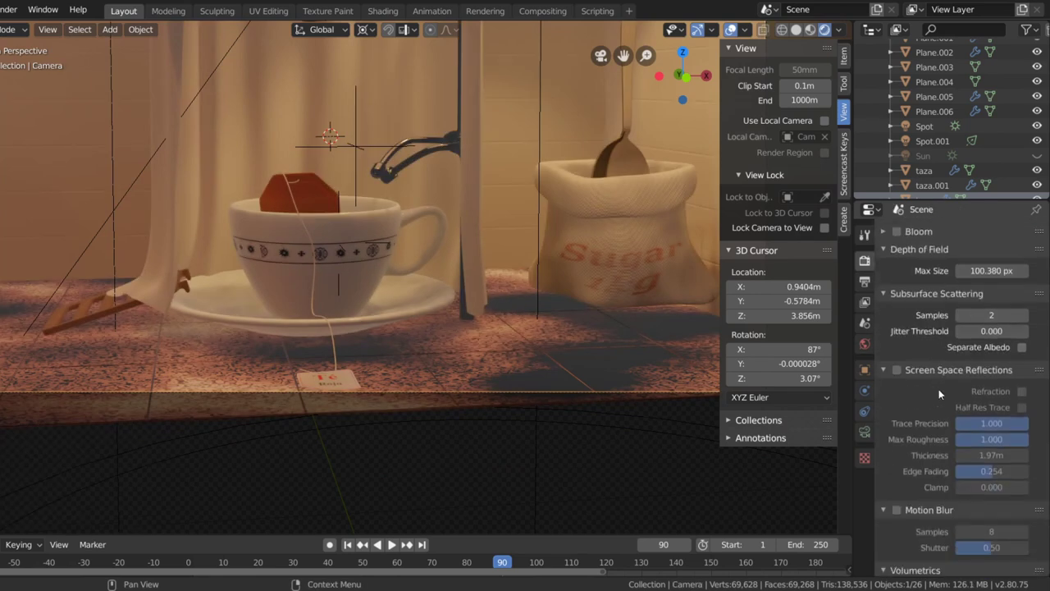
scroll(927, 320, down, 2)
scroll(926, 322, down, 2)
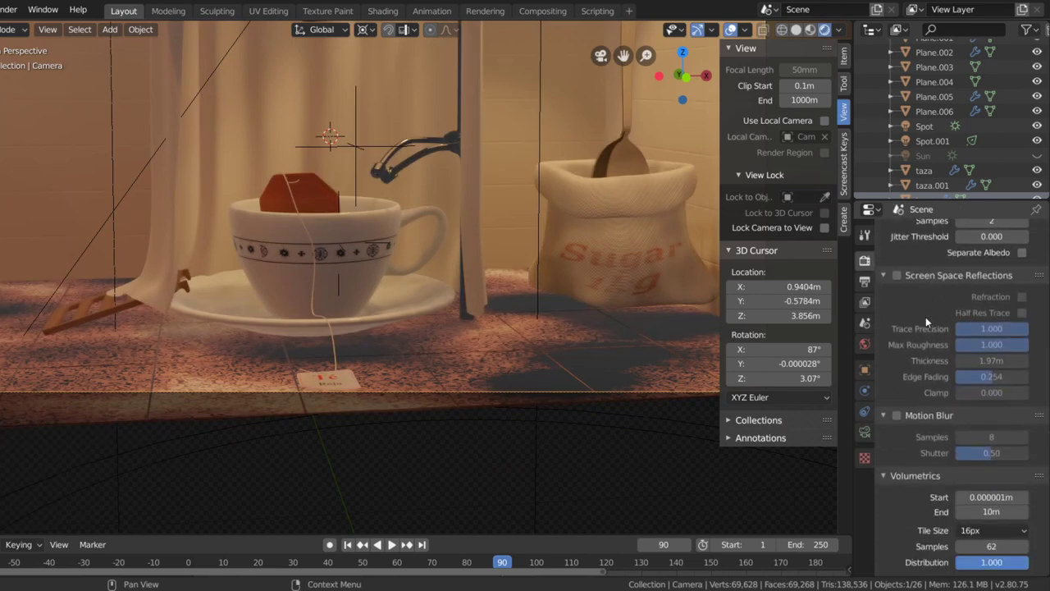
scroll(925, 317, up, 3)
scroll(925, 317, up, 1)
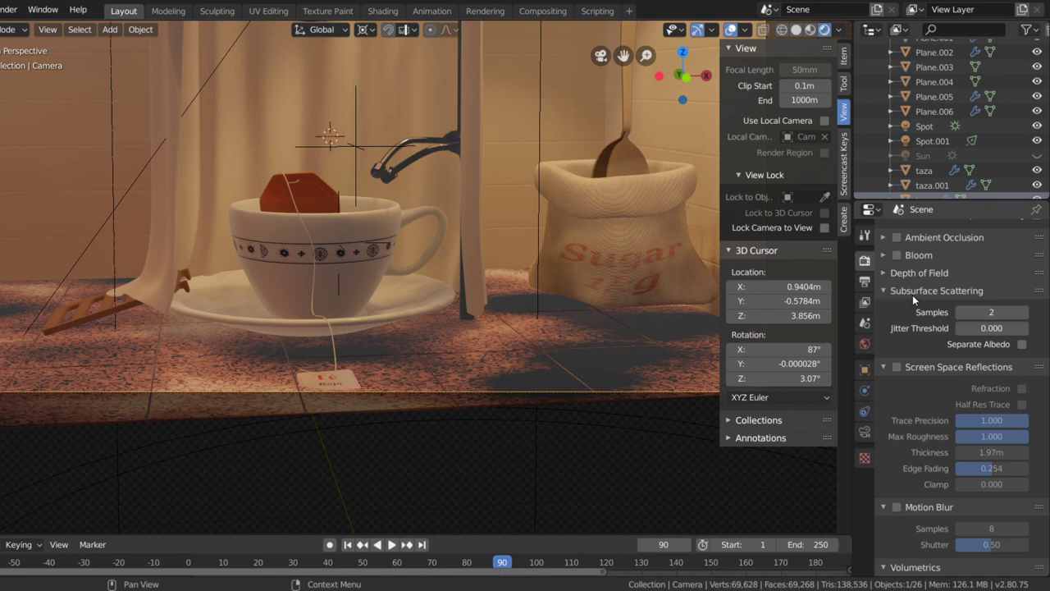
In the material workspace, make the tea bag's subsurface colour saturated red and its subsurface 0
click(384, 11)
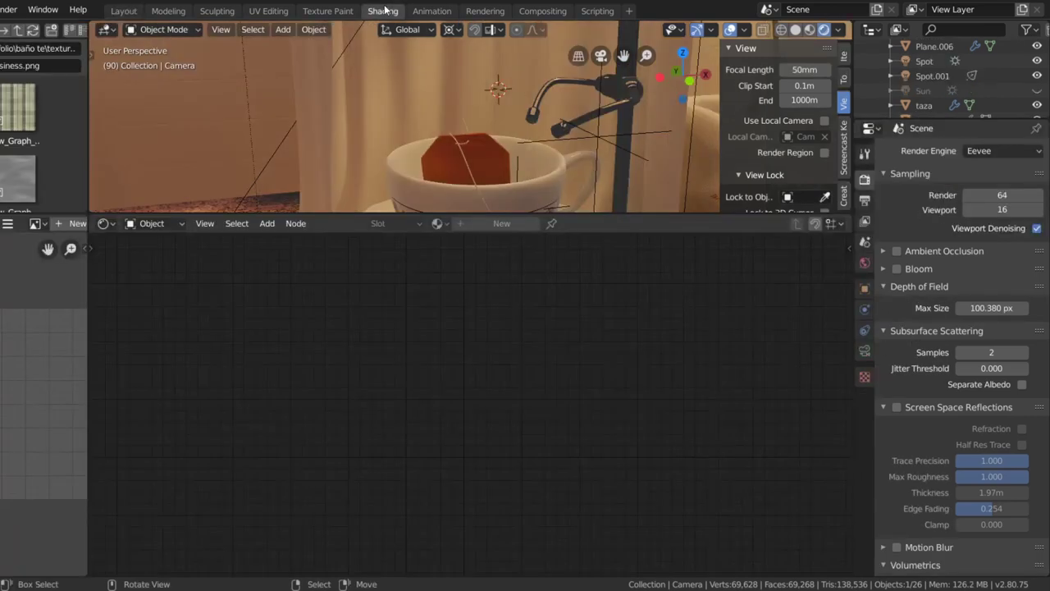
click(471, 172)
click(492, 172)
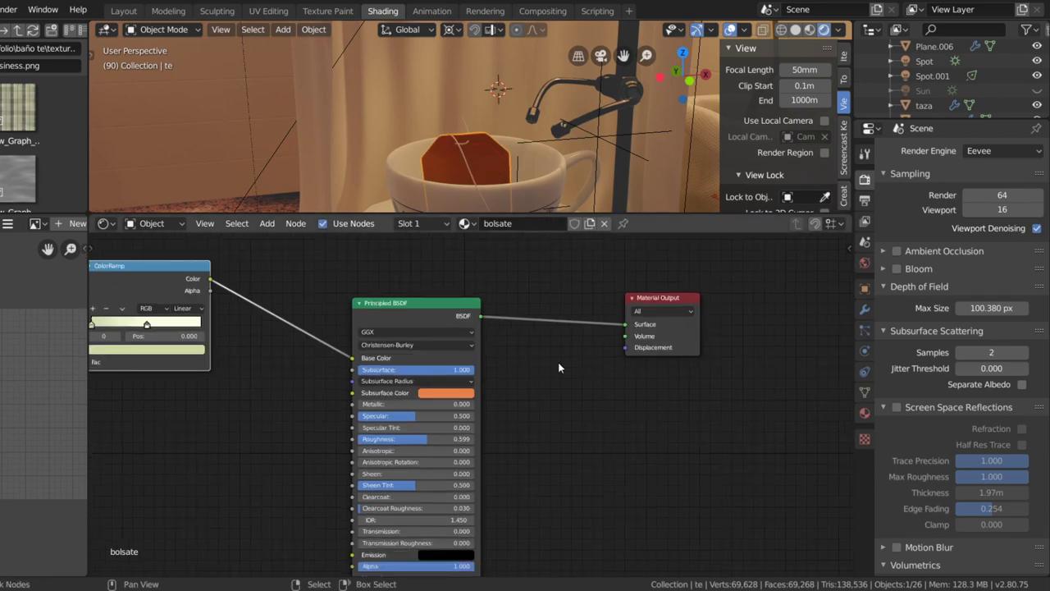
scroll(436, 377, up, 3)
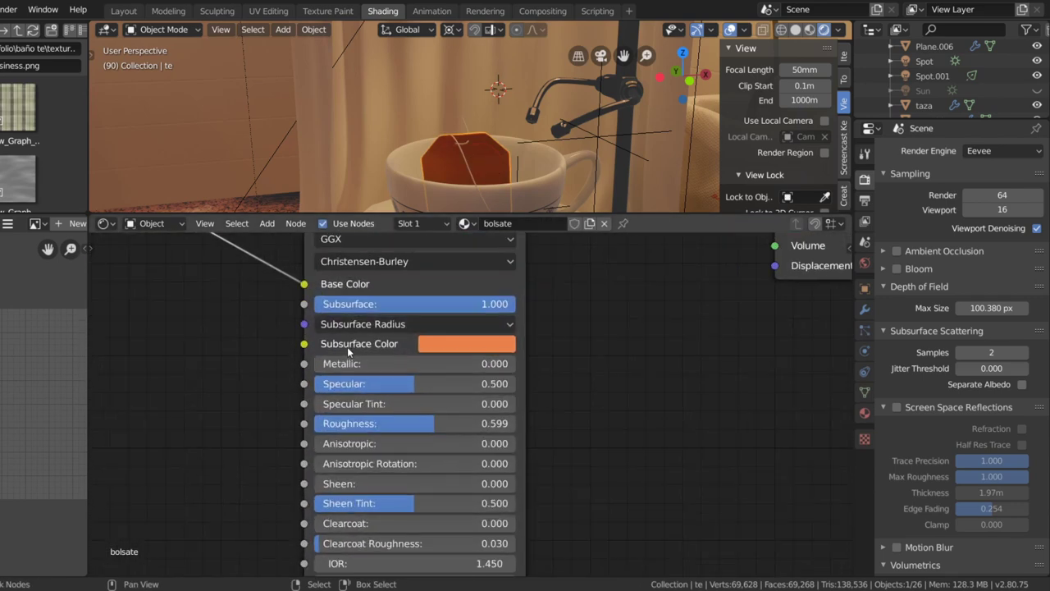
click(485, 346)
drag(502, 184, 507, 210)
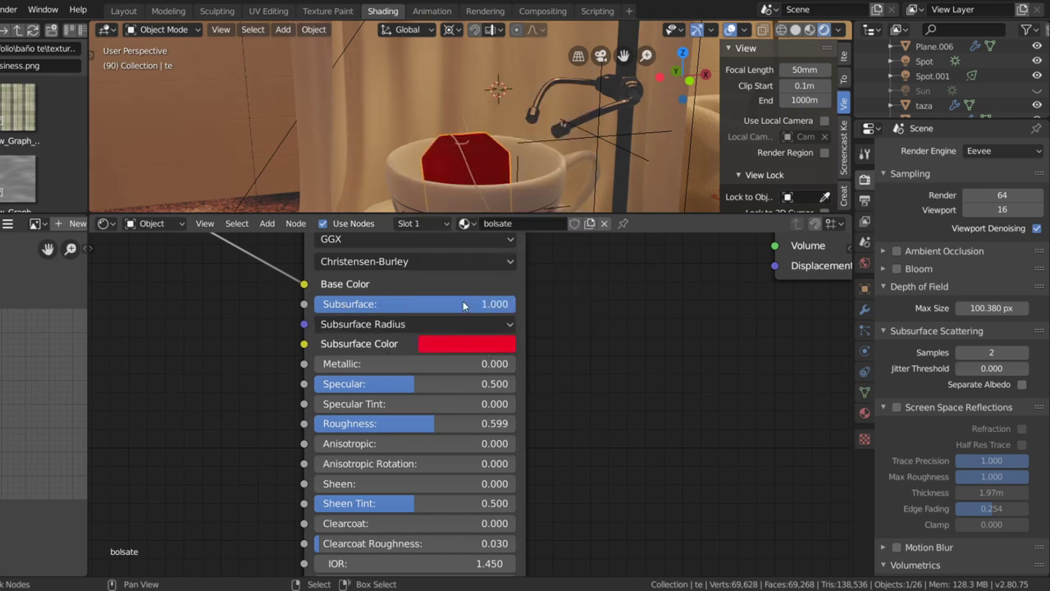
click(486, 153)
mouse_move(499, 305)
mouse_down()
mouse_move(344, 305)
mouse_move(515, 305)
mouse_up()
Set Eevee Subsurface Scattering to 4 samples, raise Jitter Threshold, and enable Separate Albedo
click(864, 201)
click(865, 179)
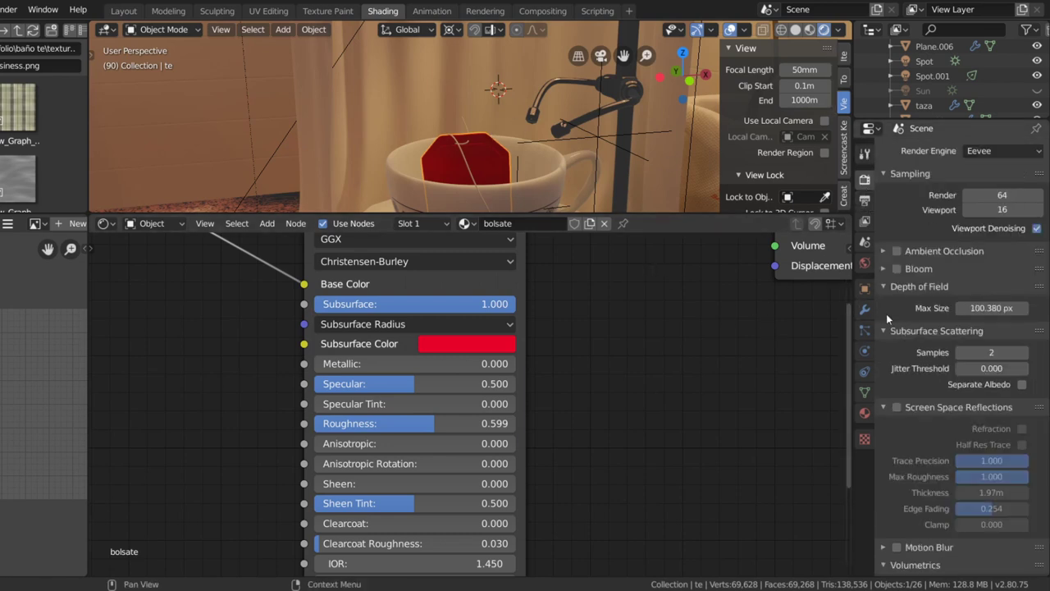
scroll(899, 367, down, 3)
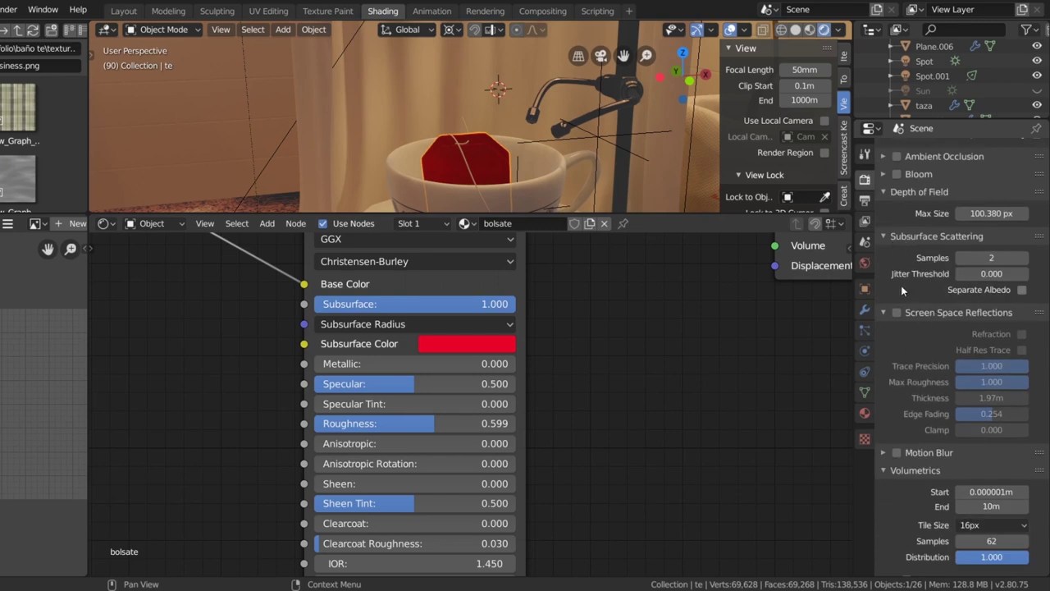
scroll(901, 286, up, 1)
click(1023, 282)
click(1024, 282)
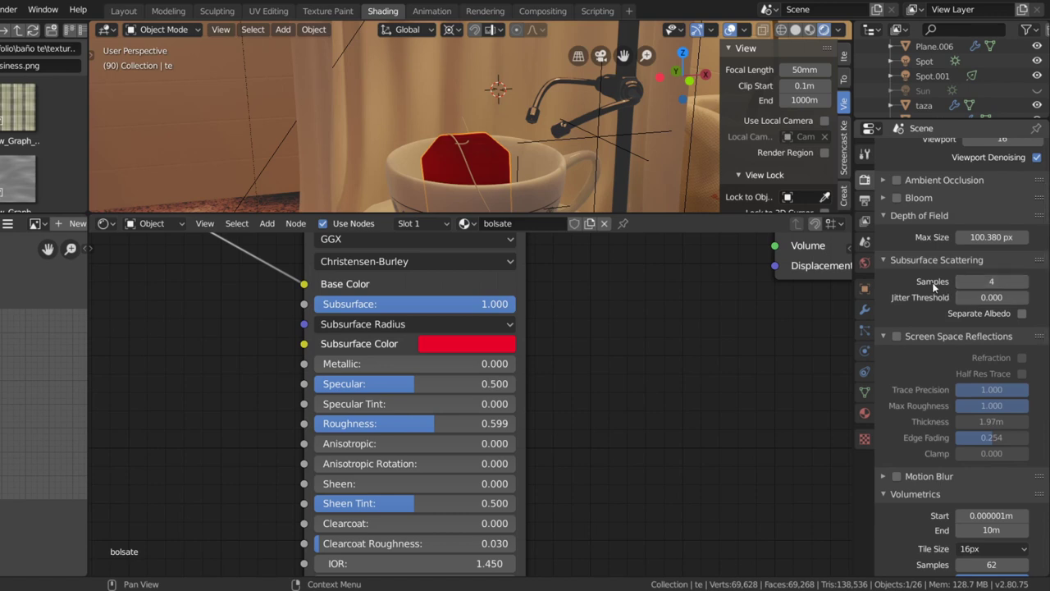
drag(987, 299, 1034, 299)
click(1021, 313)
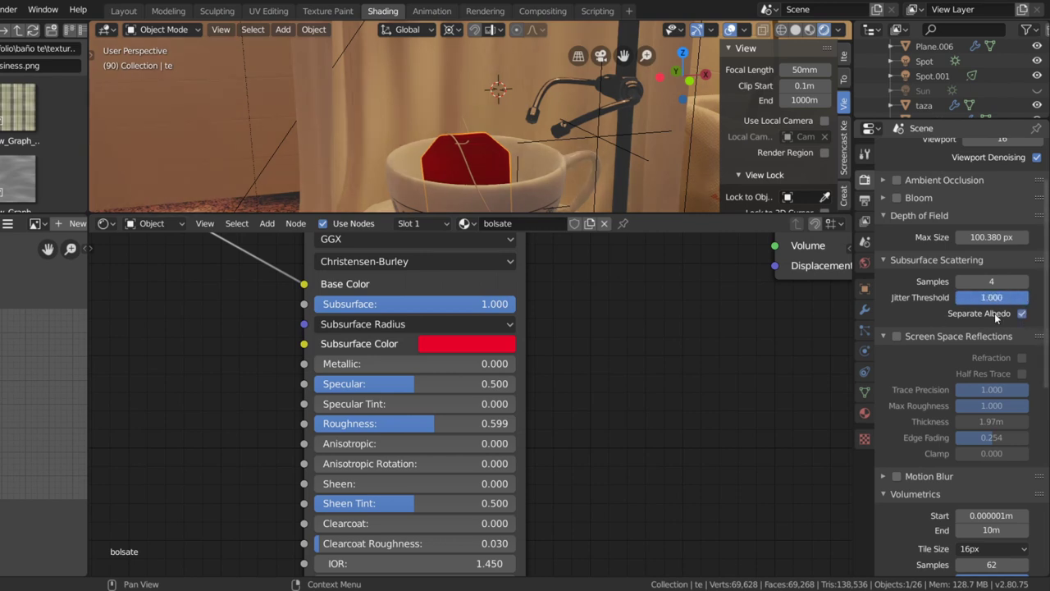
Look through the scene camera, unhide the Sun lamp, and lower the subsurface Jitter Threshold
key(KP_0)
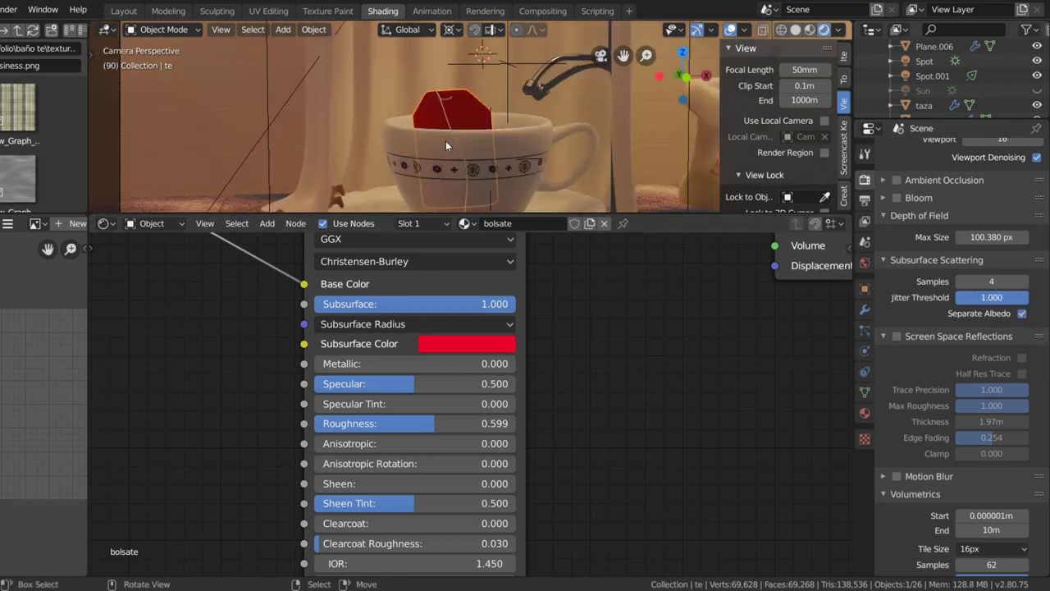
click(1037, 91)
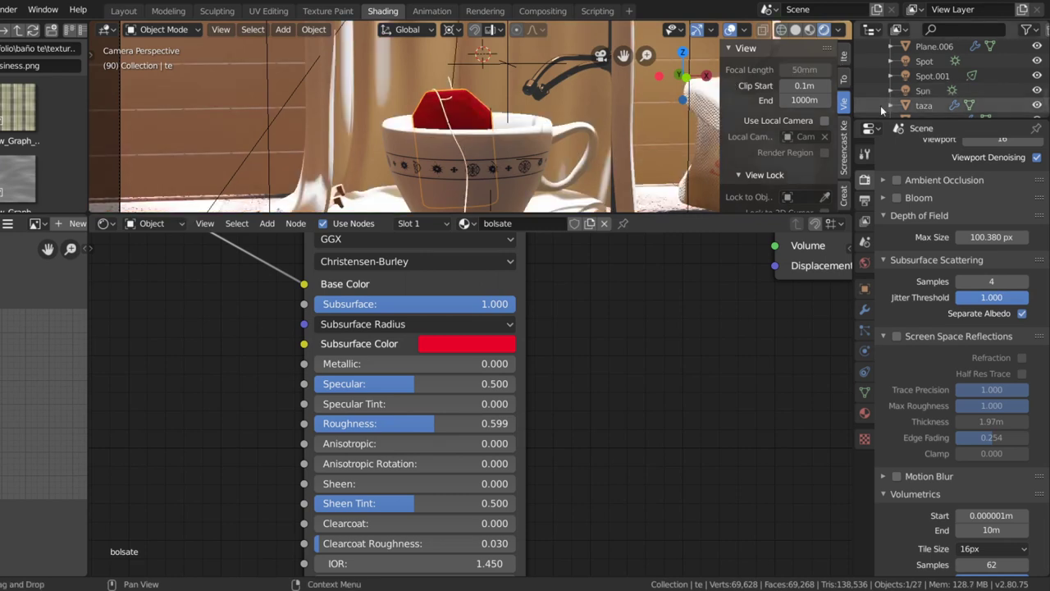
scroll(436, 135, up, 3)
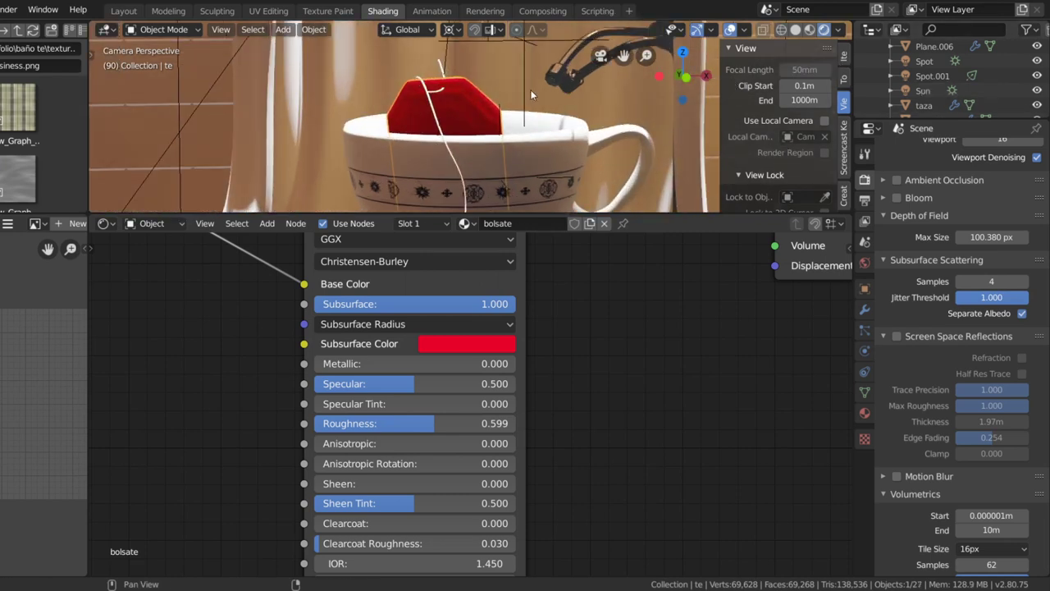
scroll(535, 109, up, 1)
scroll(536, 109, up, 1)
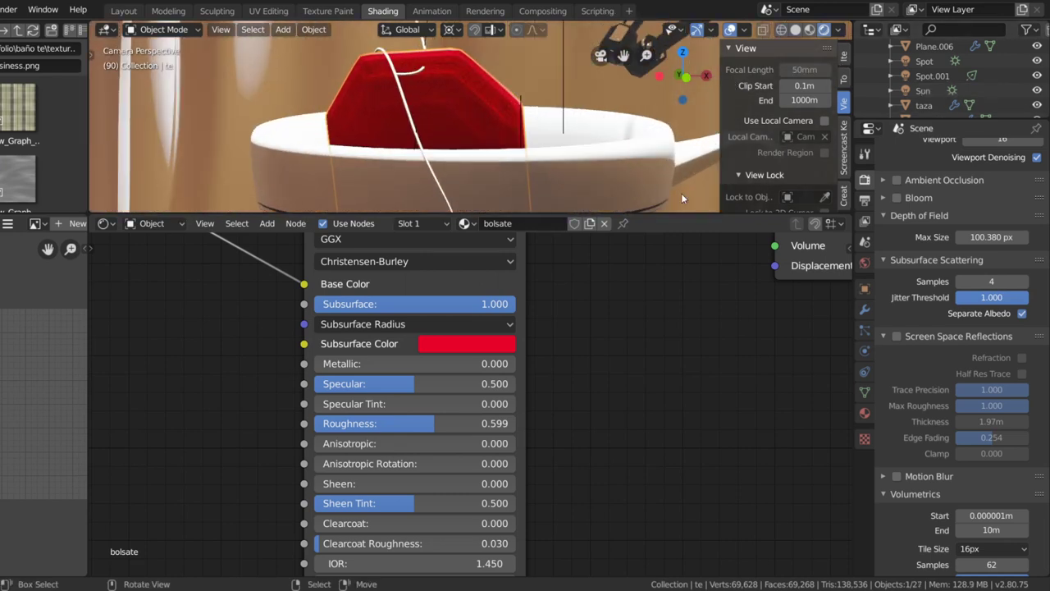
mouse_move(999, 301)
mouse_down()
mouse_move(971, 302)
mouse_move(986, 292)
mouse_up()
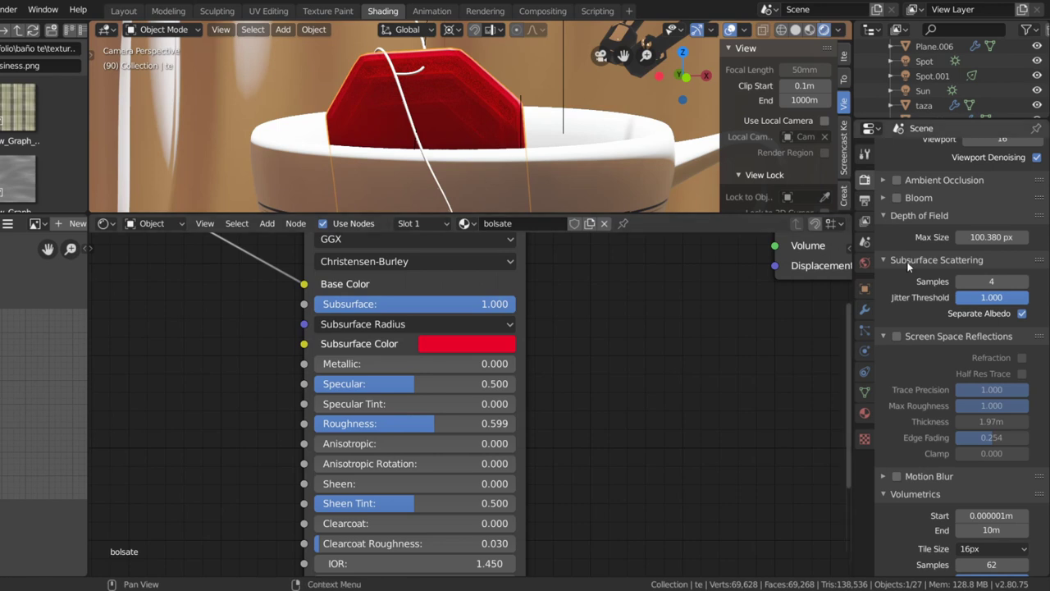
scroll(974, 227, up, 2)
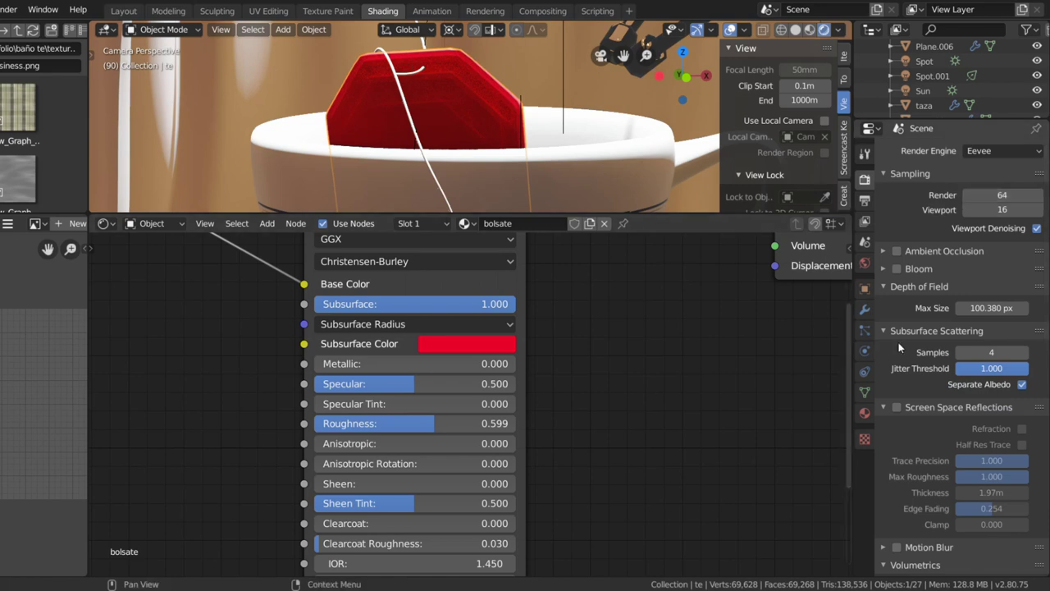
Set the Eevee viewport sample count to 64
scroll(928, 354, down, 2)
scroll(936, 328, up, 2)
double_click(991, 210)
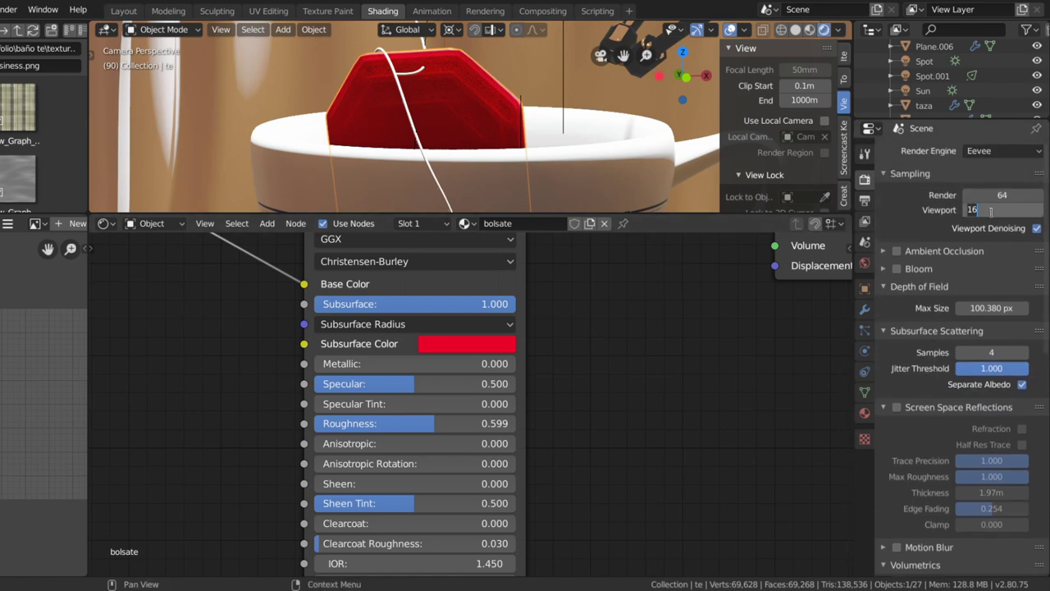
text(64)
key(Return)
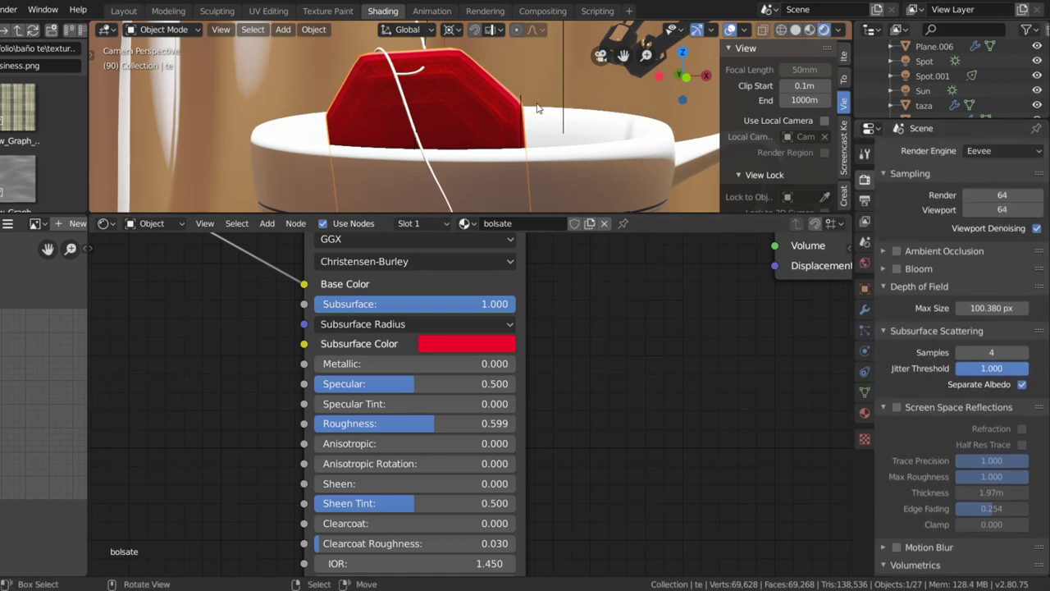
Raise Subsurface Scattering samples to 27 and zoom in on the red tea bag in camera view
scroll(536, 103, up, 2)
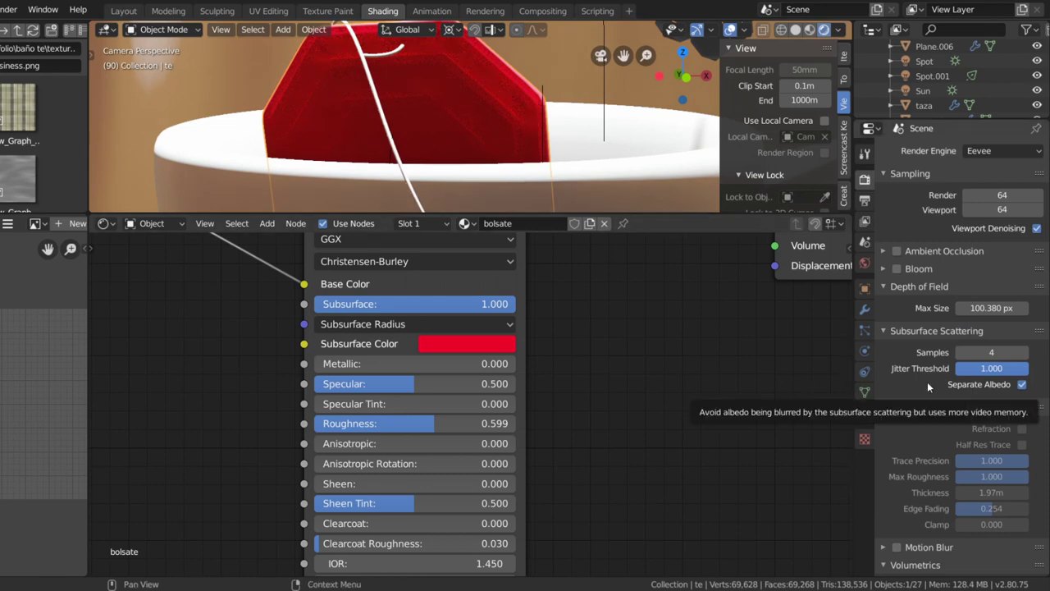
mouse_move(991, 352)
mouse_down()
mouse_move(1017, 352)
mouse_move(968, 352)
mouse_move(1017, 352)
mouse_up()
middle_drag(493, 98, 510, 82)
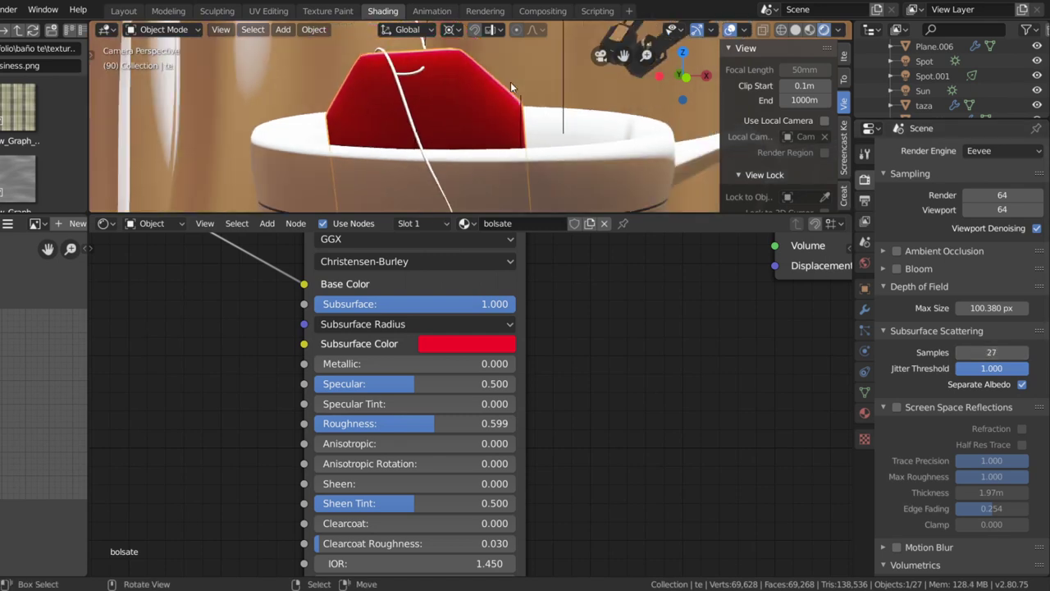
key(KP_0)
key(KP_0)
scroll(486, 83, up, 2)
shift+middle_drag(485, 83, 467, 158)
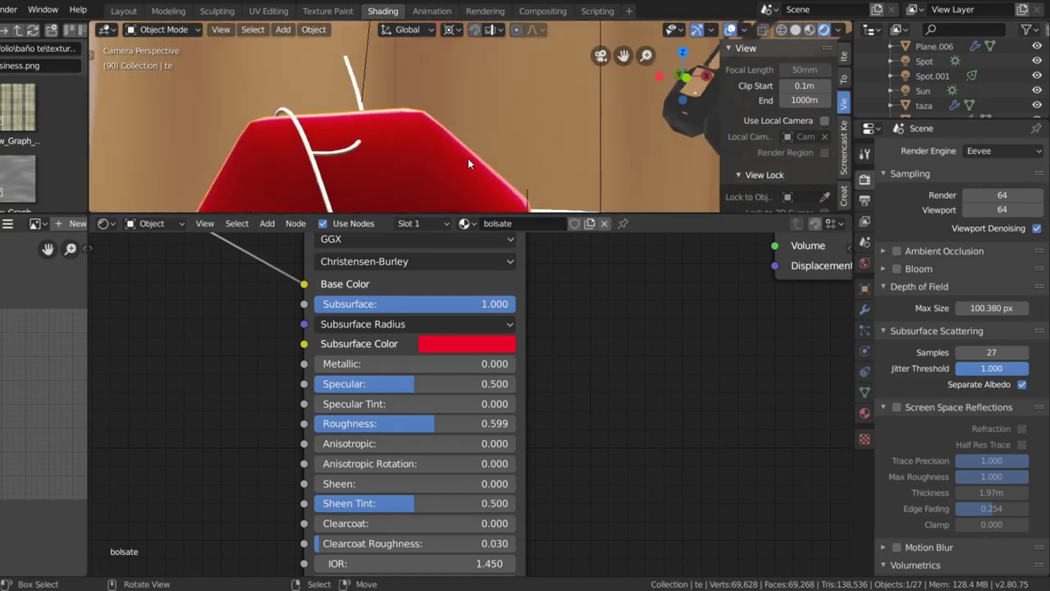
scroll(410, 125, up, 1)
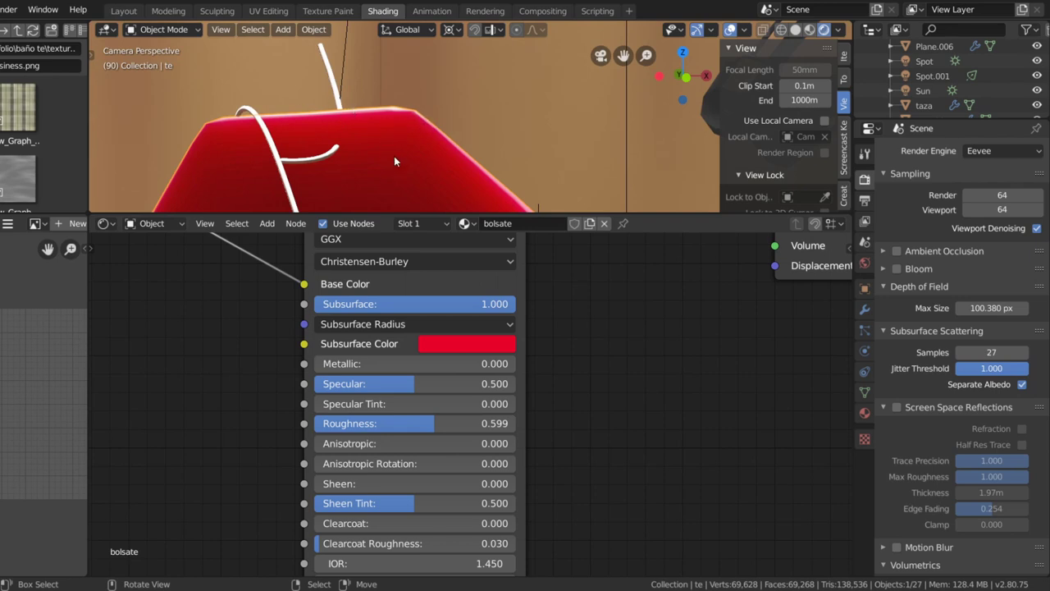
Leave camera view, frame the cup, and lower the subsurface Jitter Threshold to 0.563
key(KP_0)
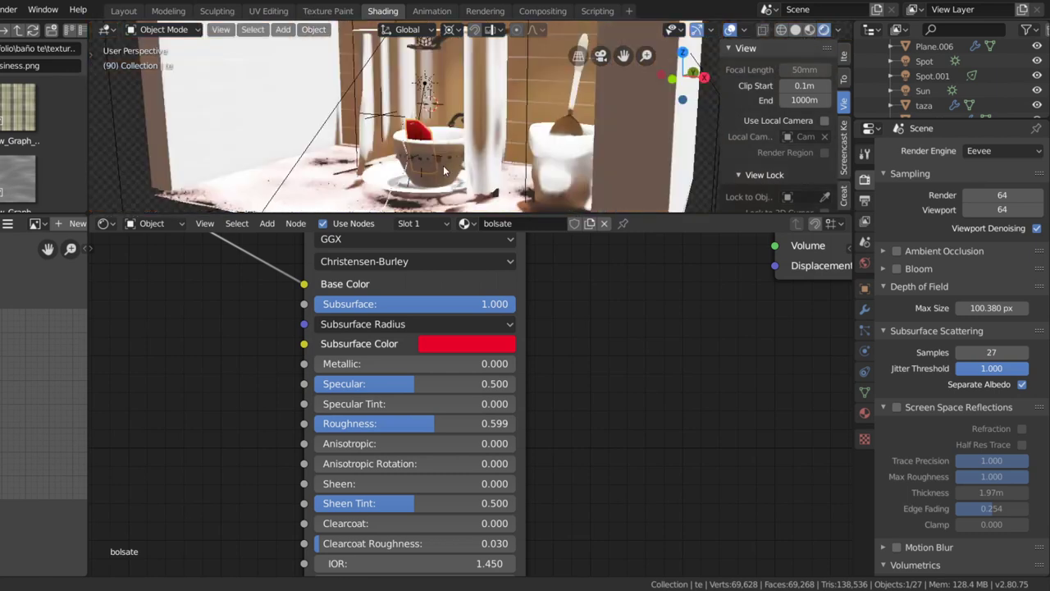
key(KP_Decimal)
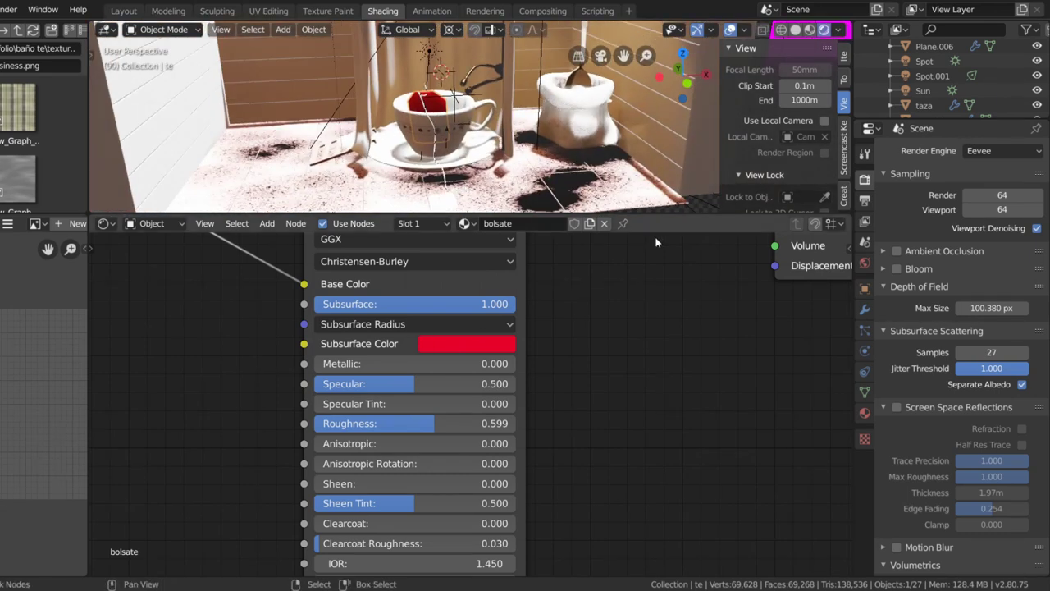
scroll(443, 117, up, 4)
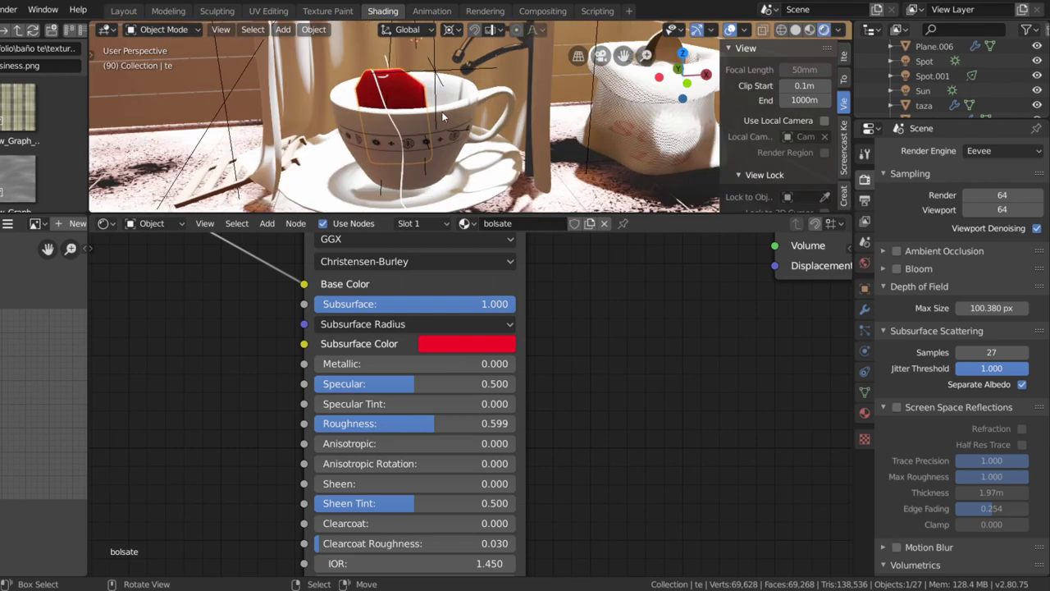
scroll(444, 116, up, 2)
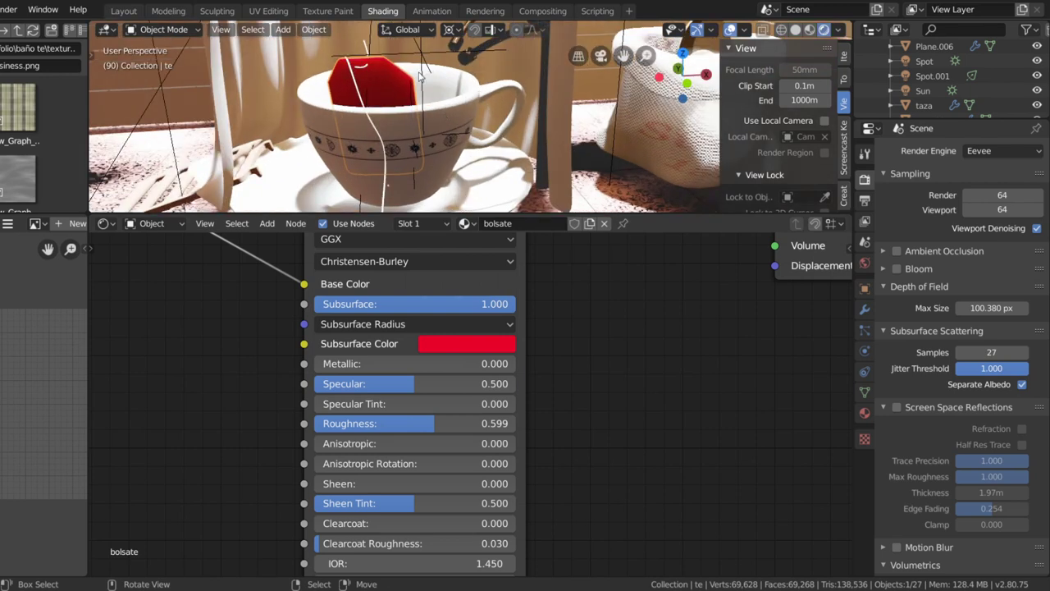
mouse_move(1008, 368)
mouse_down()
mouse_move(955, 368)
mouse_move(1027, 368)
mouse_move(955, 368)
mouse_move(1027, 369)
mouse_move(964, 352)
mouse_move(973, 358)
mouse_up()
Reduce Subsurface Scattering samples to 1 and collapse that panel
click(1021, 384)
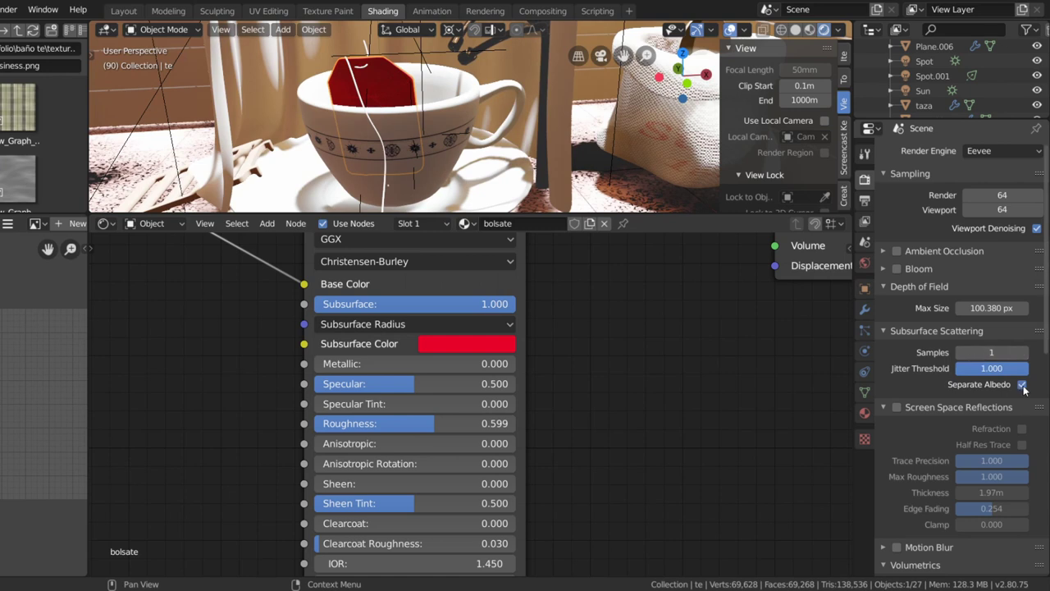
click(951, 331)
scroll(937, 308, down, 1)
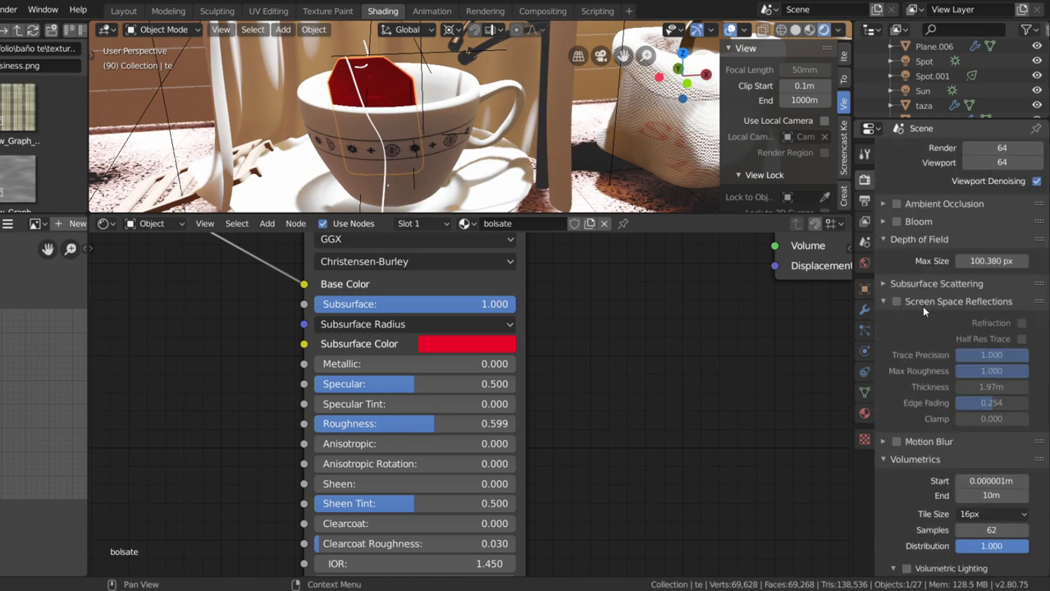
scroll(1036, 92, down, 2)
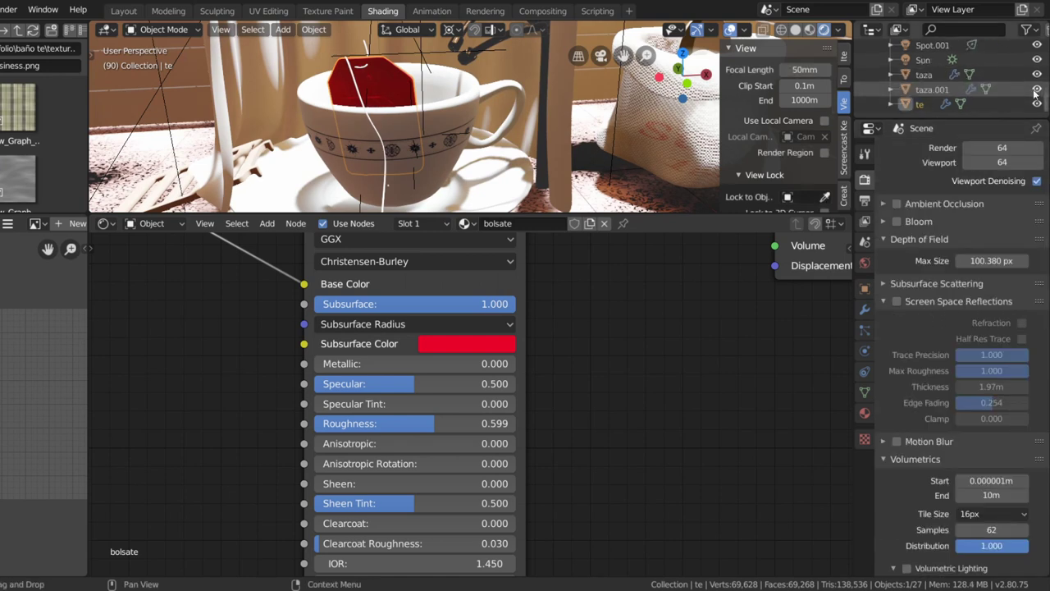
scroll(1035, 90, up, 2)
Hide the Sun lamp, switch to Layout, and orbit down toward the cup, saucer and floor
click(1036, 84)
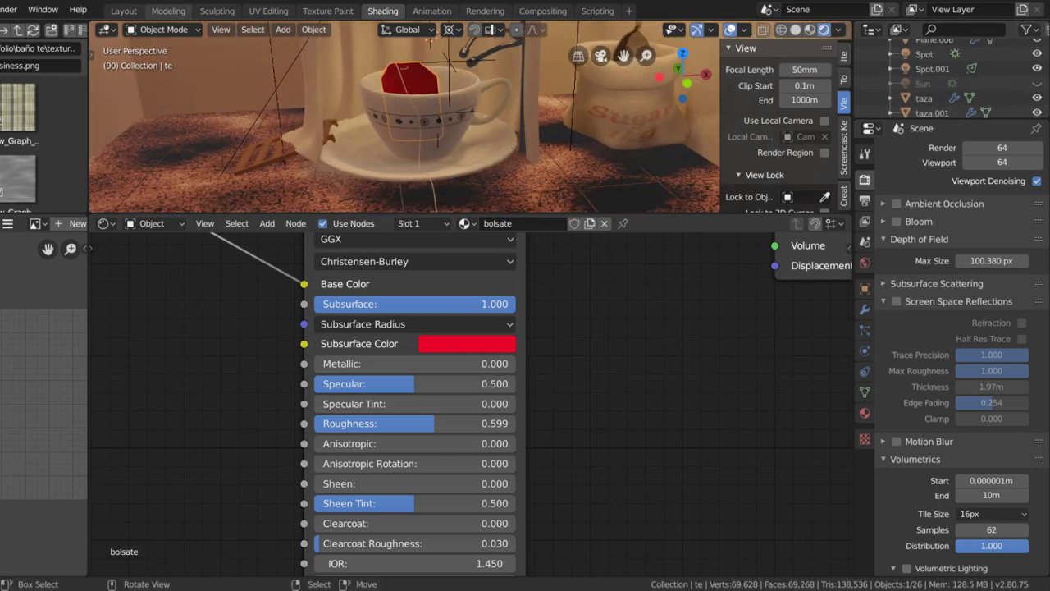
click(124, 11)
scroll(514, 292, down, 2)
scroll(513, 292, up, 2)
scroll(514, 292, up, 1)
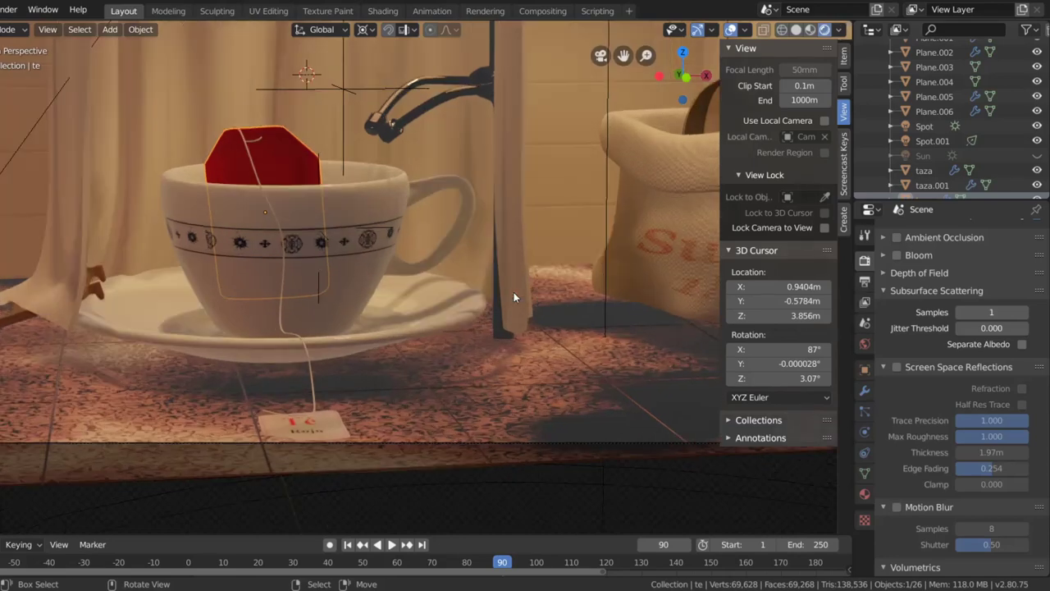
scroll(510, 246, up, 2)
scroll(492, 267, down, 5)
scroll(498, 237, up, 3)
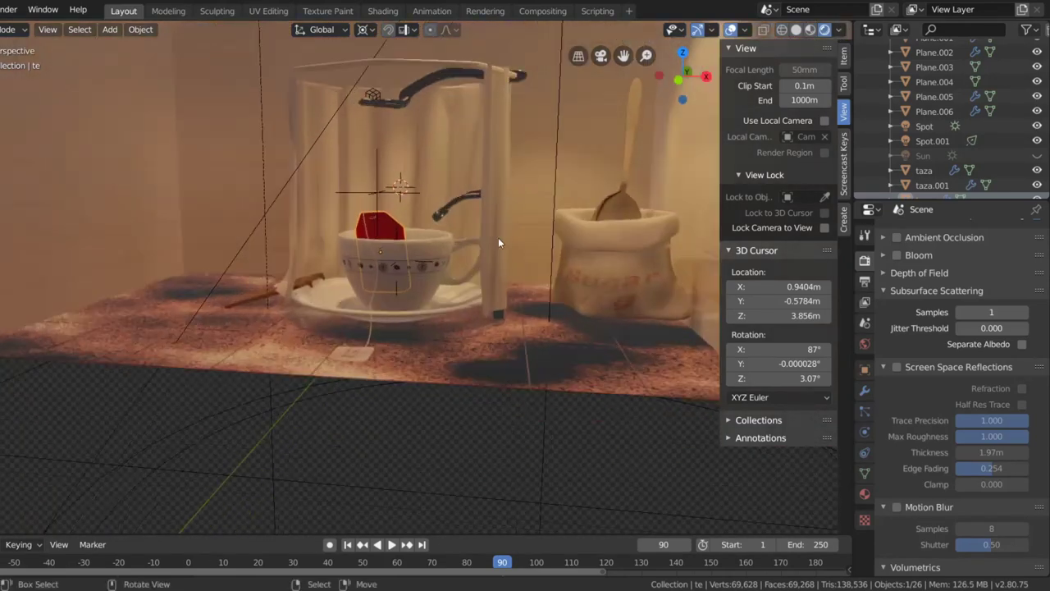
scroll(498, 238, up, 2)
scroll(498, 238, up, 1)
scroll(453, 231, up, 2)
scroll(461, 235, up, 1)
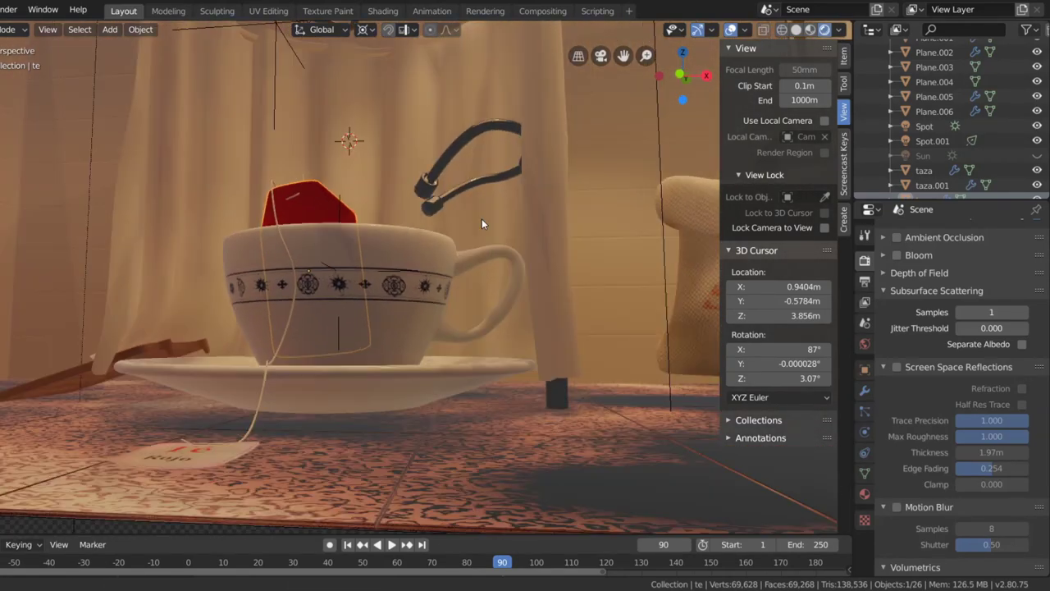
scroll(482, 218, up, 1)
scroll(479, 223, up, 2)
middle_drag(479, 229, 535, 266)
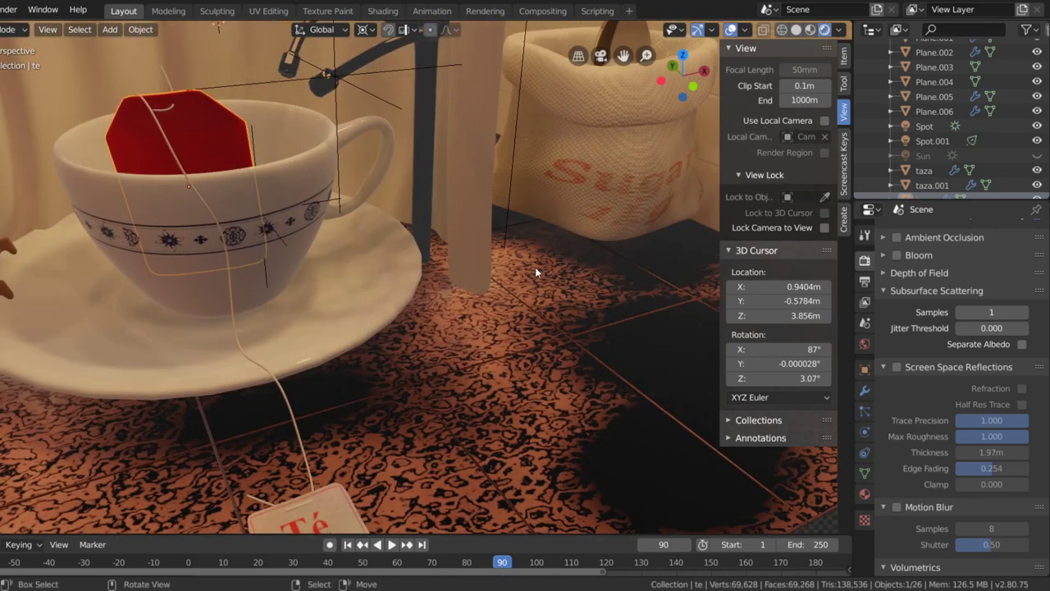
scroll(494, 186, up, 2)
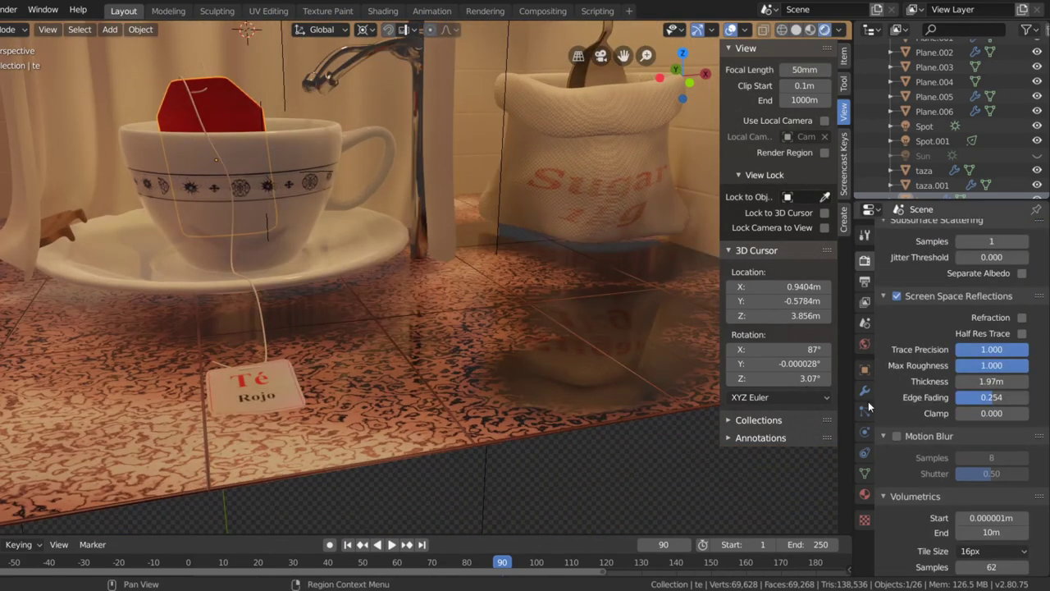
Move the view down close to the floor tiles and sugar bag
scroll(905, 394, up, 1)
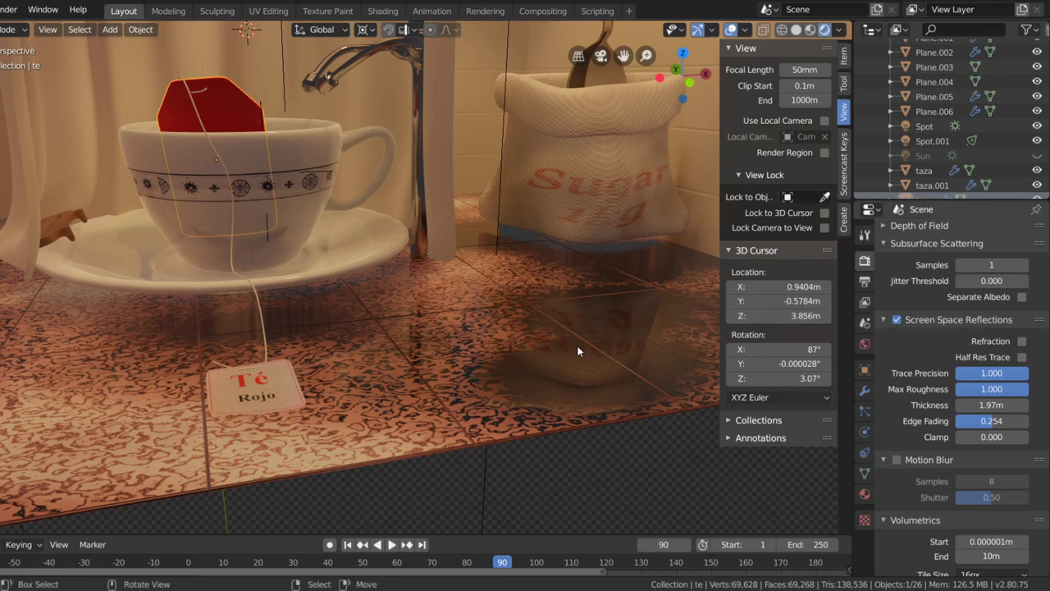
scroll(577, 351, up, 3)
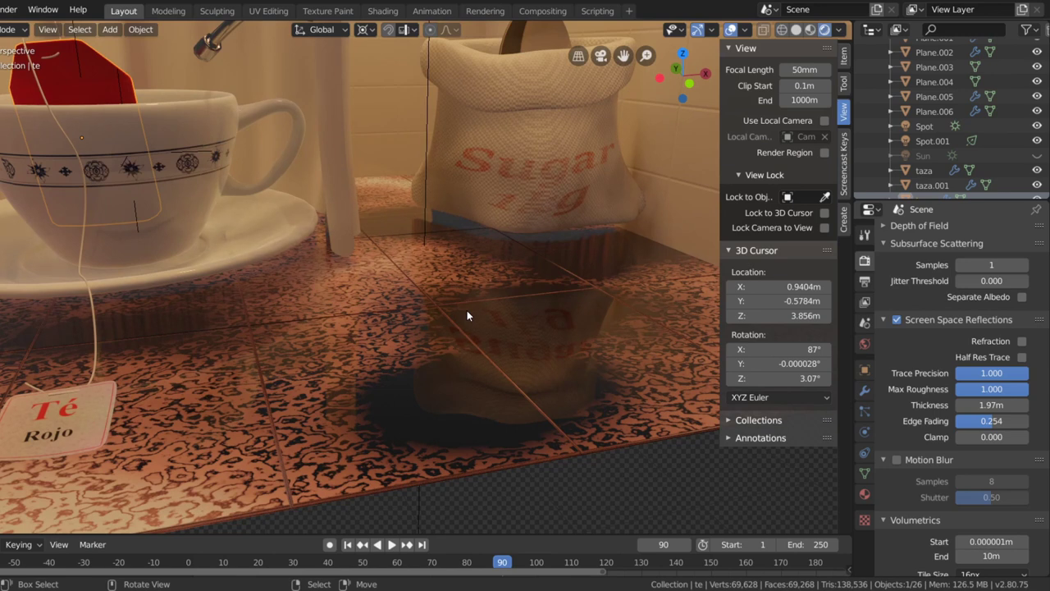
mouse_move(467, 315)
middle_down()
mouse_move(490, 359)
mouse_move(485, 243)
mouse_move(567, 255)
middle_up()
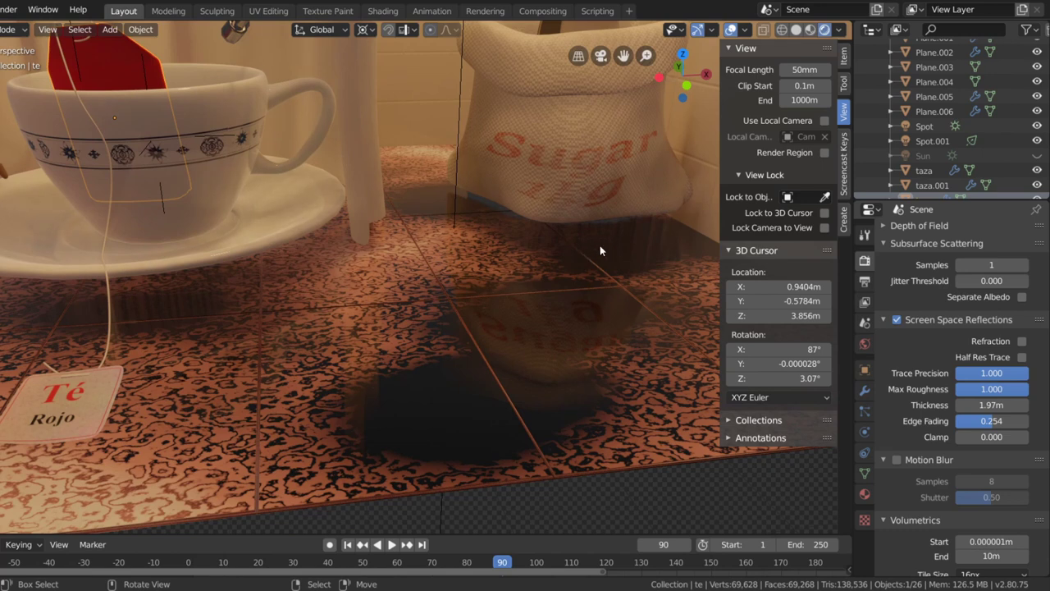
mouse_move(600, 245)
middle_down()
mouse_move(580, 282)
mouse_move(581, 270)
middle_up()
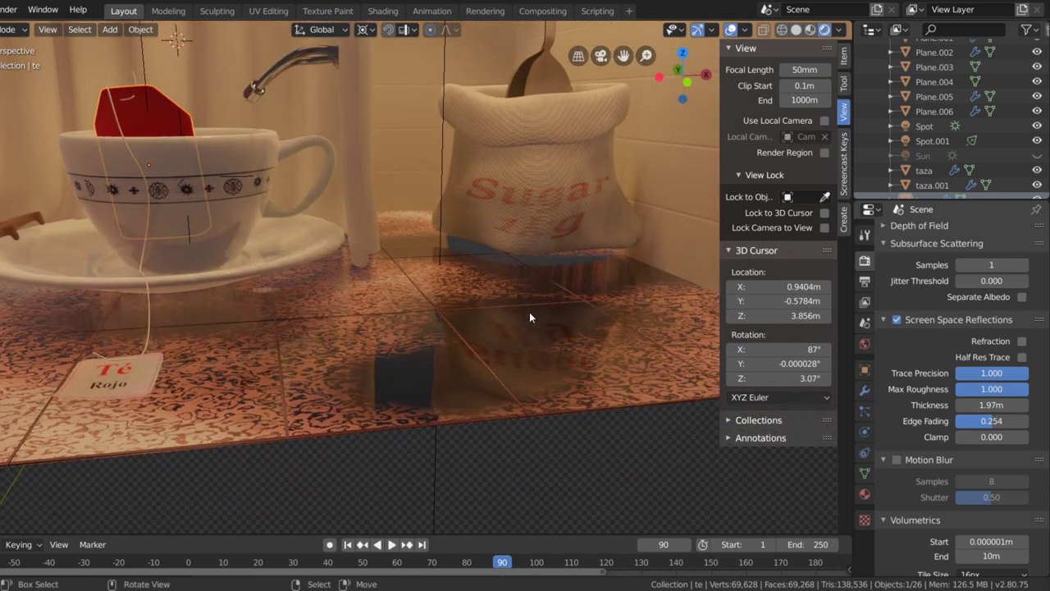
middle_drag(529, 312, 412, 186)
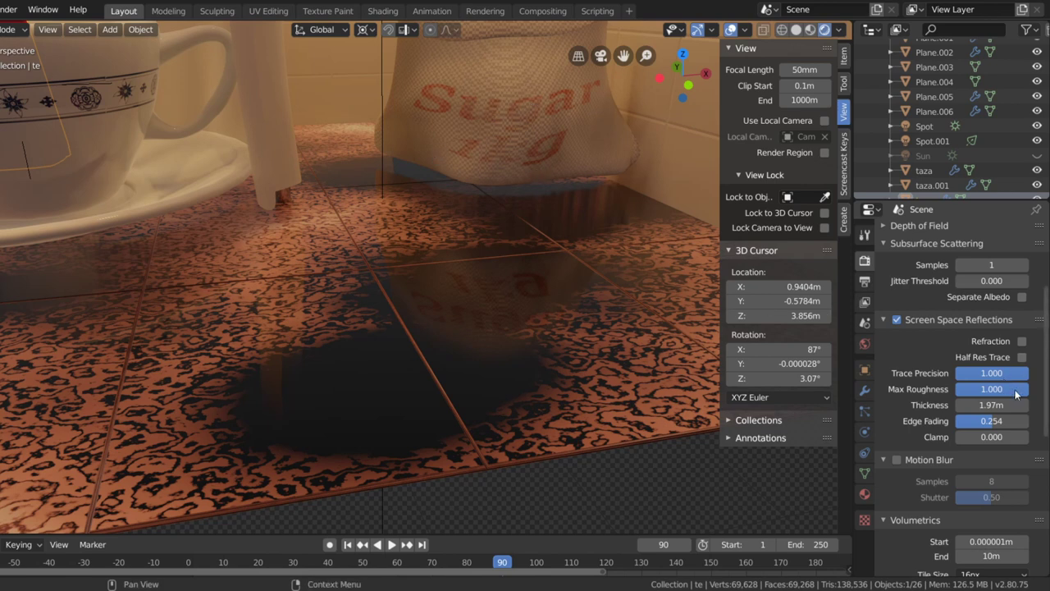
Set reflection Max Roughness and Edge Fading to 0, then lower Trace Precision from 1.000
drag(991, 420, 960, 420)
mouse_move(991, 388)
mouse_down()
mouse_move(956, 388)
mouse_move(955, 372)
mouse_up()
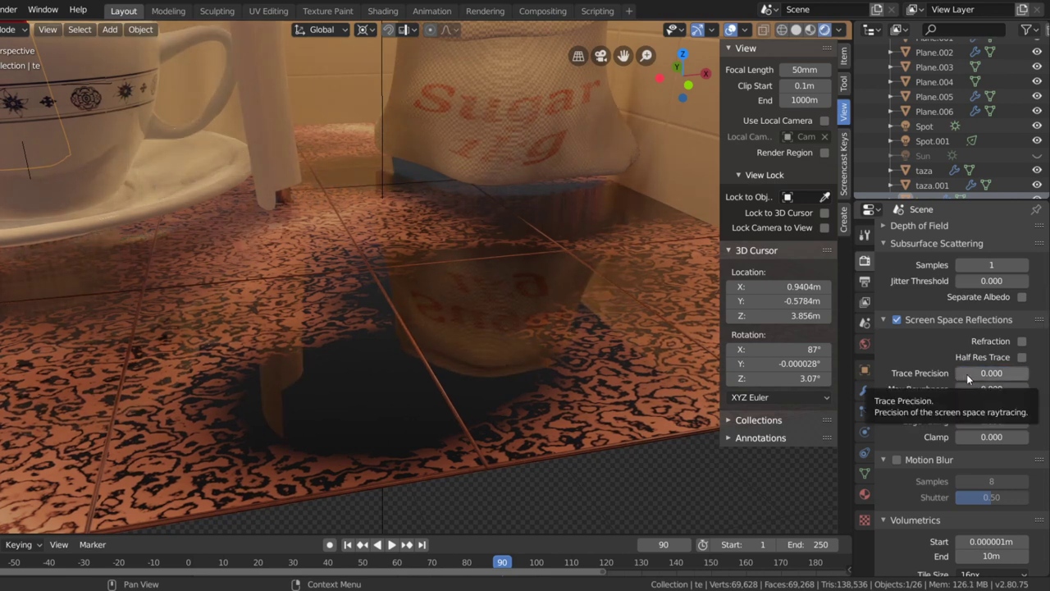
shift+middle_drag(61, 256, 59, 246)
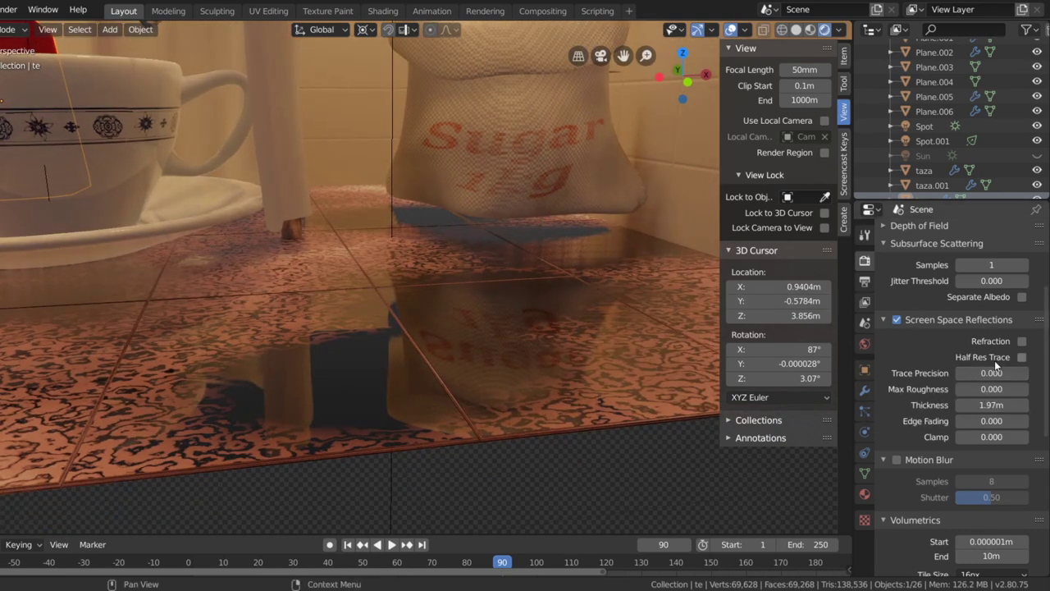
drag(984, 373, 1031, 373)
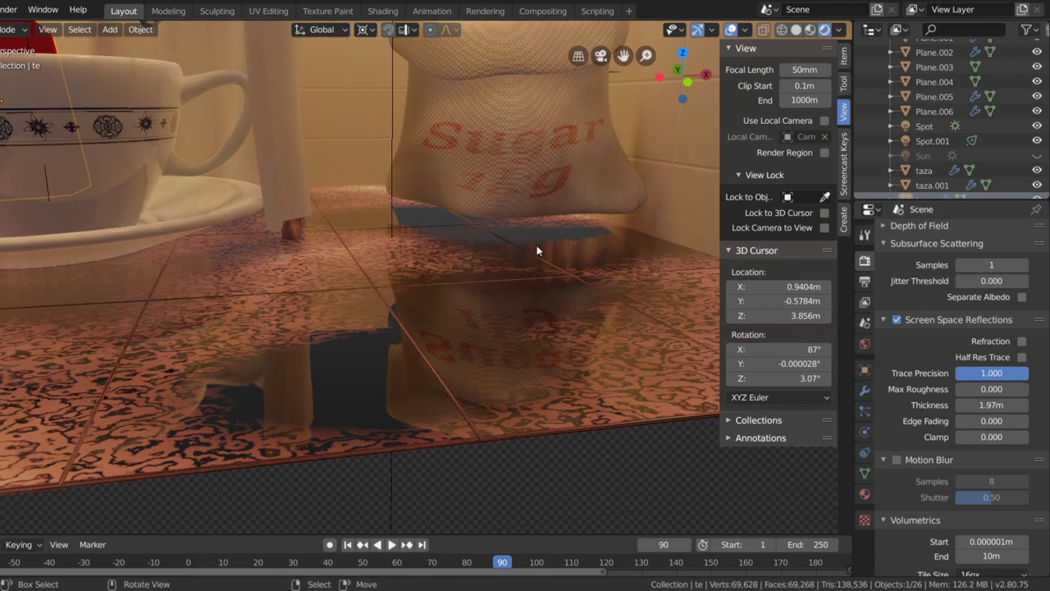
drag(991, 373, 935, 372)
Try several SSR Max Roughness values, settling on 0.143, and reduce Thickness to 1.07m
drag(1022, 341, 1021, 357)
scroll(934, 349, down, 2)
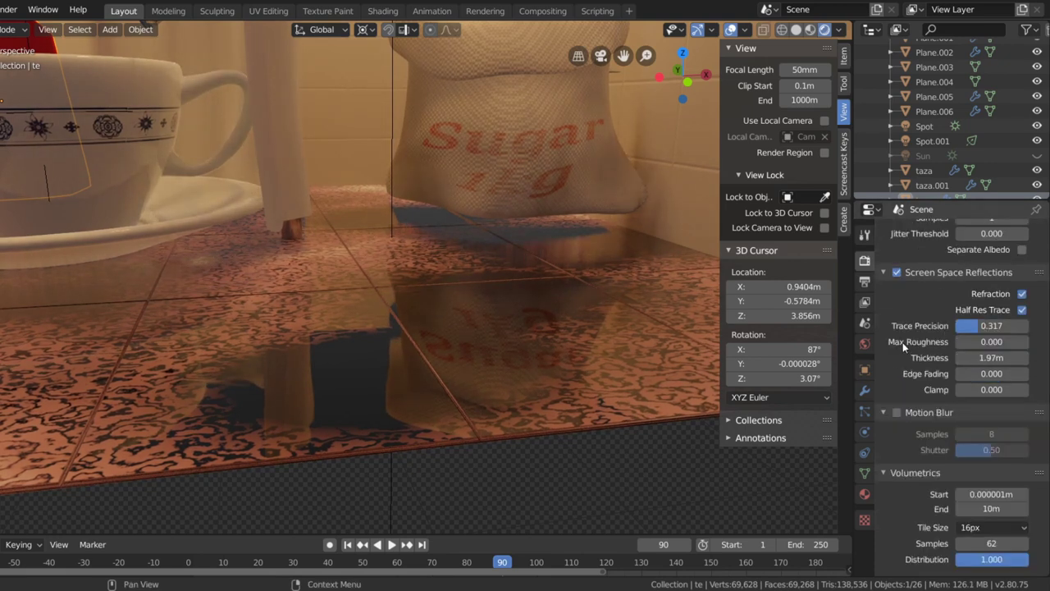
click(983, 341)
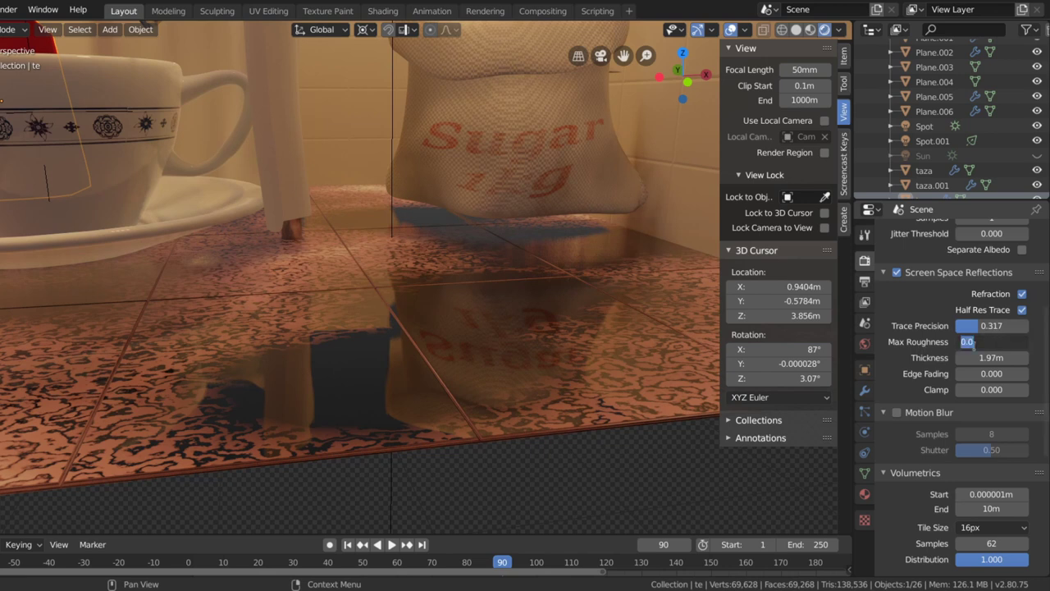
text(0.222)
key(Return)
drag(984, 342, 998, 348)
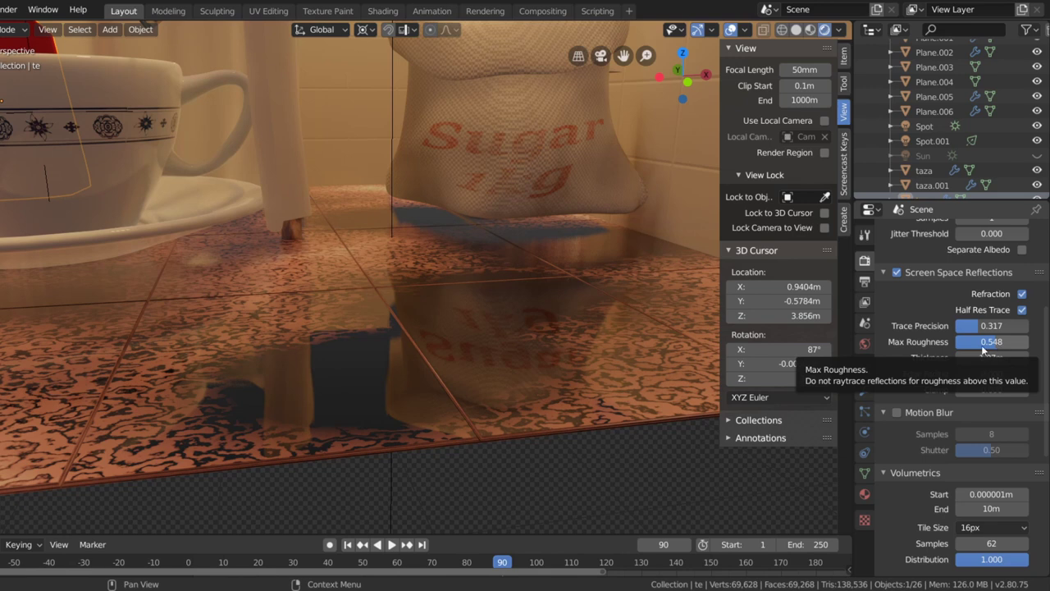
key(BackSpace)
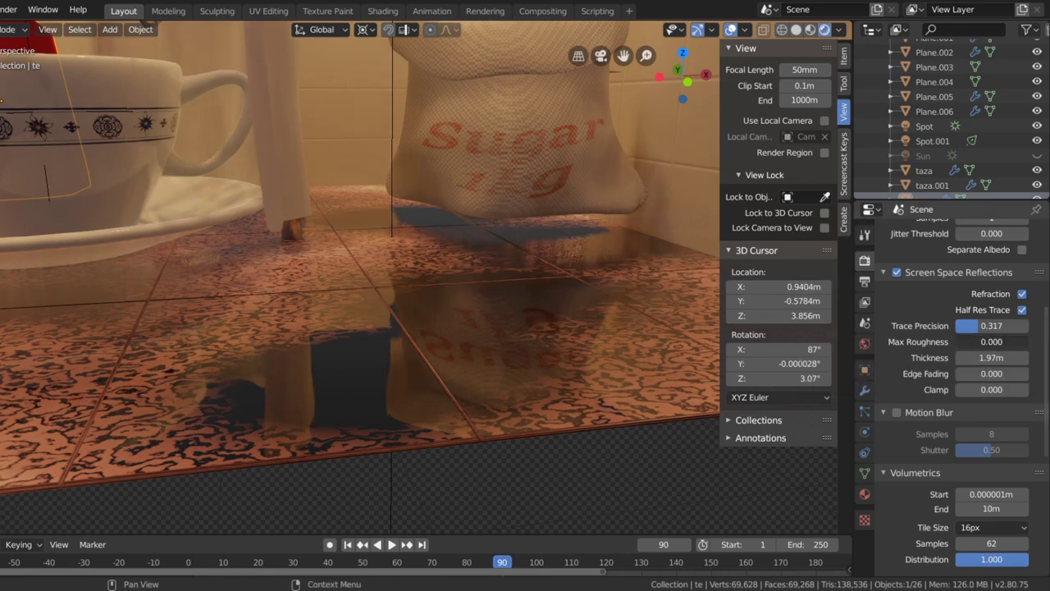
drag(980, 341, 1029, 341)
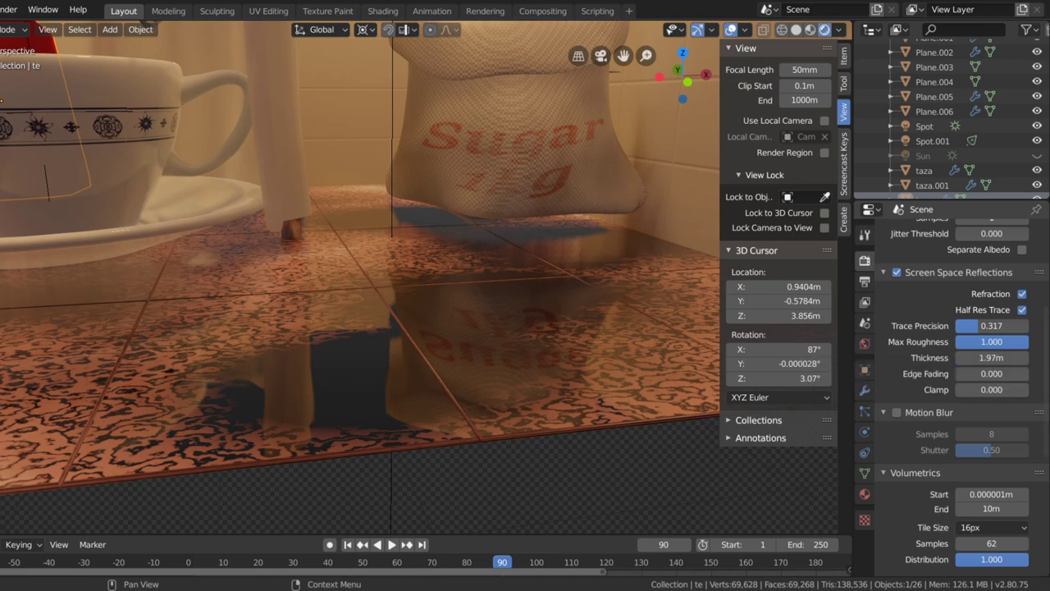
drag(982, 348, 966, 346)
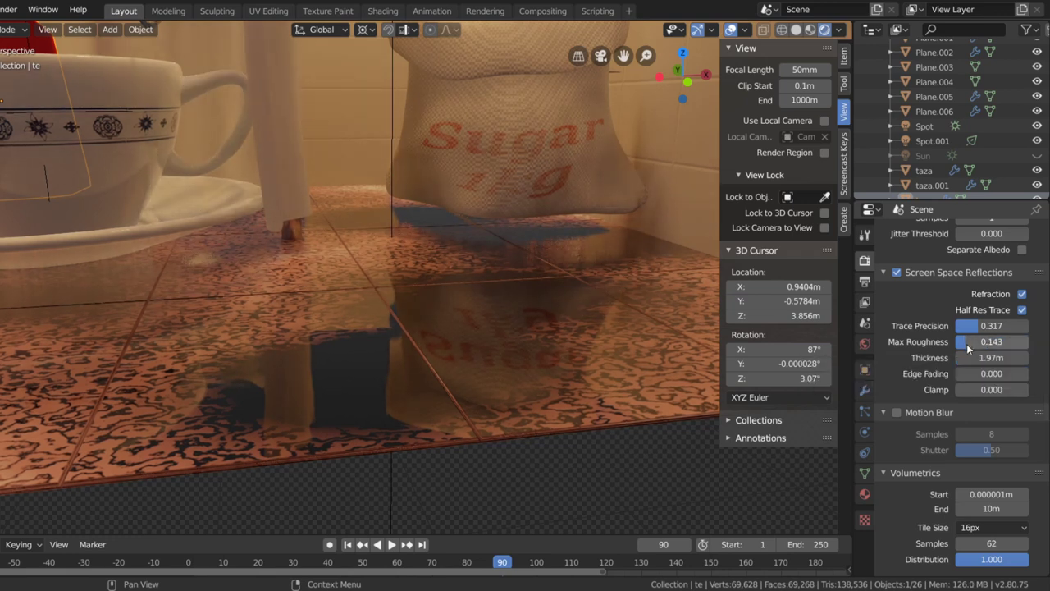
mouse_move(980, 358)
mouse_down()
mouse_move(965, 358)
mouse_move(996, 358)
mouse_up()
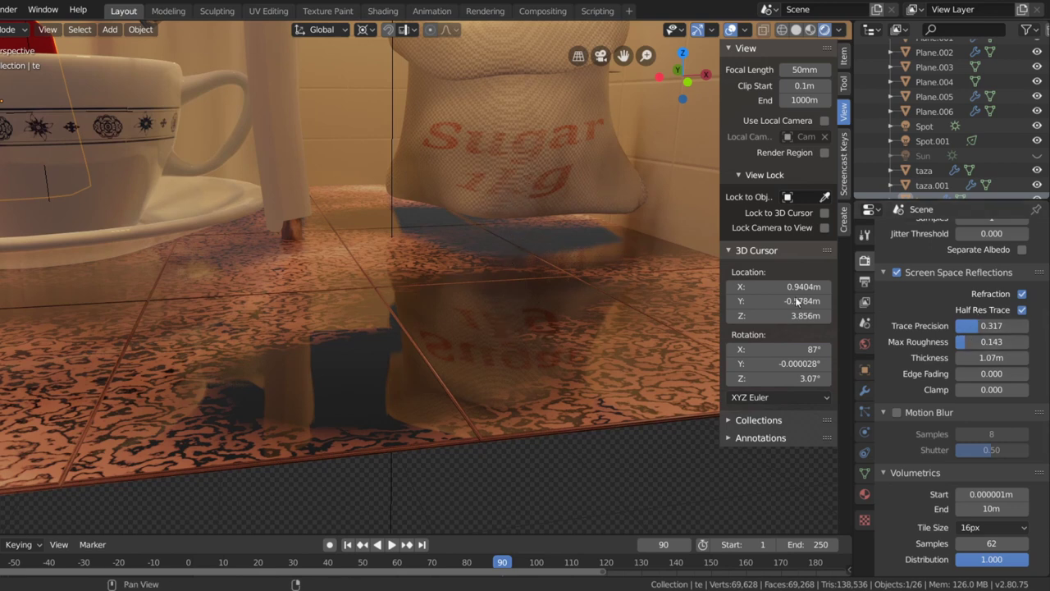
Vary SSR Thickness while orbiting the cup and floor, ending at 0.001m with Edge Fading 0.187
drag(972, 357, 1042, 357)
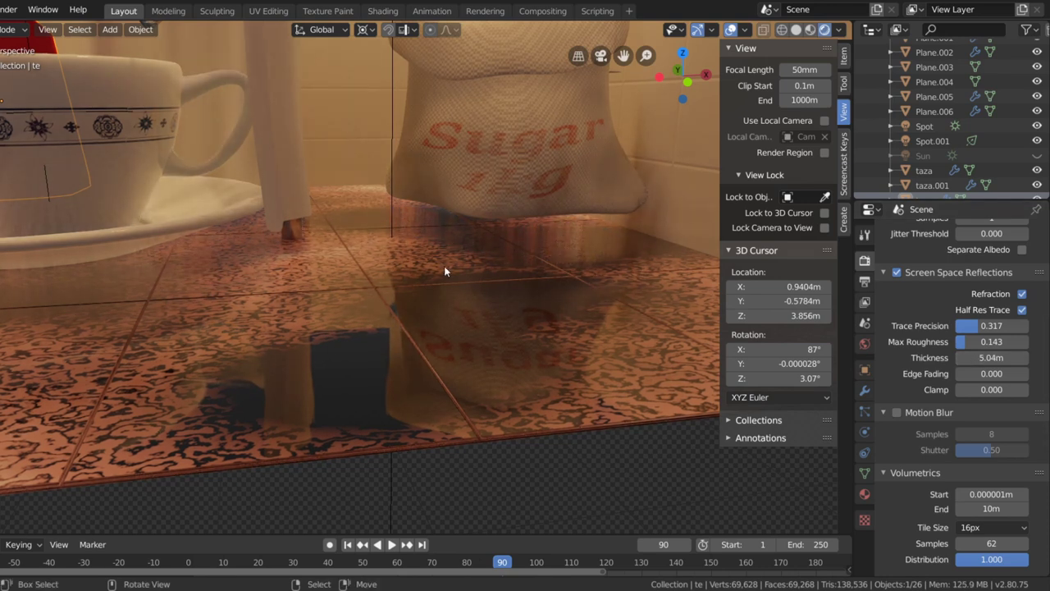
middle_drag(443, 271, 19, 347)
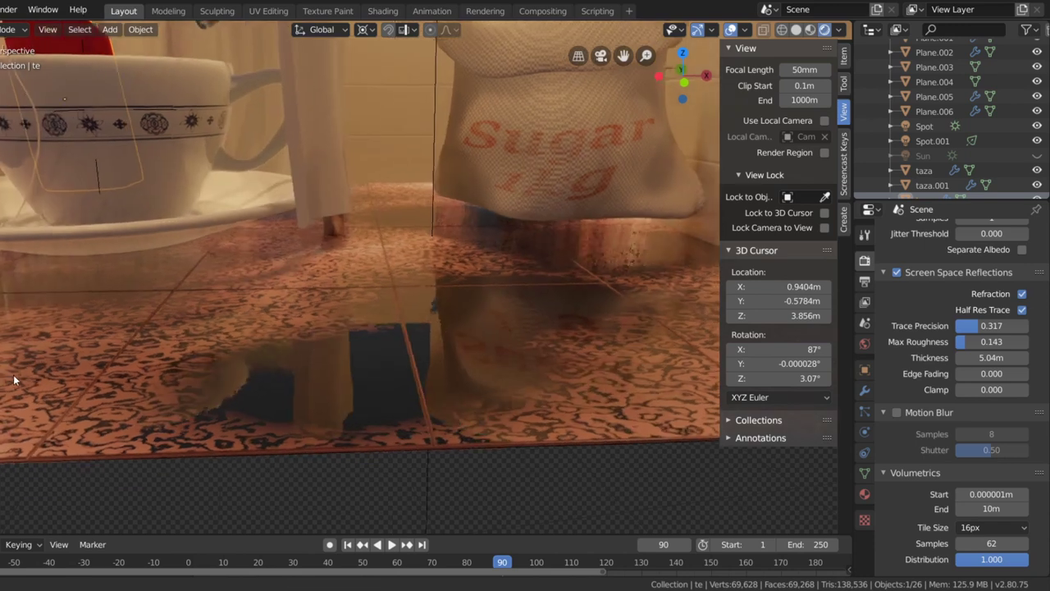
scroll(25, 337, up, 4)
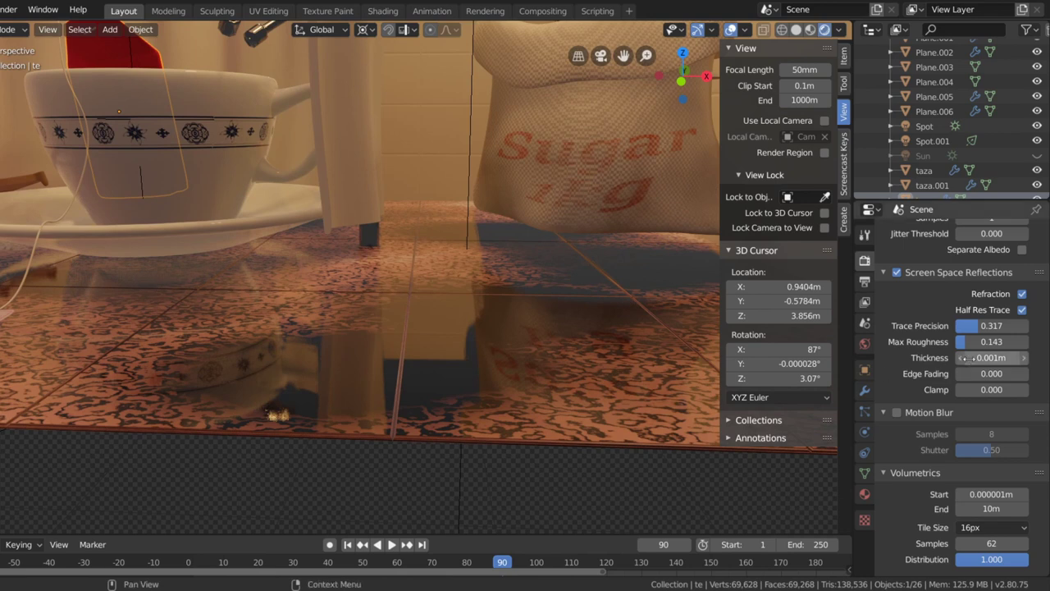
mouse_move(991, 358)
mouse_down()
mouse_move(1017, 358)
mouse_move(959, 358)
mouse_move(1013, 357)
mouse_up()
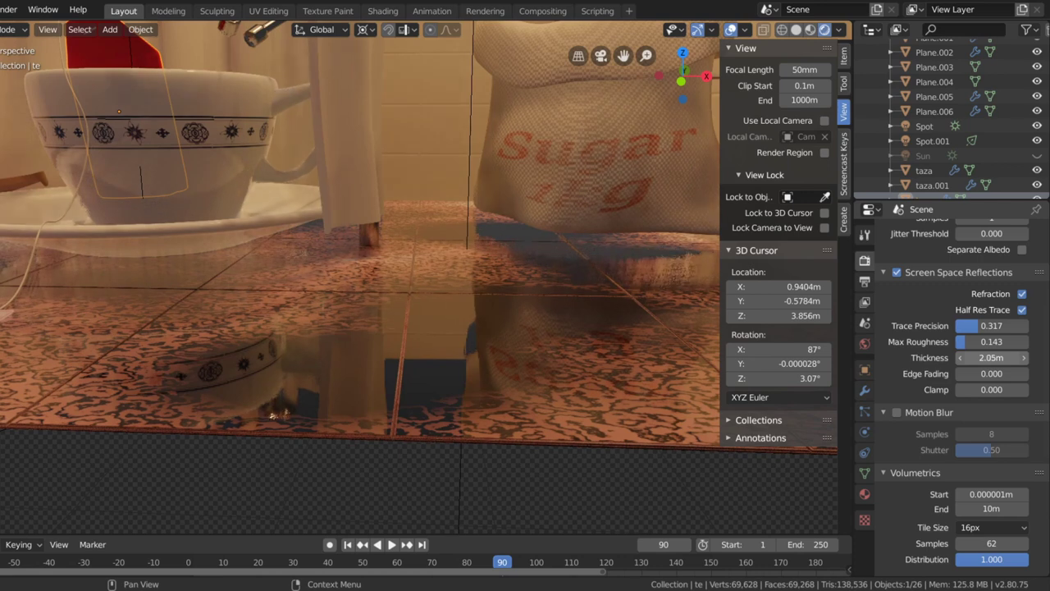
middle_drag(616, 238, 645, 258)
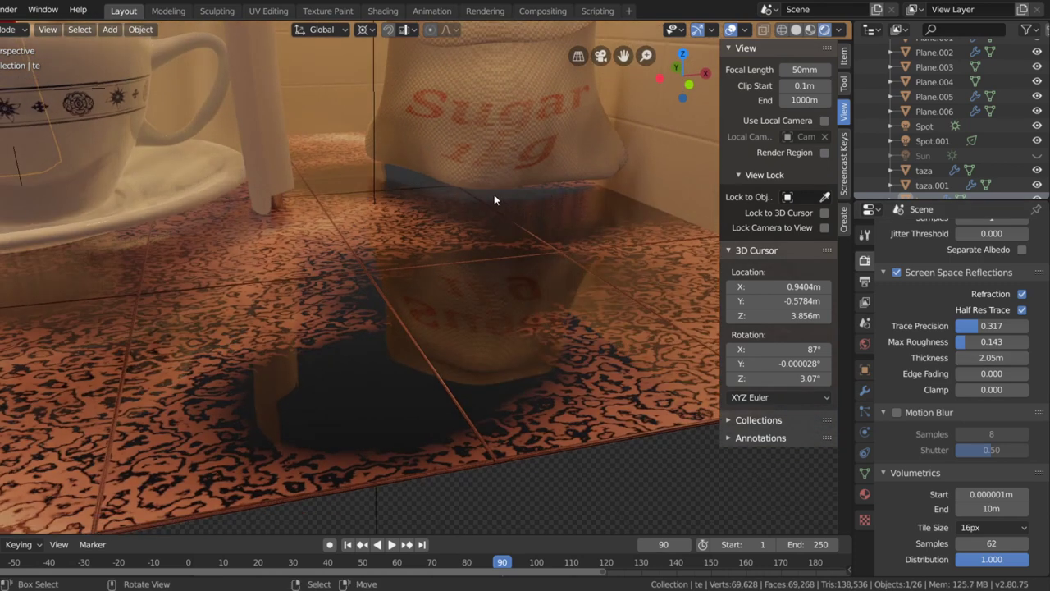
mouse_move(991, 357)
mouse_down()
mouse_move(1025, 357)
mouse_move(960, 357)
mouse_move(1009, 373)
mouse_move(983, 374)
mouse_up()
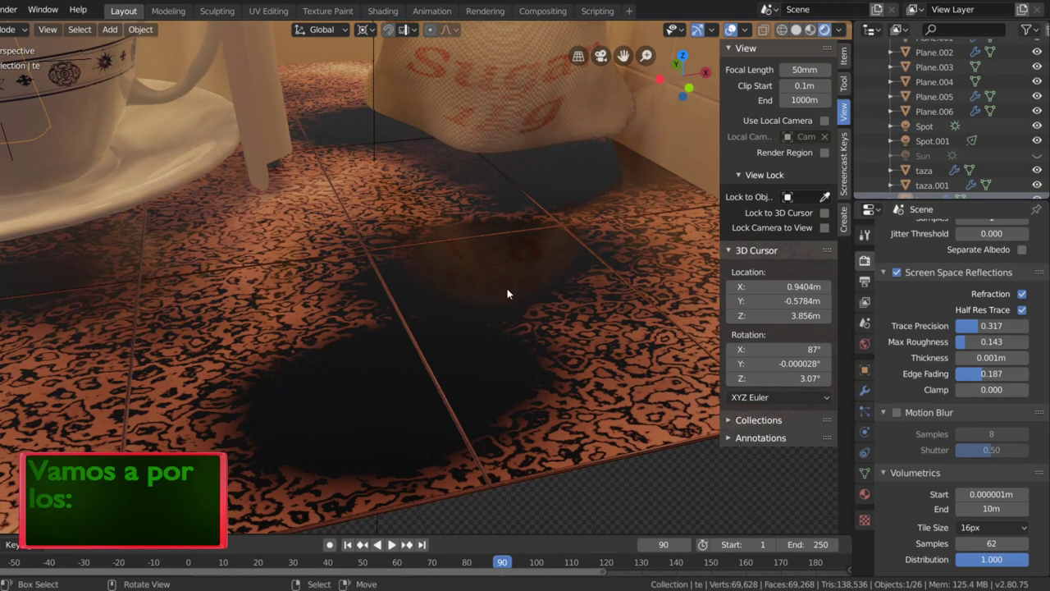
Lower SSR Edge Fading to about 0.1, raise Max Roughness to 0.325, and increase Clamp
middle_drag(508, 293, 496, 262)
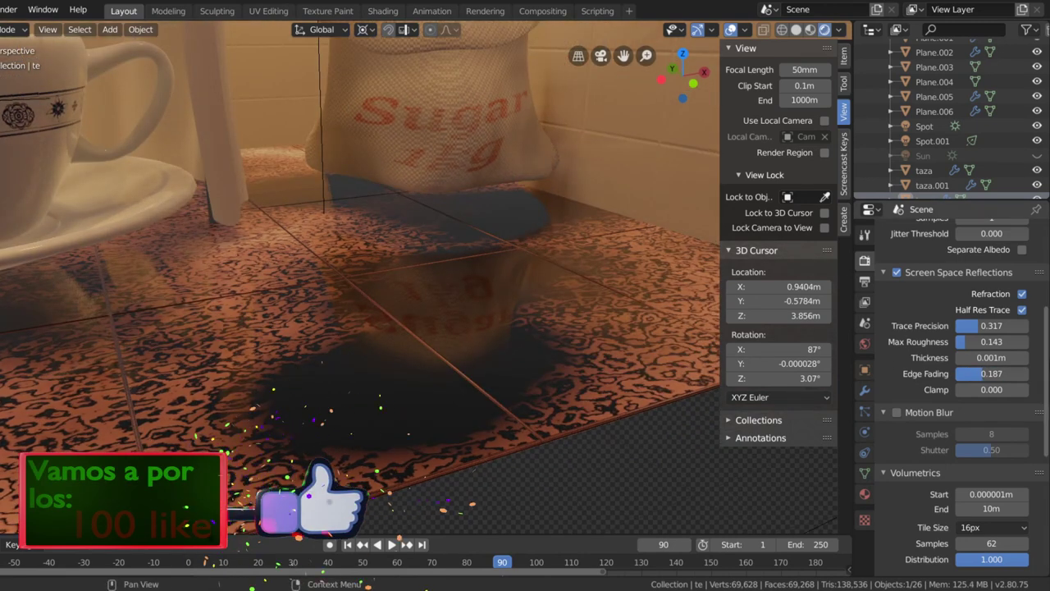
drag(991, 373, 960, 373)
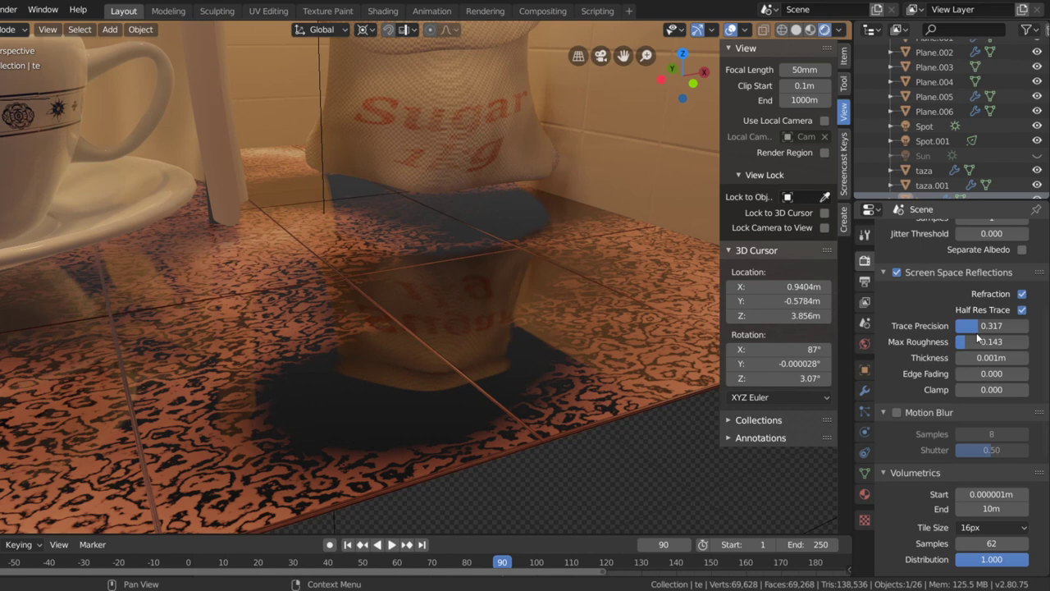
drag(977, 338, 979, 342)
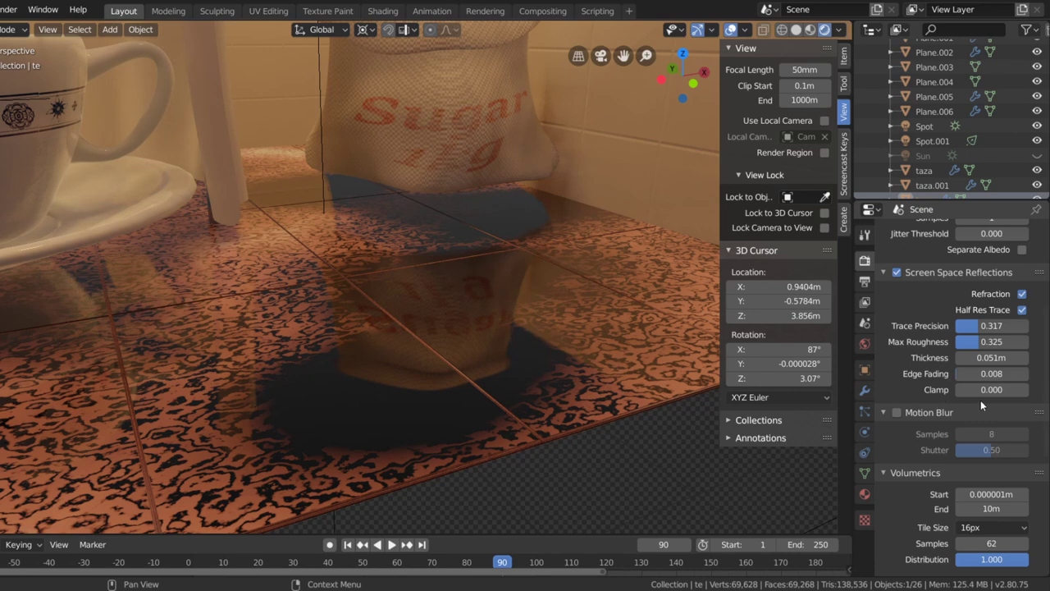
drag(977, 391, 972, 392)
Reset Clamp to 0, turn off Screen Space Reflections, and enable Motion Blur
click(974, 393)
text(0)
key(Return)
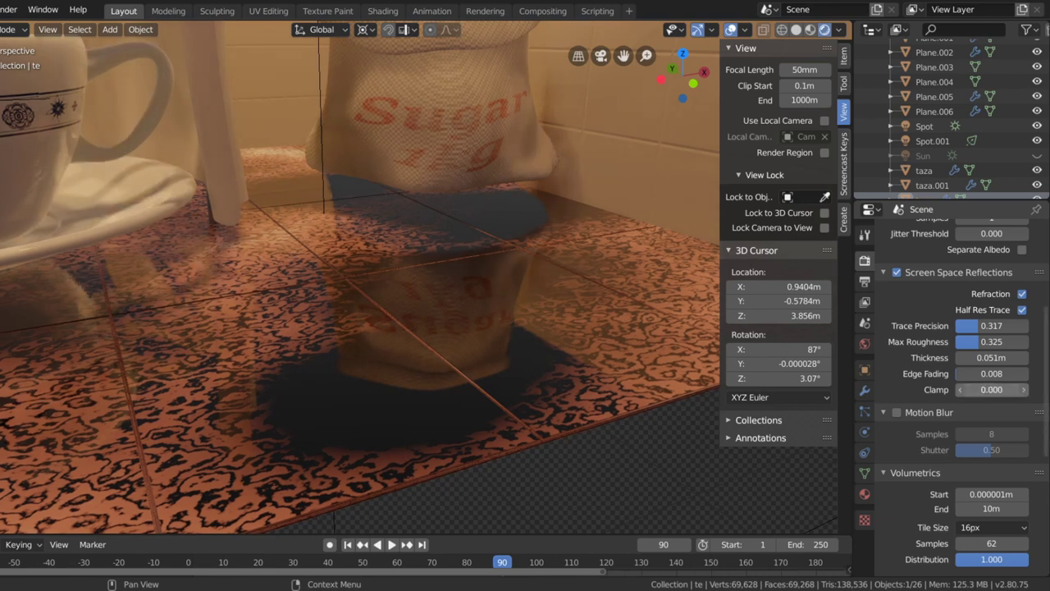
click(896, 271)
click(896, 265)
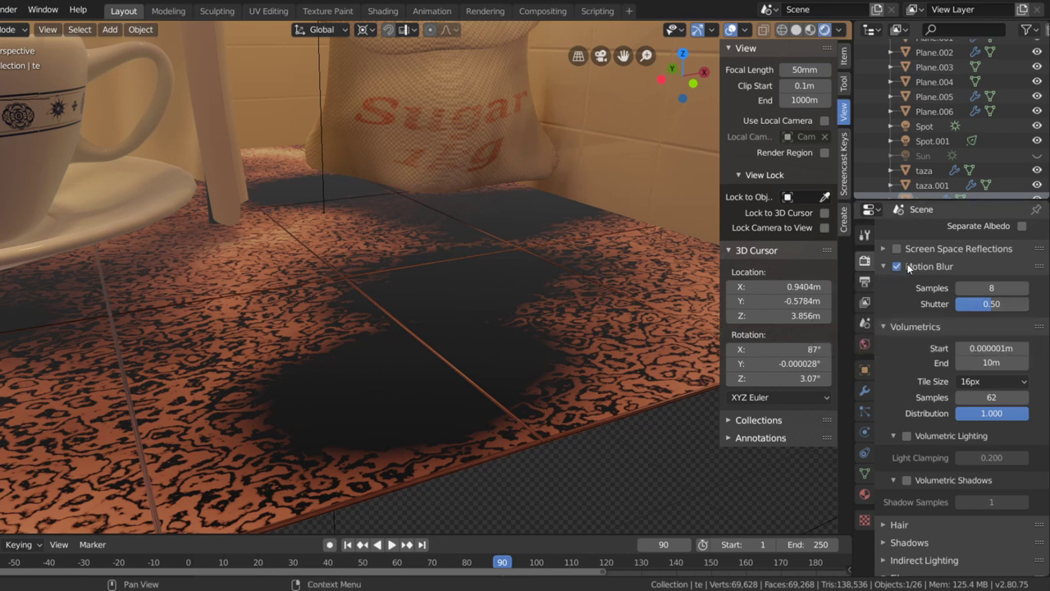
Drag the Motion Blur Shutter value down from 0.50
drag(991, 303, 969, 308)
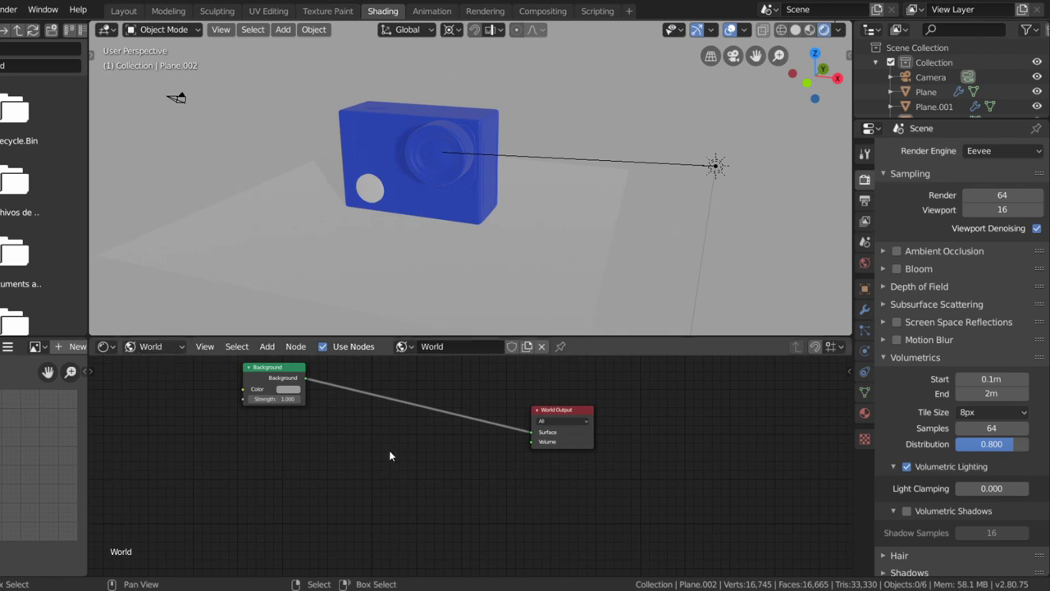
Add a Principled Volume node below the Background and wire it into World Output's Volume
key(shift+a)
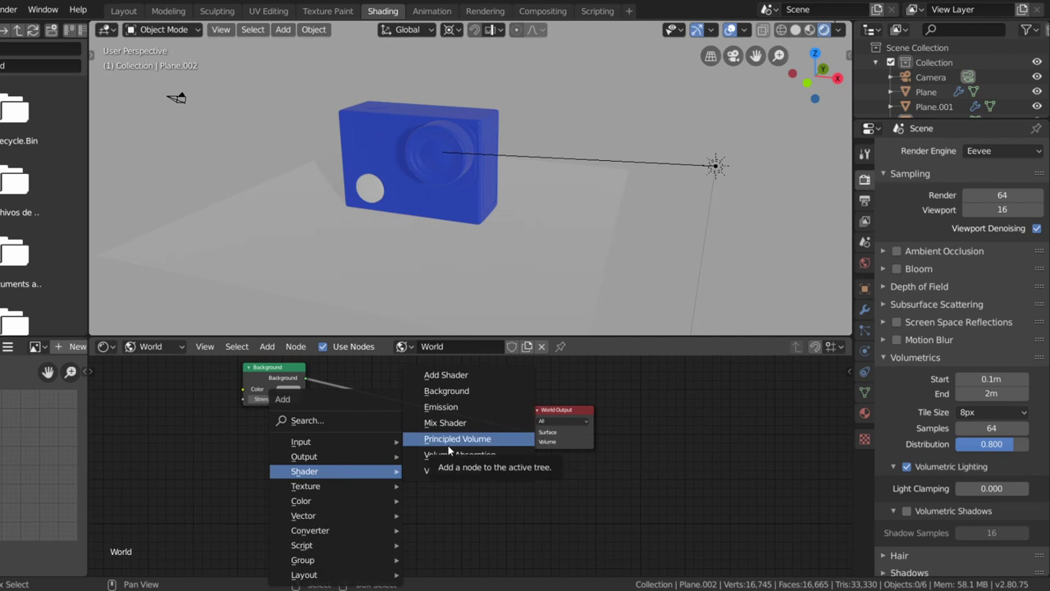
click(449, 450)
click(297, 458)
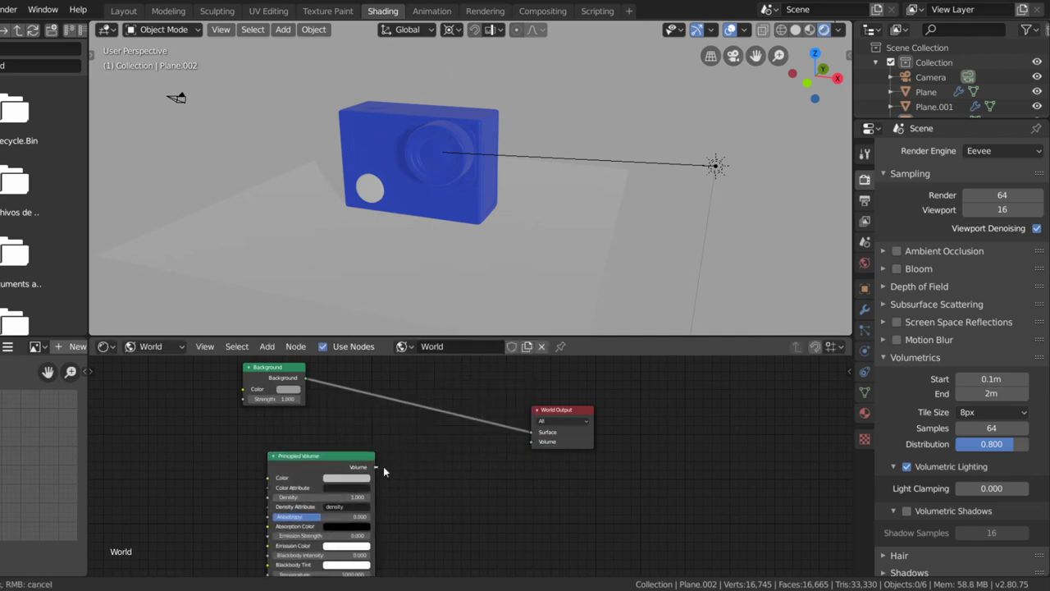
drag(377, 467, 538, 441)
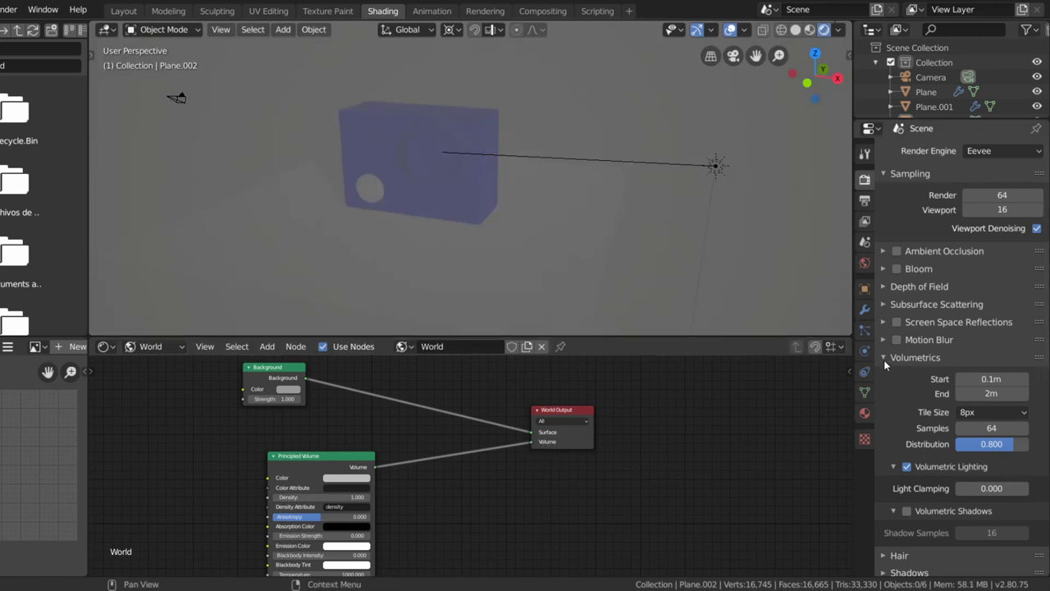
scroll(912, 376, down, 1)
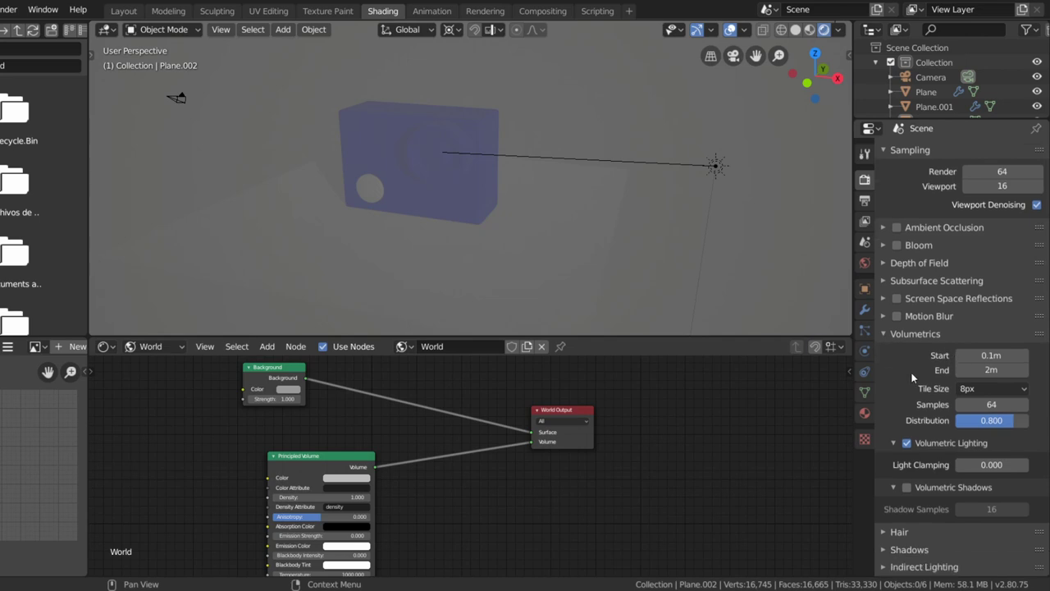
Try different volumetrics start distances, first 1 and then about 1.7 m
click(995, 355)
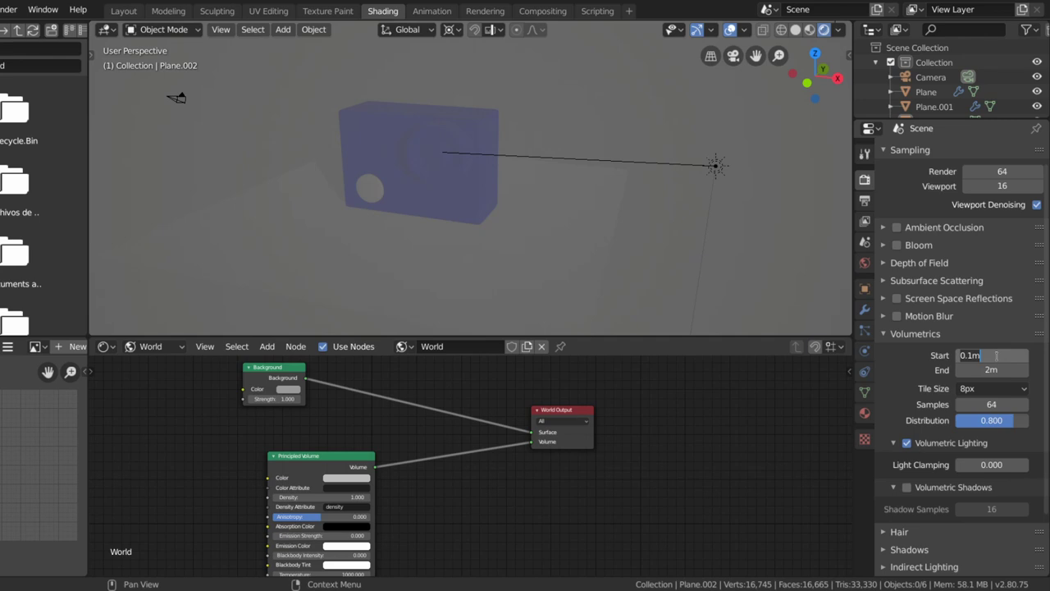
text(1)
key(Return)
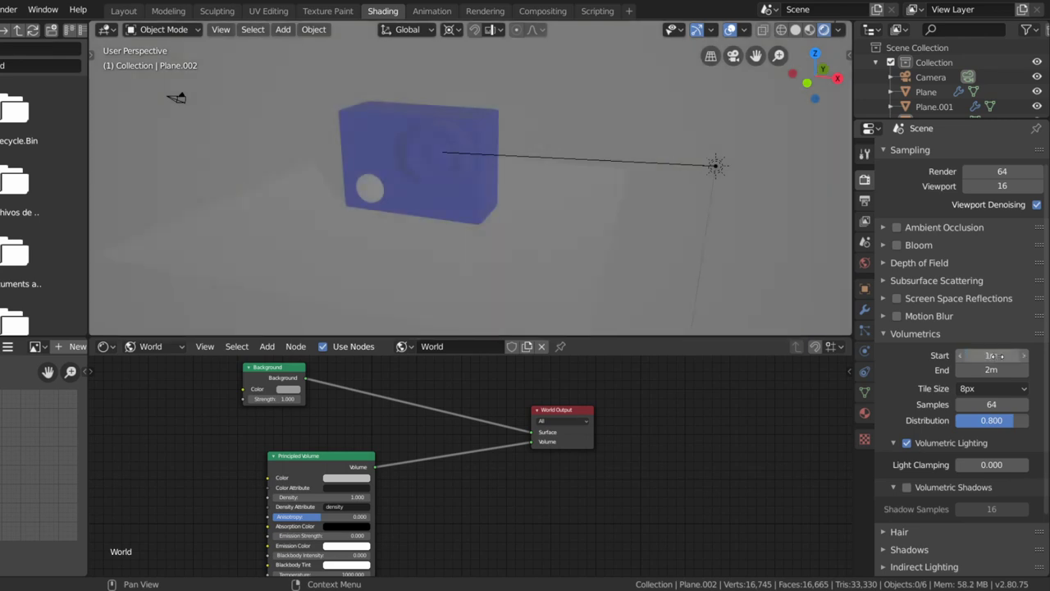
drag(997, 355, 997, 355)
middle_drag(597, 172, 259, 205)
Align the scene camera to the current viewport view
key(KP_0)
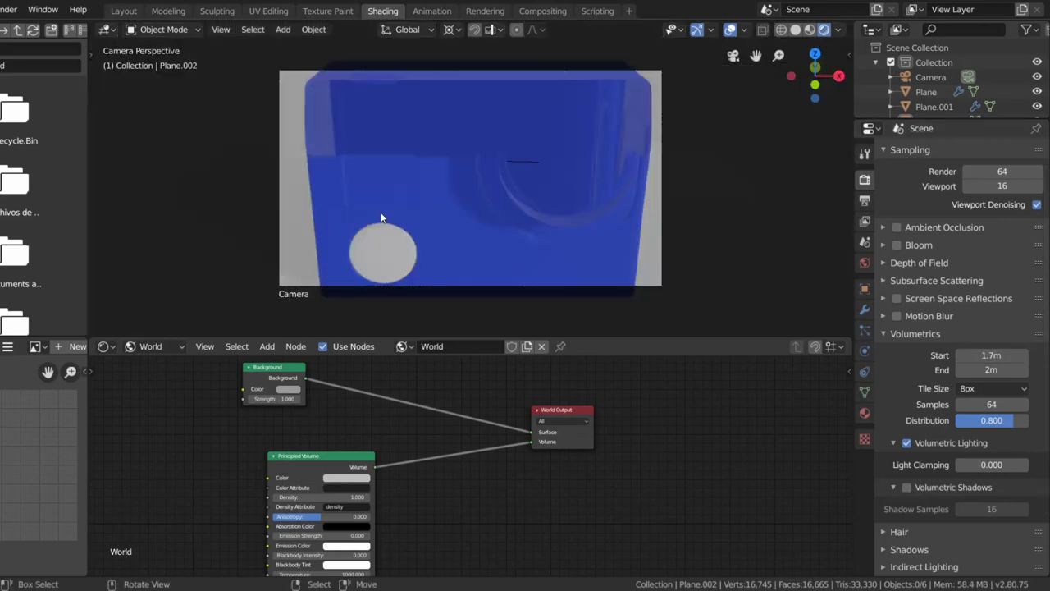
scroll(380, 217, down, 2)
key(KP_0)
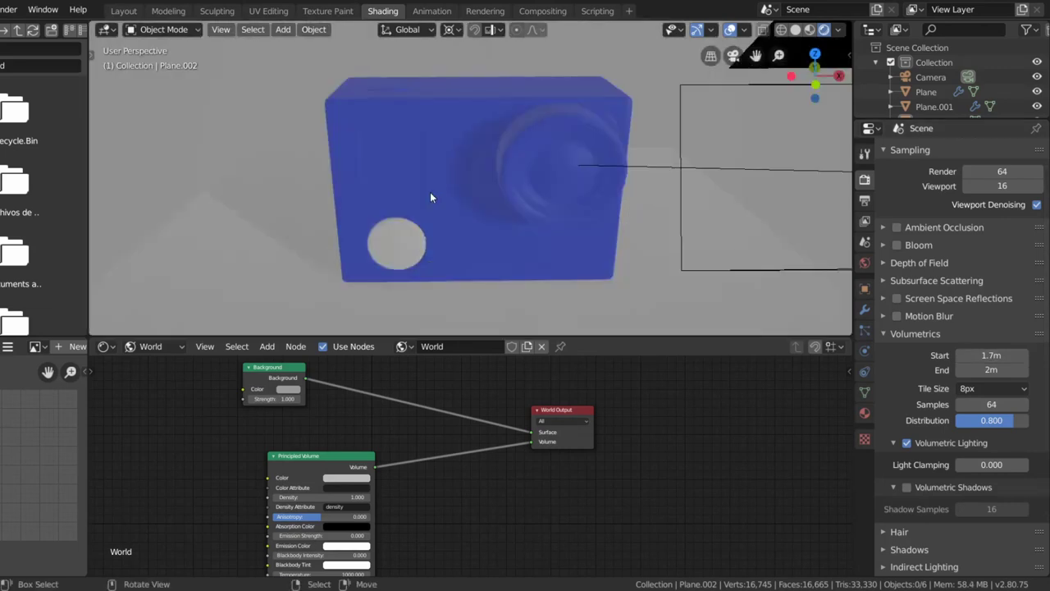
scroll(430, 192, down, 3)
key(ctrl+alt+KP_0)
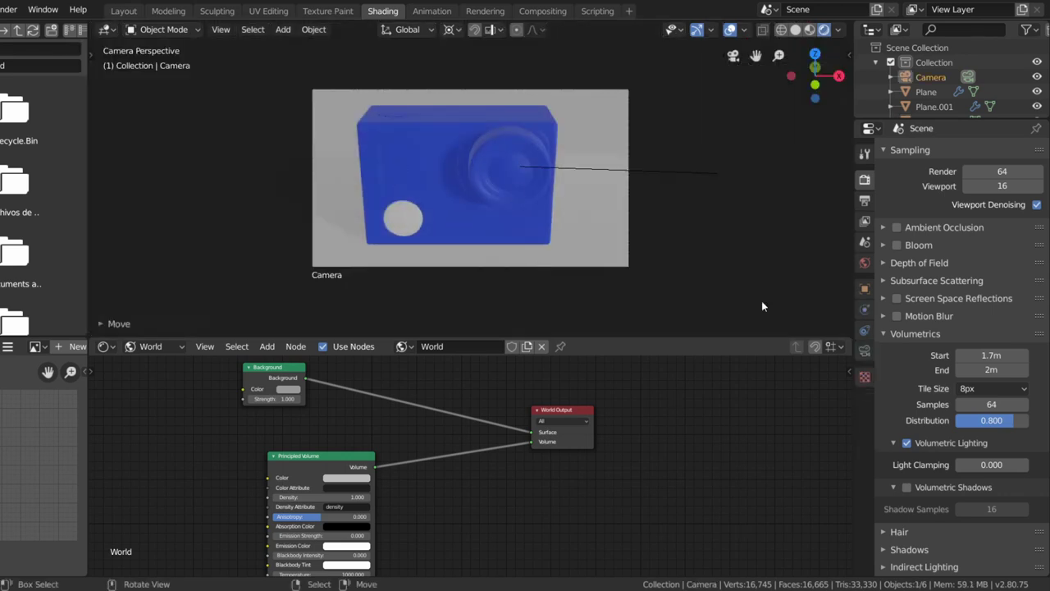
Set the volumetrics start to 0.000001 and adjust the end distance to thin the fog
mouse_move(991, 355)
mouse_down()
mouse_move(1034, 356)
mouse_move(985, 355)
mouse_up()
click(985, 355)
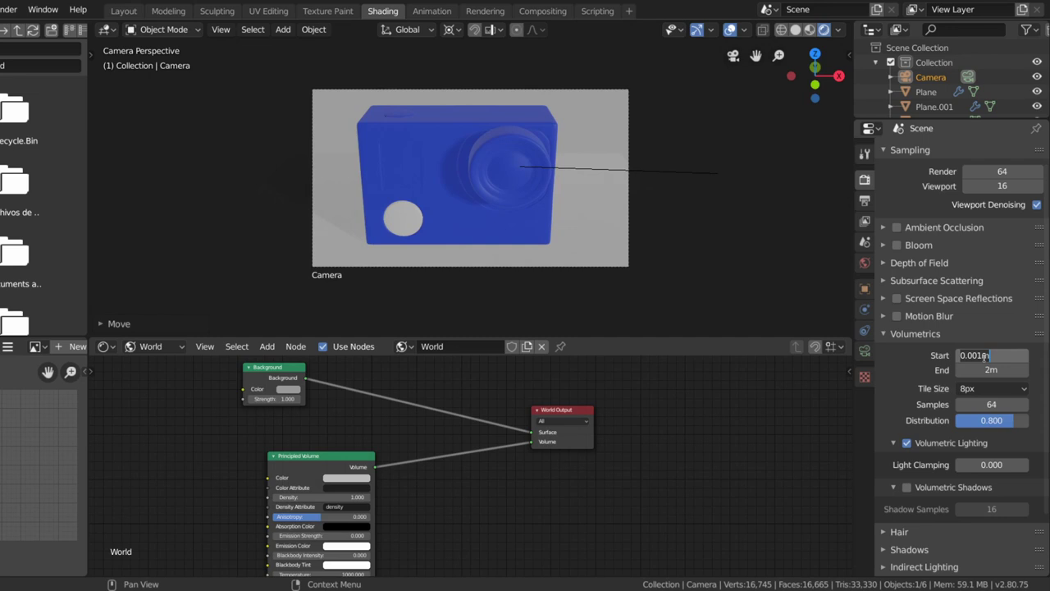
text(0.000001)
key(Return)
mouse_move(991, 370)
mouse_down()
mouse_move(1009, 370)
mouse_move(972, 370)
mouse_move(1003, 370)
mouse_up()
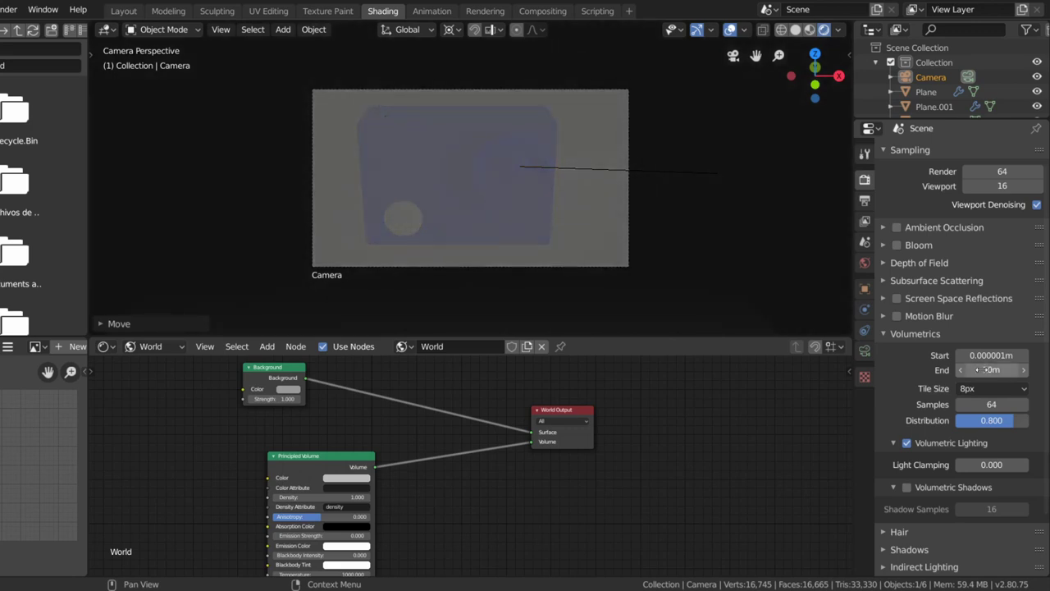
drag(978, 370, 1003, 370)
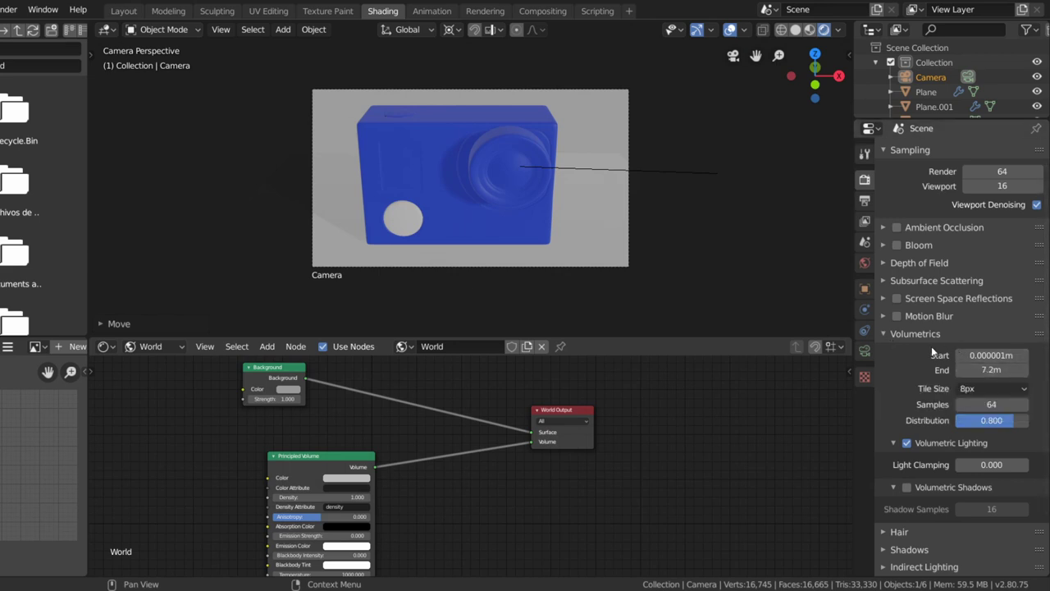
Set the volumetrics end to 7.4 m and the start to 7 m
drag(1007, 370, 1017, 370)
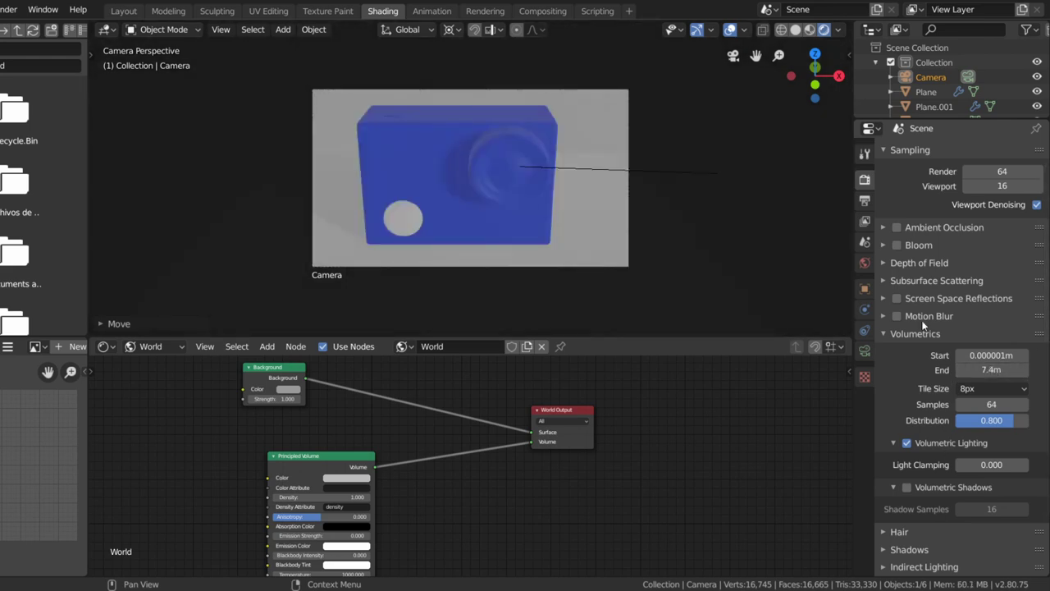
click(990, 355)
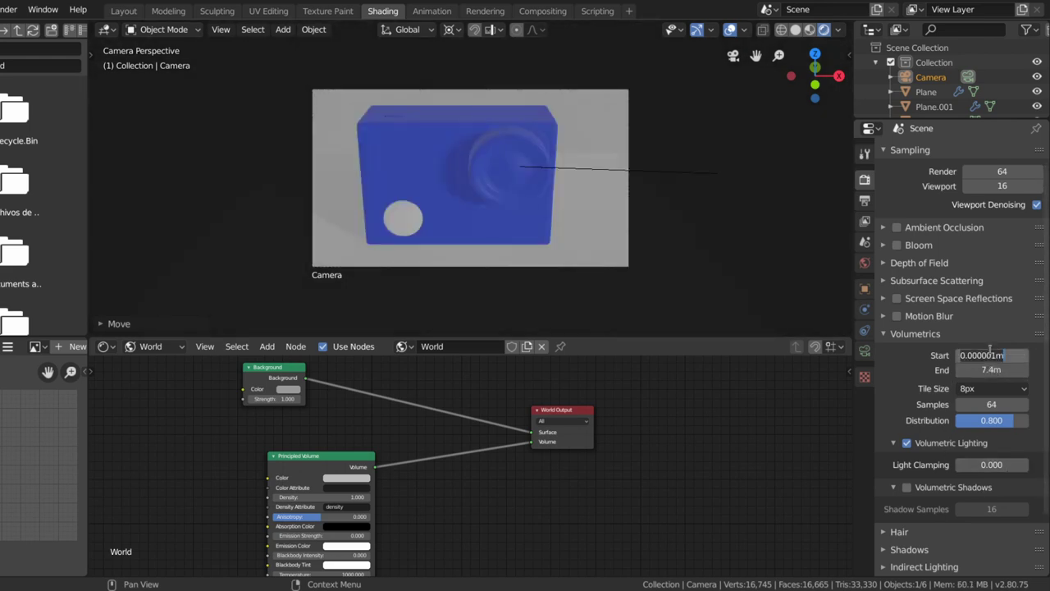
text(7)
key(Return)
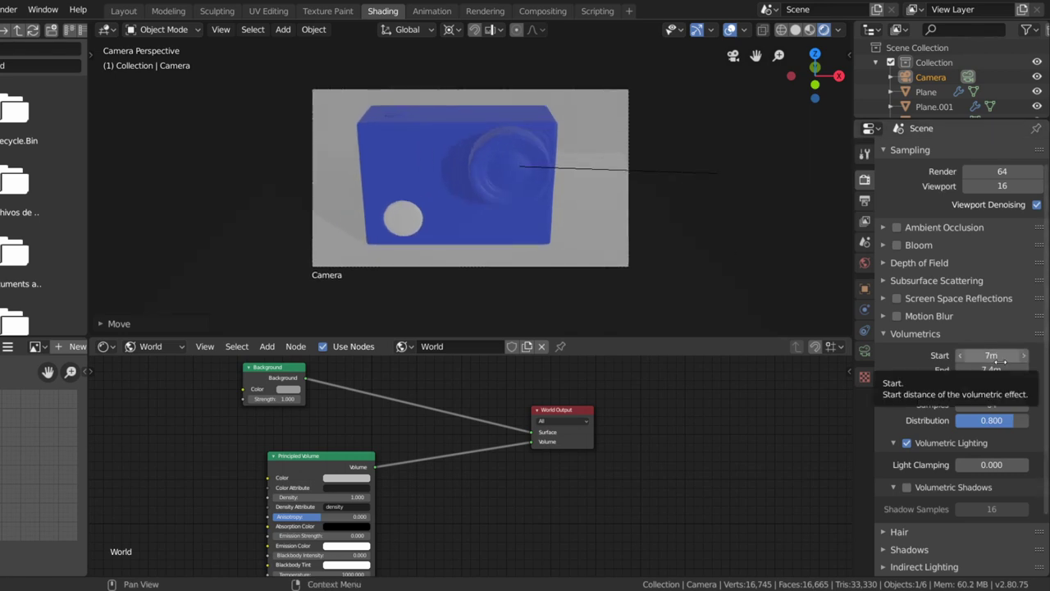
click(971, 404)
Review the volumetric tile size choices and the samples count without changing them
click(973, 390)
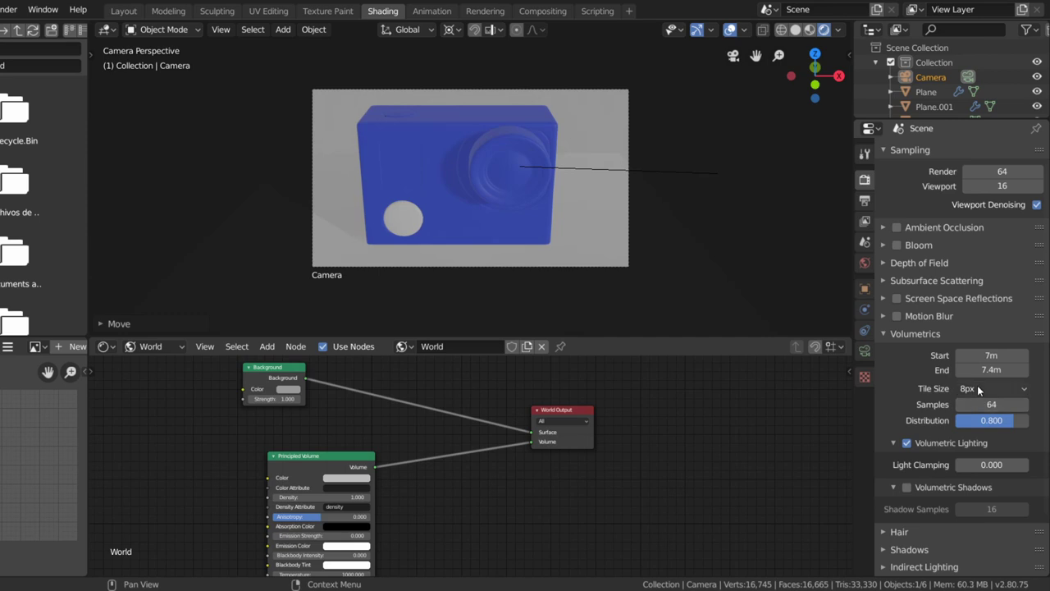
click(978, 389)
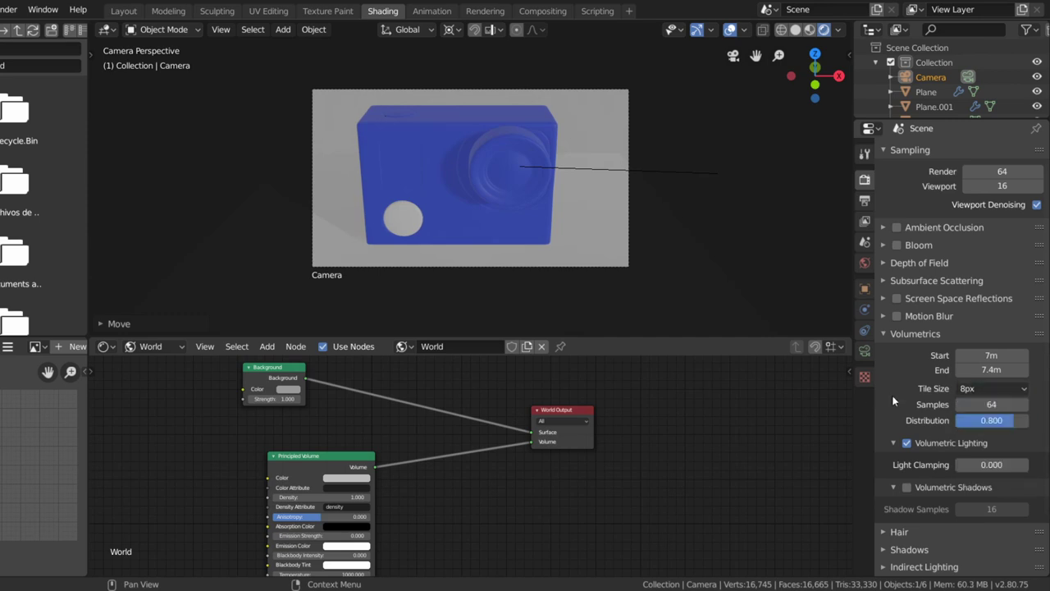
click(973, 389)
click(976, 404)
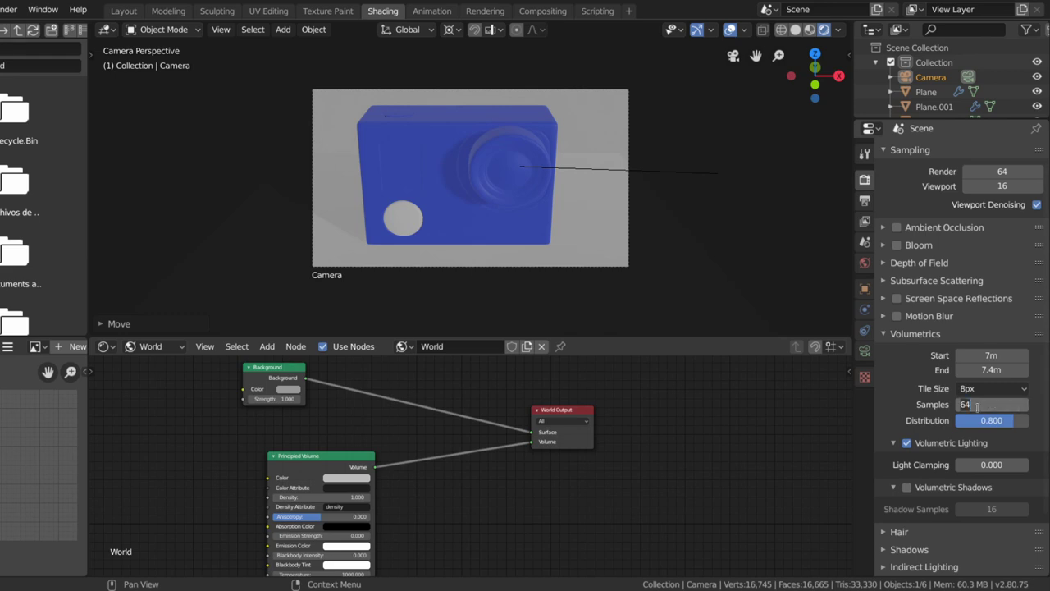
Set the volumetric distribution to about 0.524
drag(976, 420, 1032, 424)
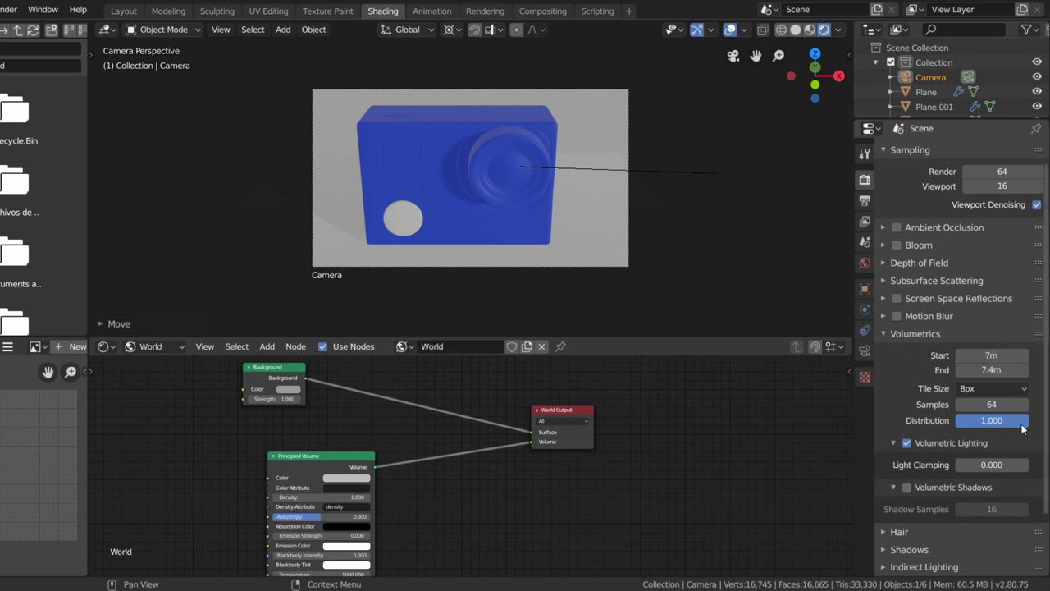
drag(1023, 427, 993, 424)
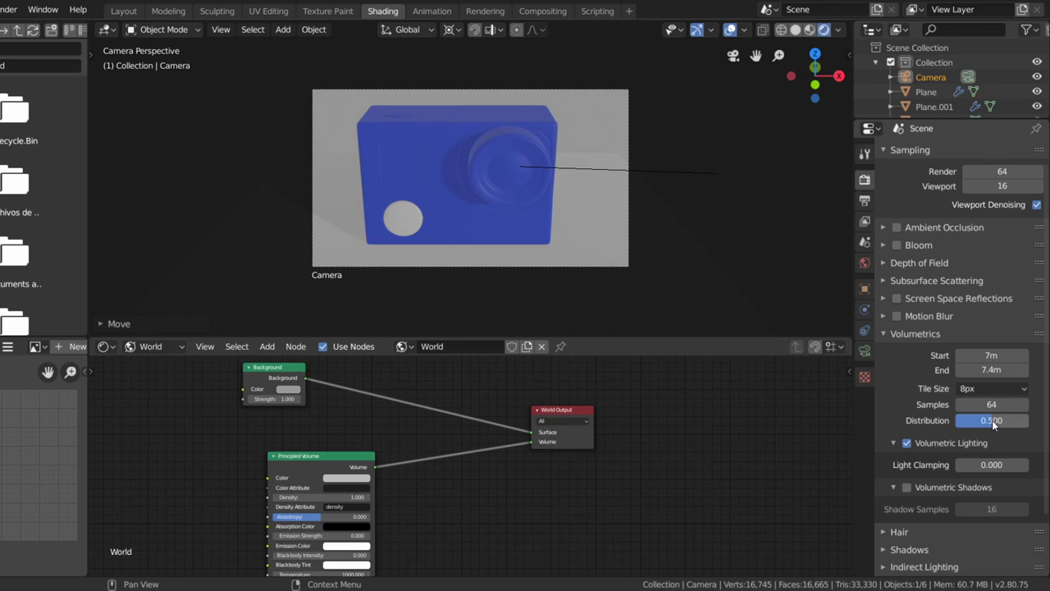
drag(993, 424, 995, 424)
scroll(952, 425, down, 2)
scroll(920, 427, down, 1)
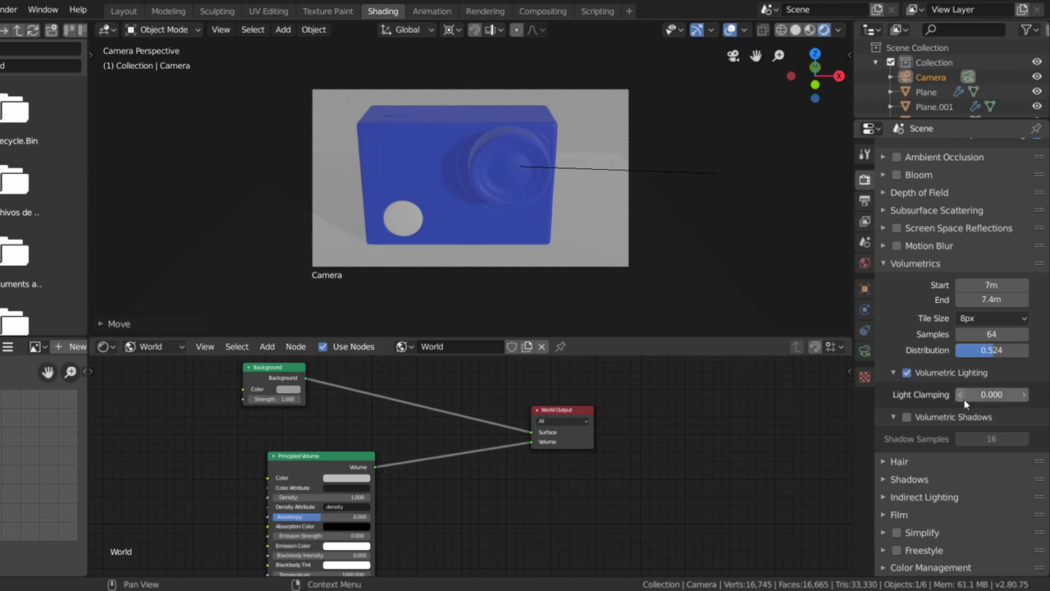
Raise light clamping to about 1.9, enable volumetric shadows, and collapse the panel
drag(963, 395, 991, 394)
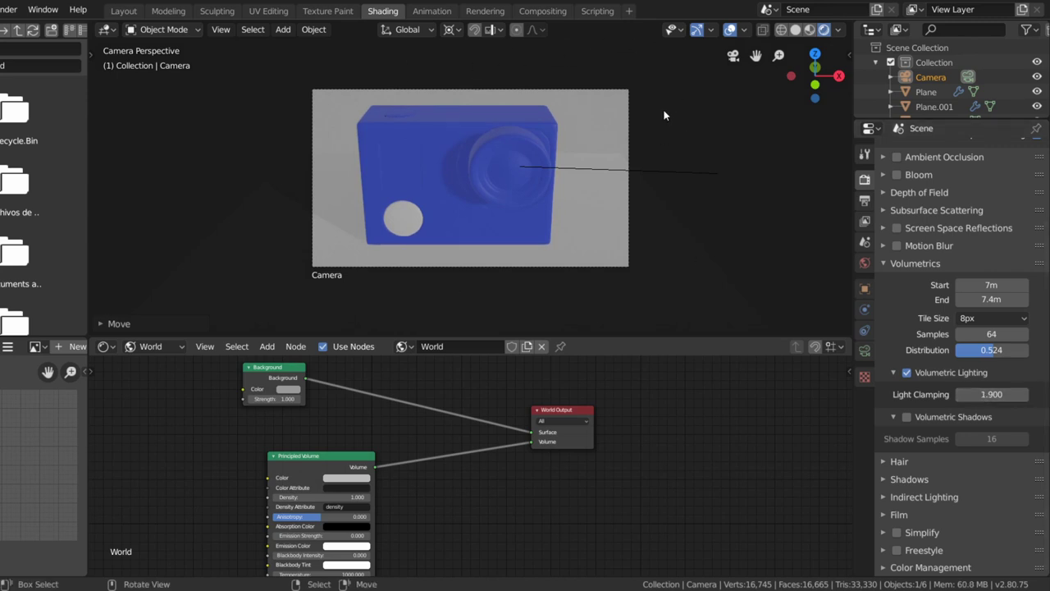
click(906, 417)
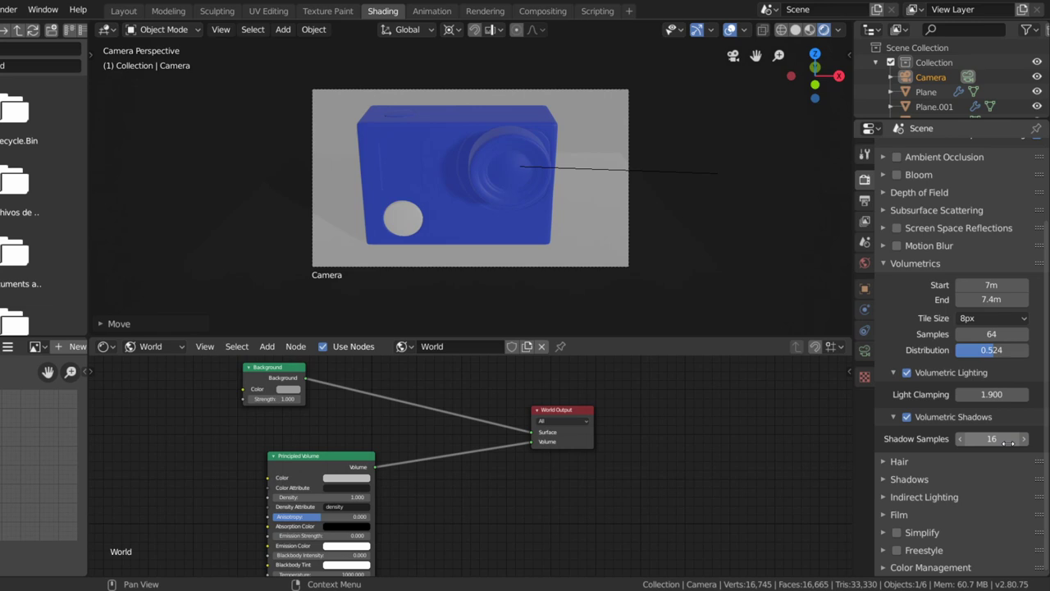
click(906, 263)
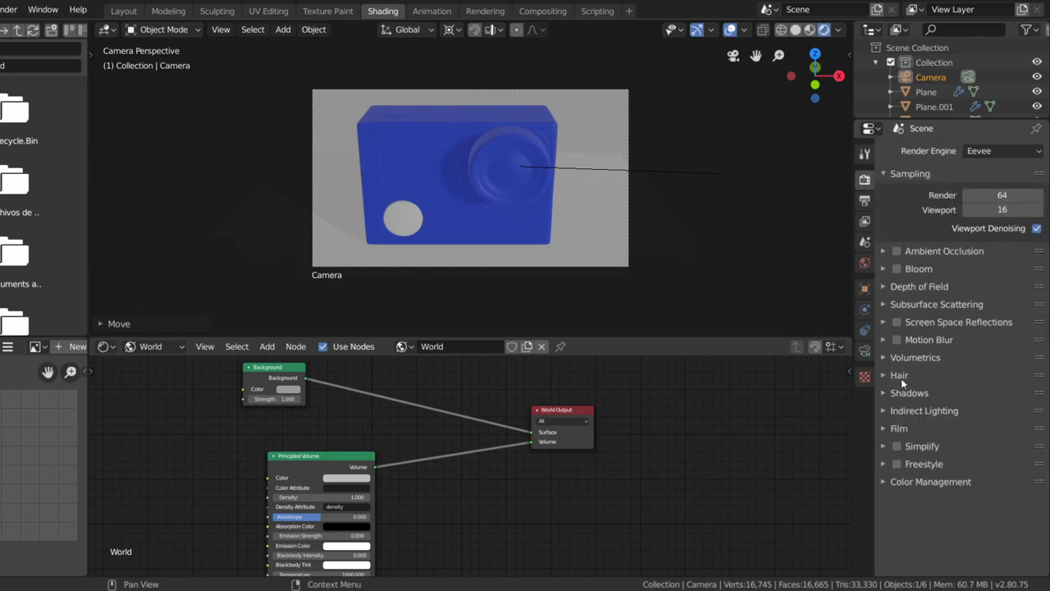
In the Shadows panel, try the VSM method, then return to ESM
click(887, 393)
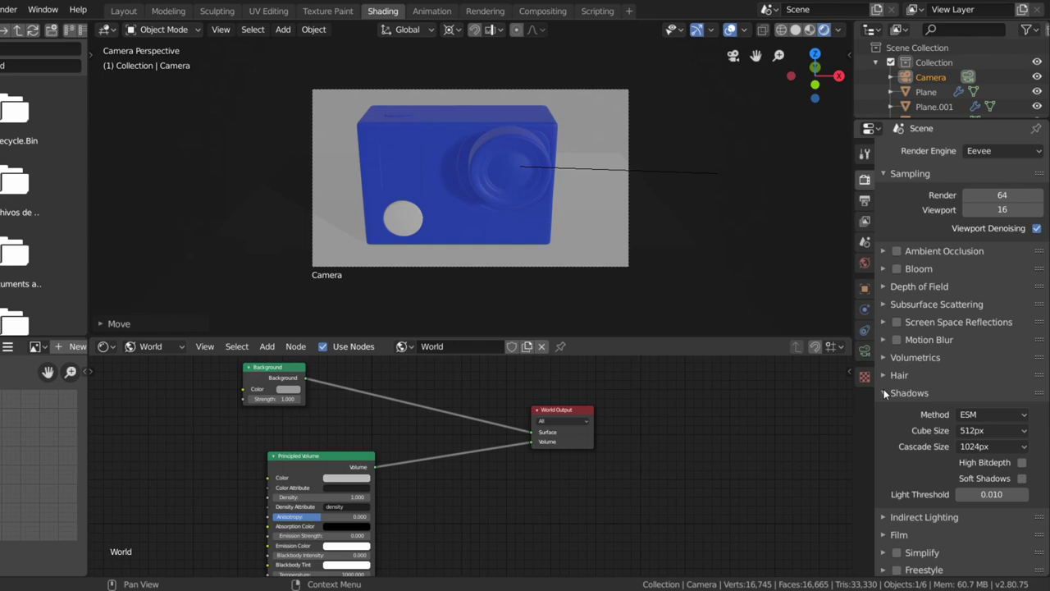
mouse_move(427, 228)
middle_down()
mouse_move(497, 139)
mouse_move(444, 133)
mouse_move(551, 144)
mouse_move(544, 150)
middle_up()
scroll(444, 135, up, 3)
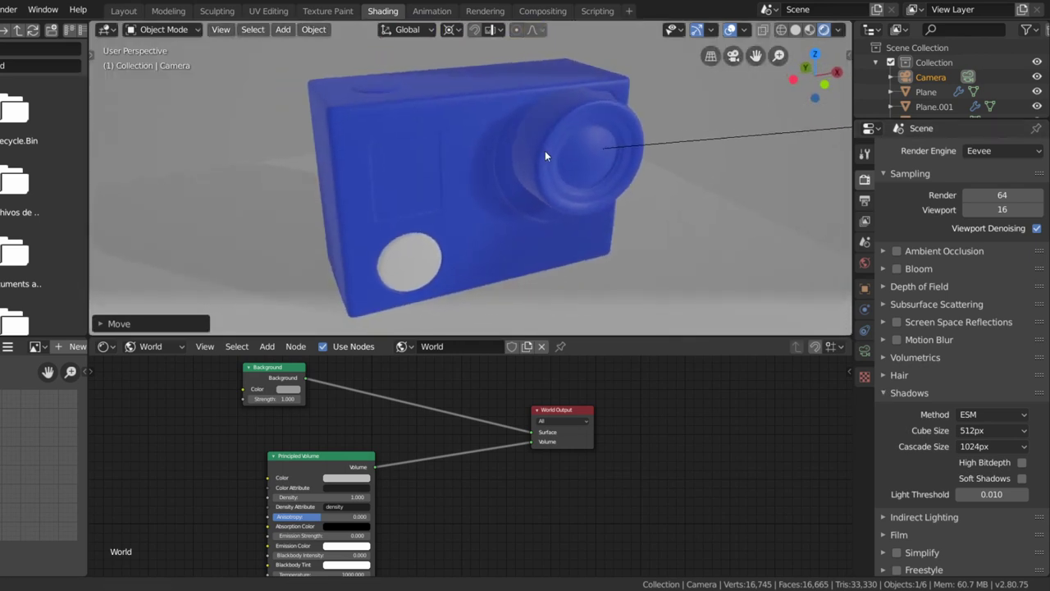
click(976, 415)
click(974, 448)
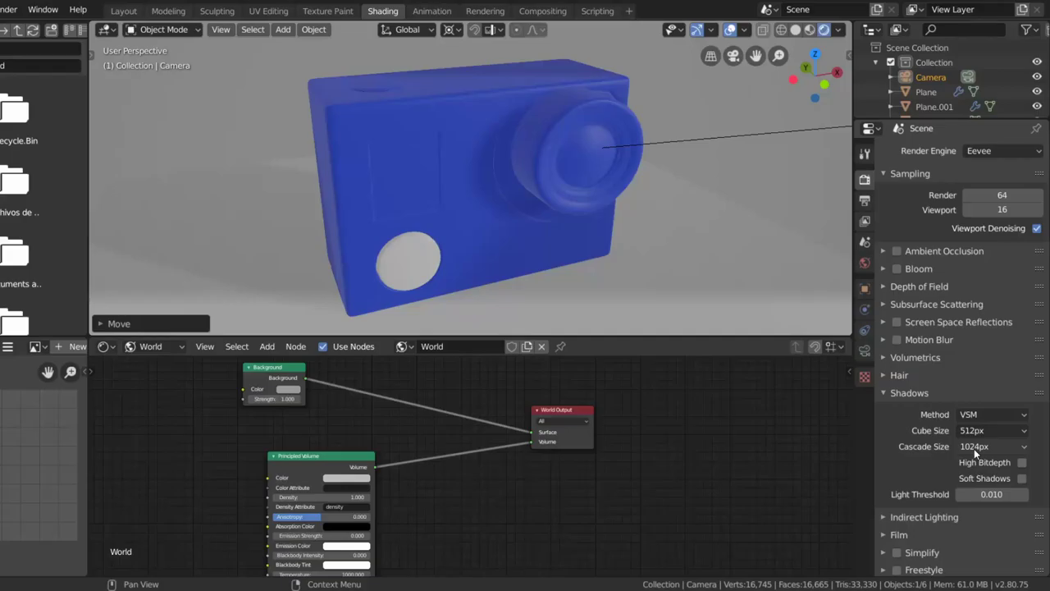
mouse_move(481, 59)
middle_down()
mouse_move(499, 152)
mouse_move(469, 119)
mouse_move(465, 80)
mouse_move(506, 45)
mouse_move(495, 60)
mouse_move(740, 269)
middle_up()
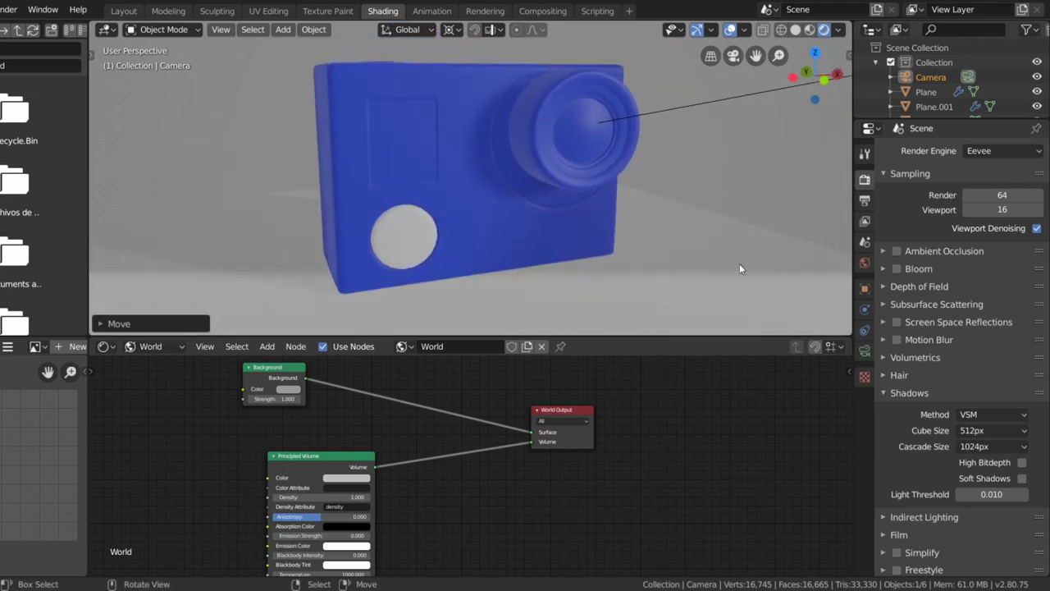
click(975, 414)
click(974, 431)
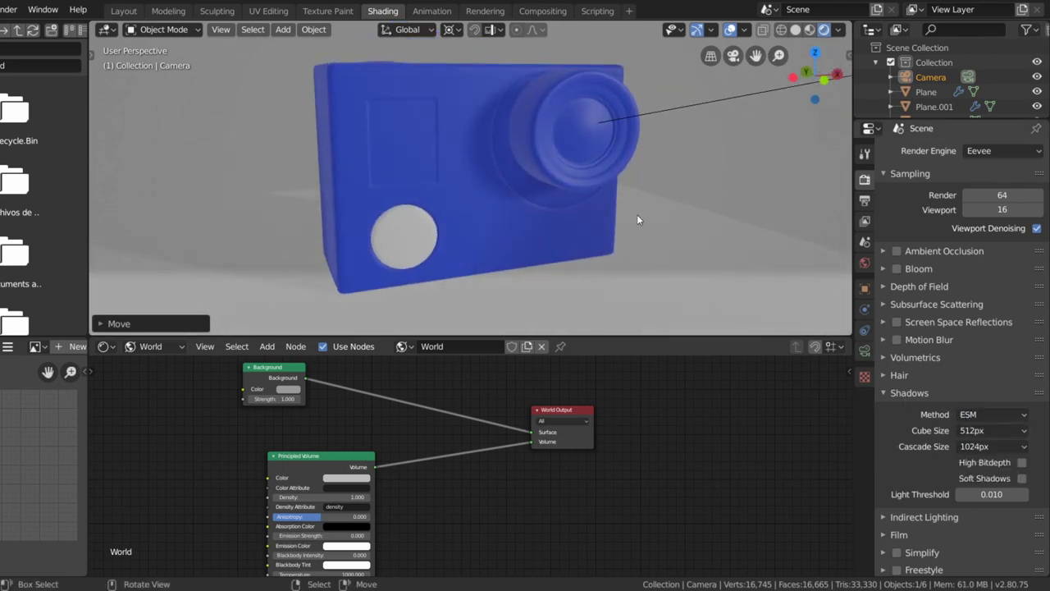
mouse_move(637, 215)
middle_down()
mouse_move(598, 202)
mouse_move(653, 217)
mouse_move(607, 231)
mouse_move(538, 186)
mouse_move(586, 169)
mouse_move(528, 183)
mouse_move(615, 229)
middle_up()
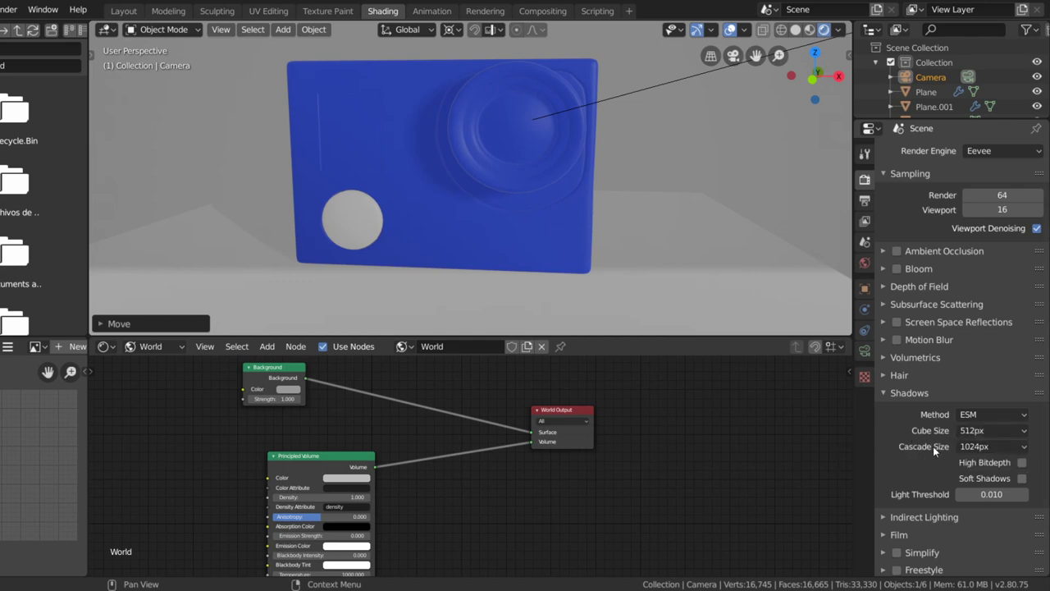
Check the cascade and cube size options, keeping 1024px and 512px
click(980, 448)
click(980, 448)
click(975, 433)
click(974, 432)
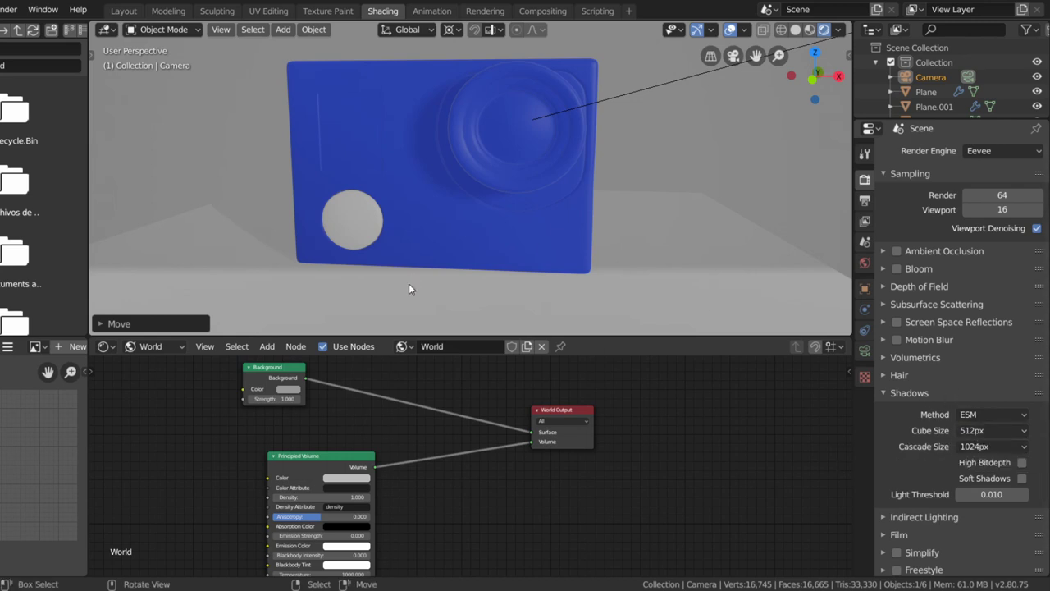
mouse_move(621, 263)
middle_down()
mouse_move(595, 241)
mouse_move(568, 261)
middle_up()
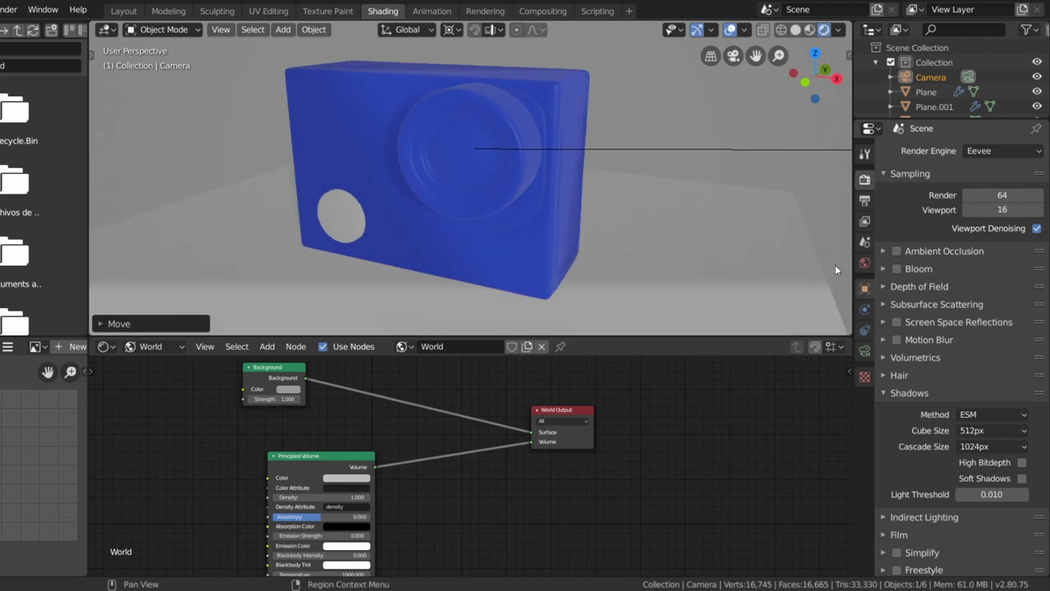
Enable High Bitdepth and Soft Shadows and raise the light threshold to 0.085
click(1022, 462)
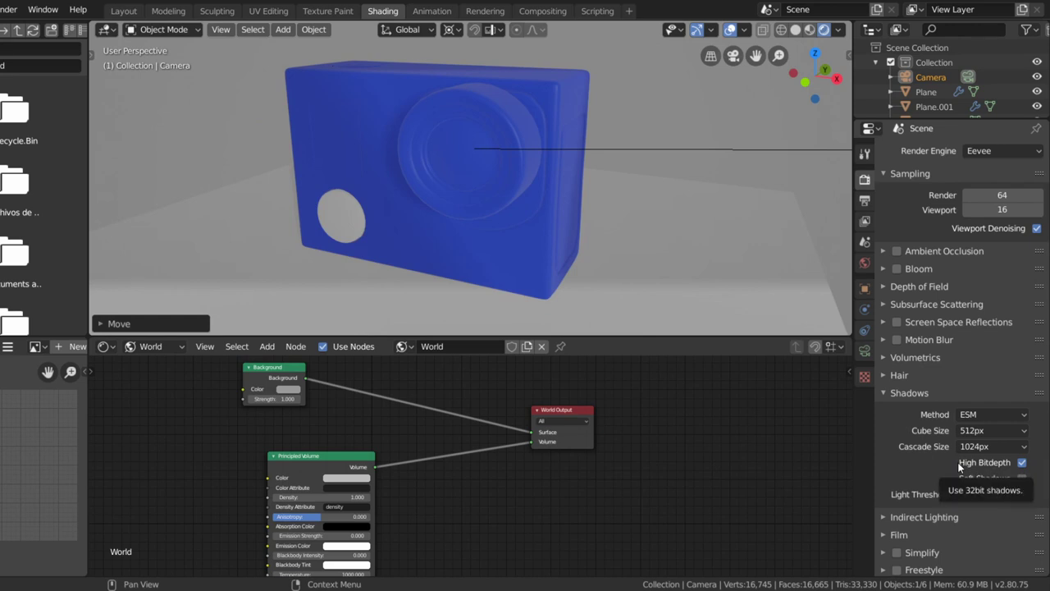
click(1022, 478)
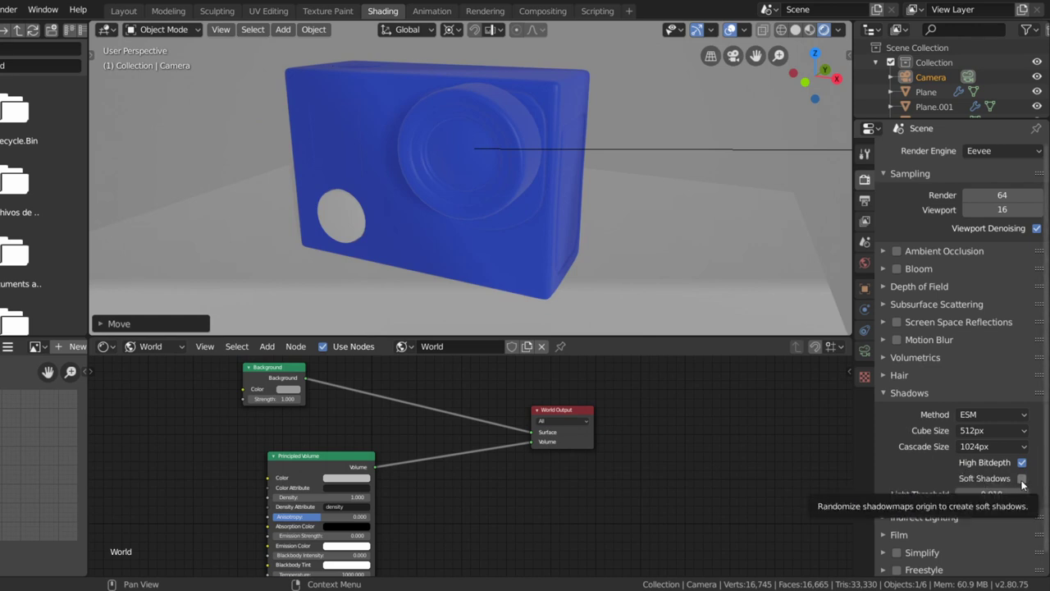
scroll(943, 459, down, 1)
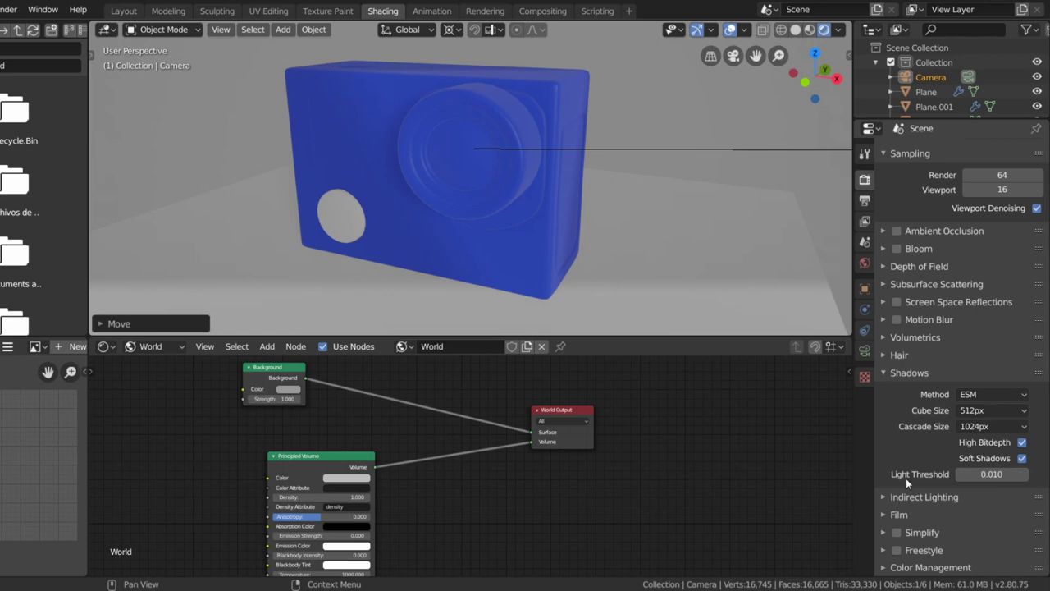
drag(995, 476, 1018, 476)
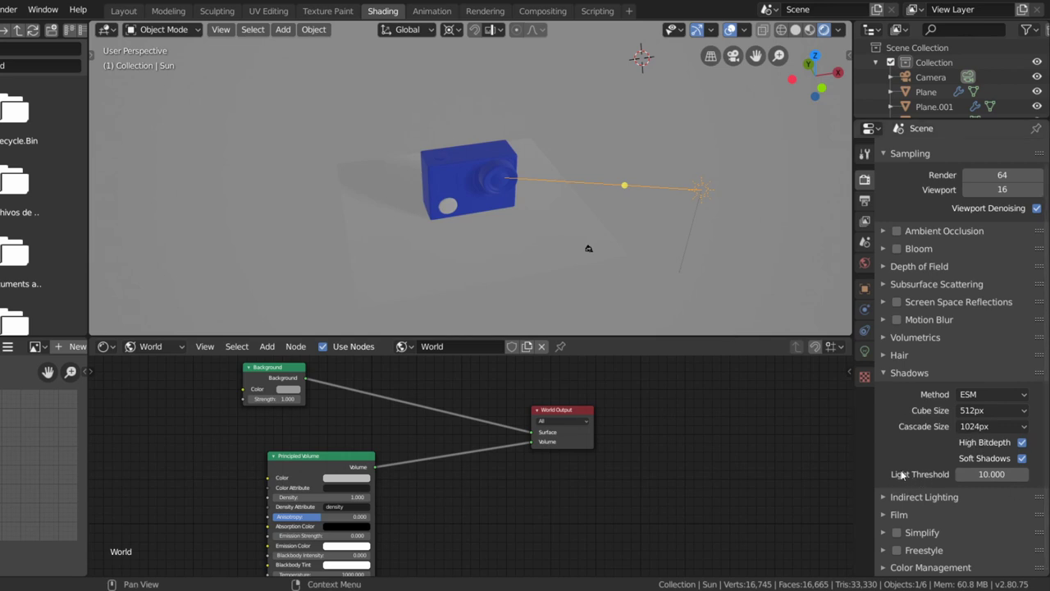
mouse_move(985, 458)
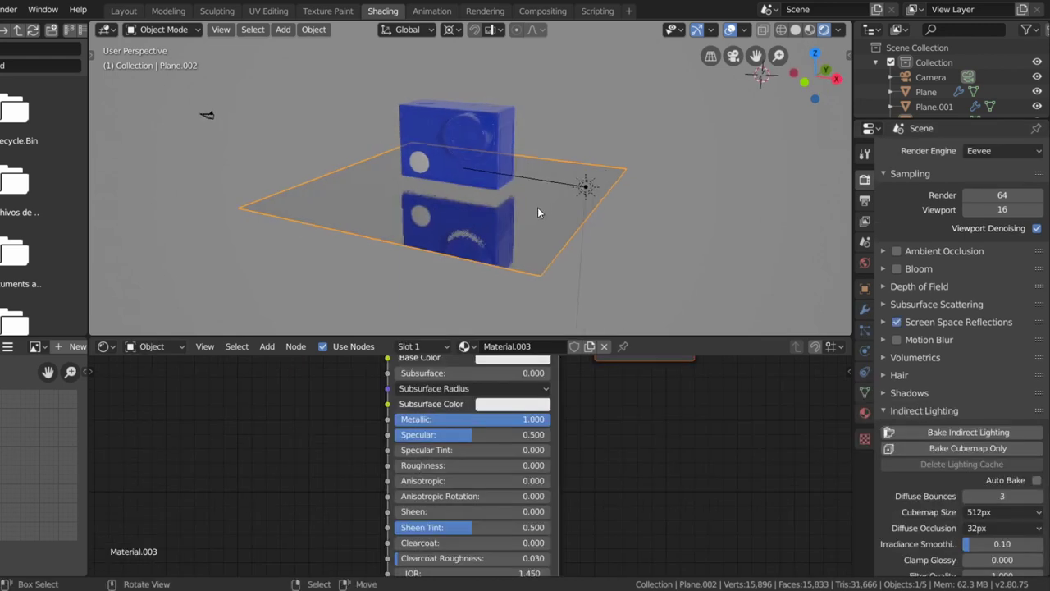
Toggle Screen Space Reflections off and on to compare, leaving them enabled
scroll(537, 207, up, 3)
scroll(546, 199, up, 2)
mouse_move(554, 196)
middle_down()
mouse_move(550, 167)
mouse_move(518, 197)
middle_up()
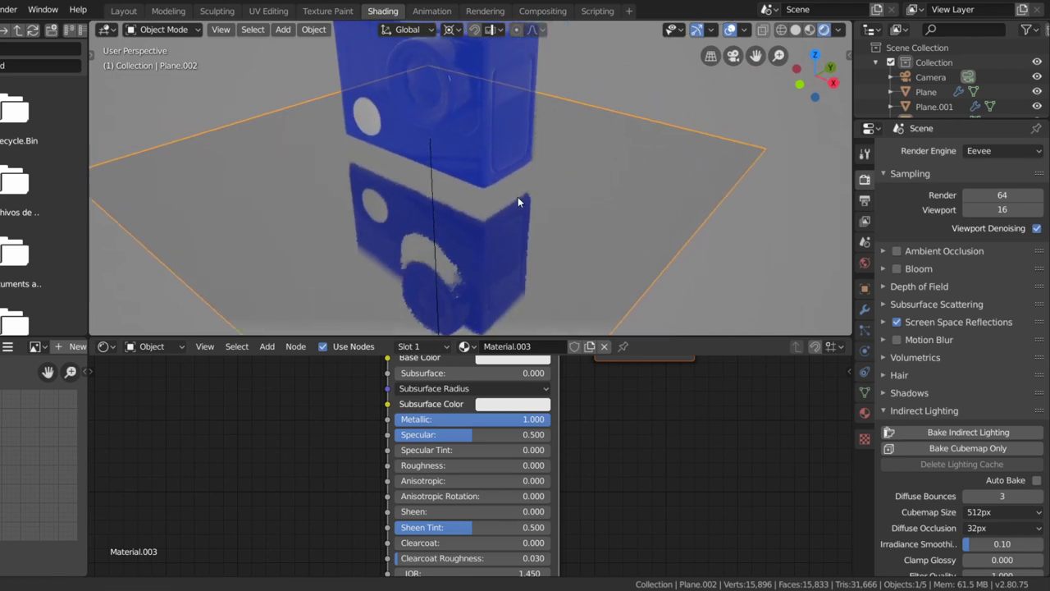
click(895, 322)
click(895, 323)
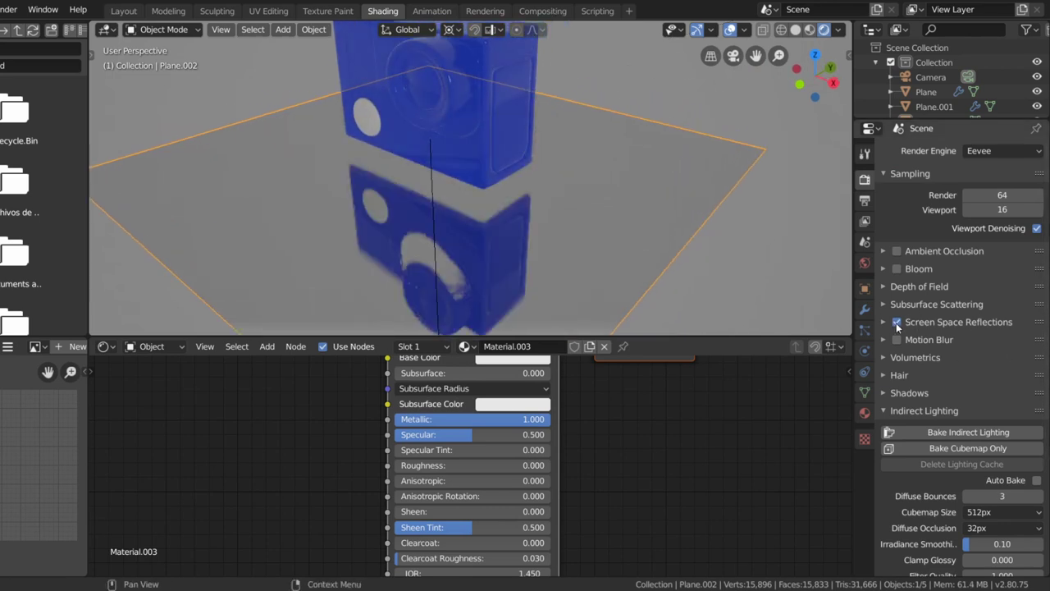
click(896, 322)
click(896, 323)
mouse_move(460, 218)
middle_down()
mouse_move(440, 224)
mouse_move(475, 206)
middle_up()
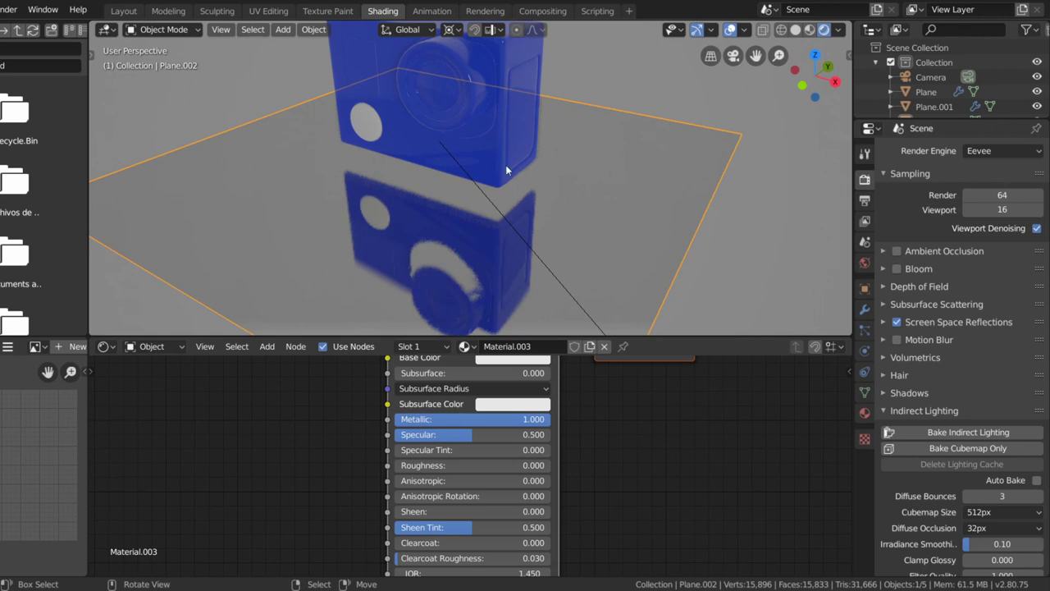
Zoom out to inspect the reflection, then visit Texture Paint and return to Shading
scroll(505, 164, down, 3)
scroll(505, 164, down, 2)
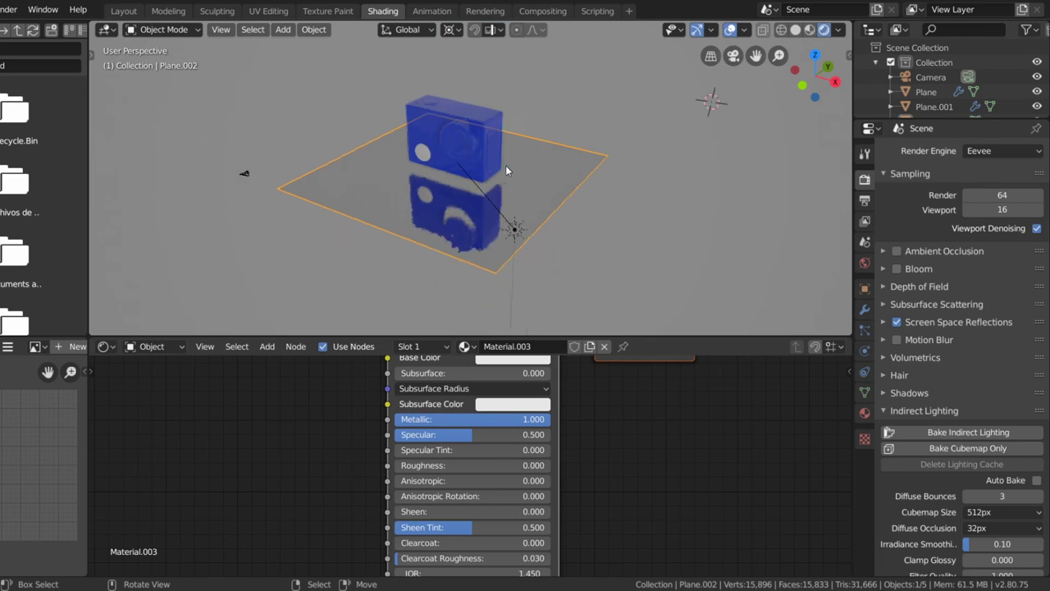
scroll(516, 193, down, 1)
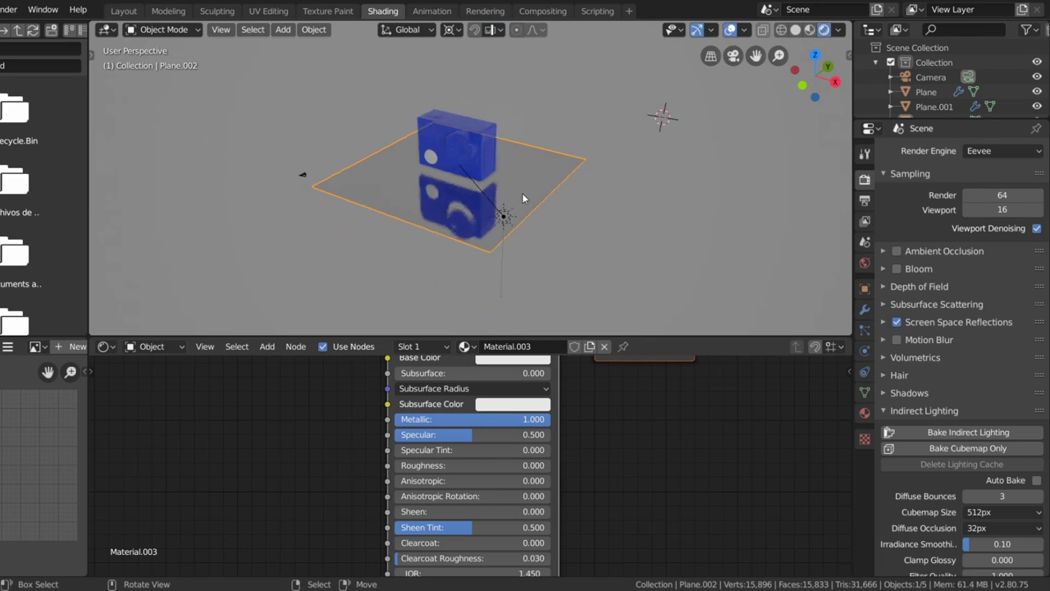
scroll(896, 418, down, 3)
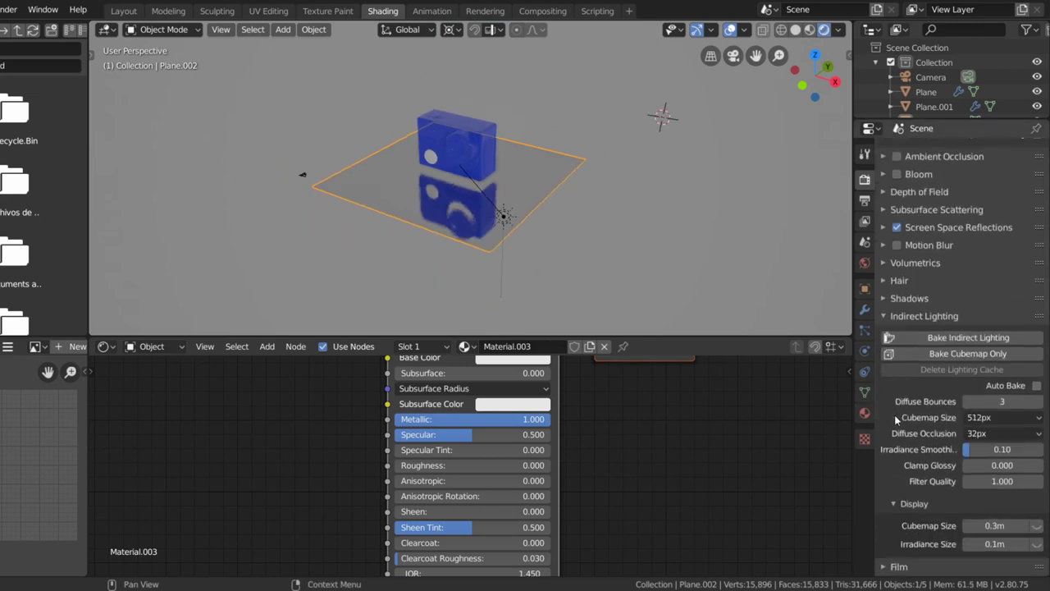
scroll(894, 414, down, 2)
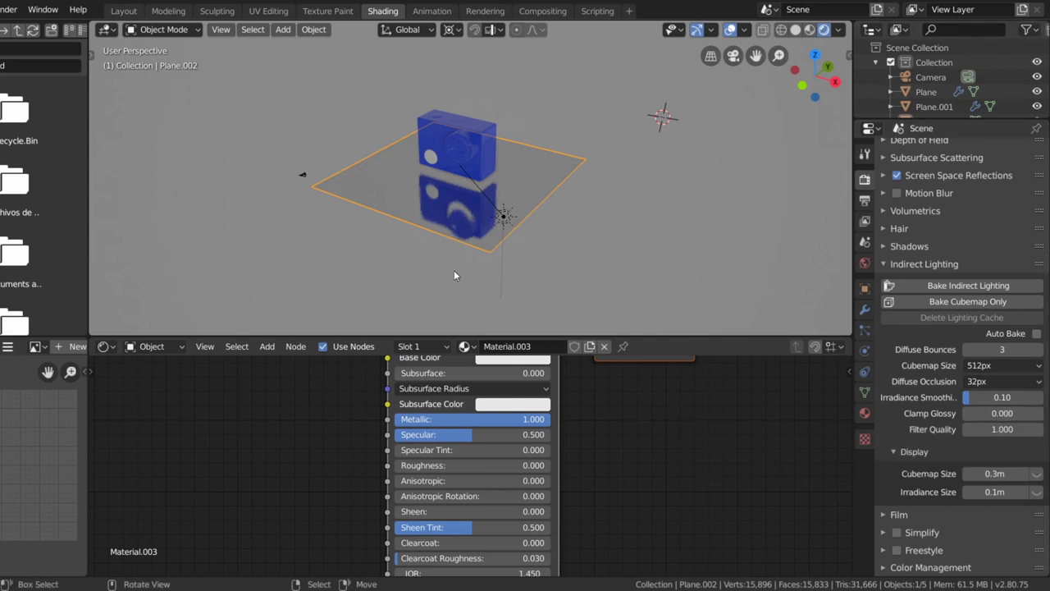
scroll(538, 272, up, 2)
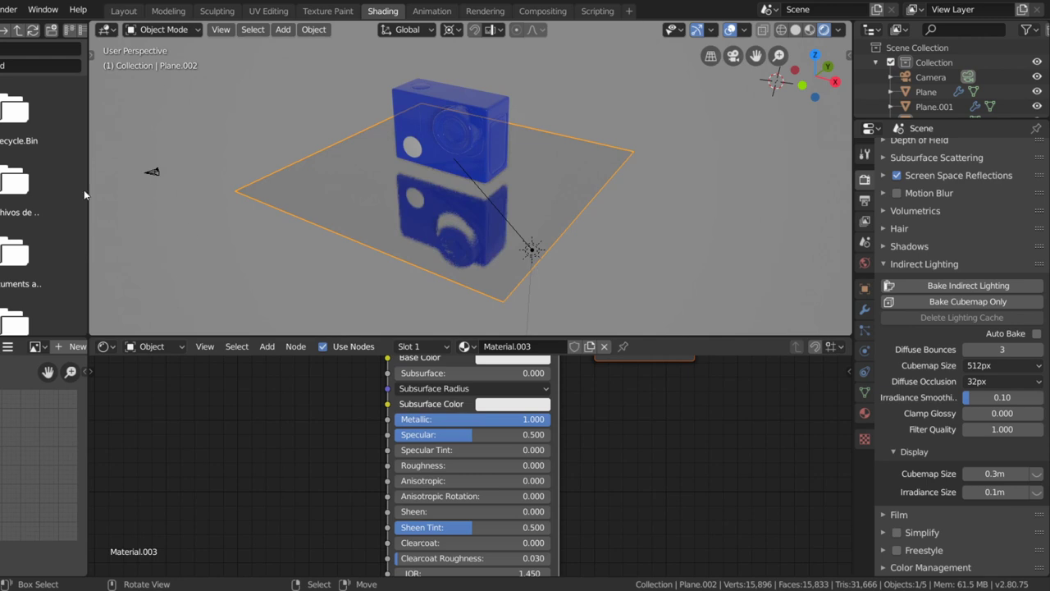
click(332, 12)
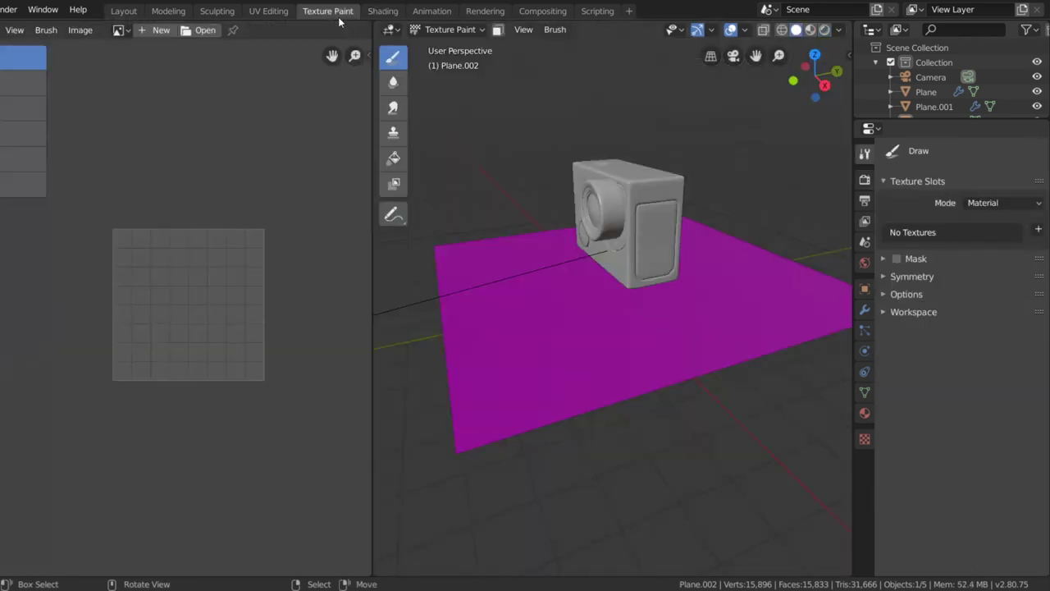
click(386, 12)
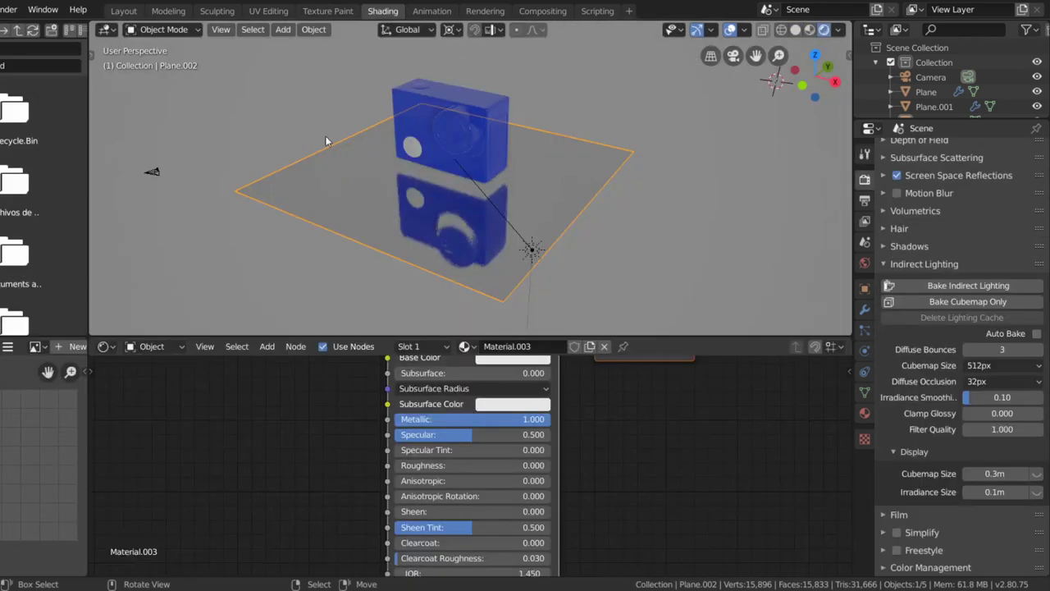
click(157, 347)
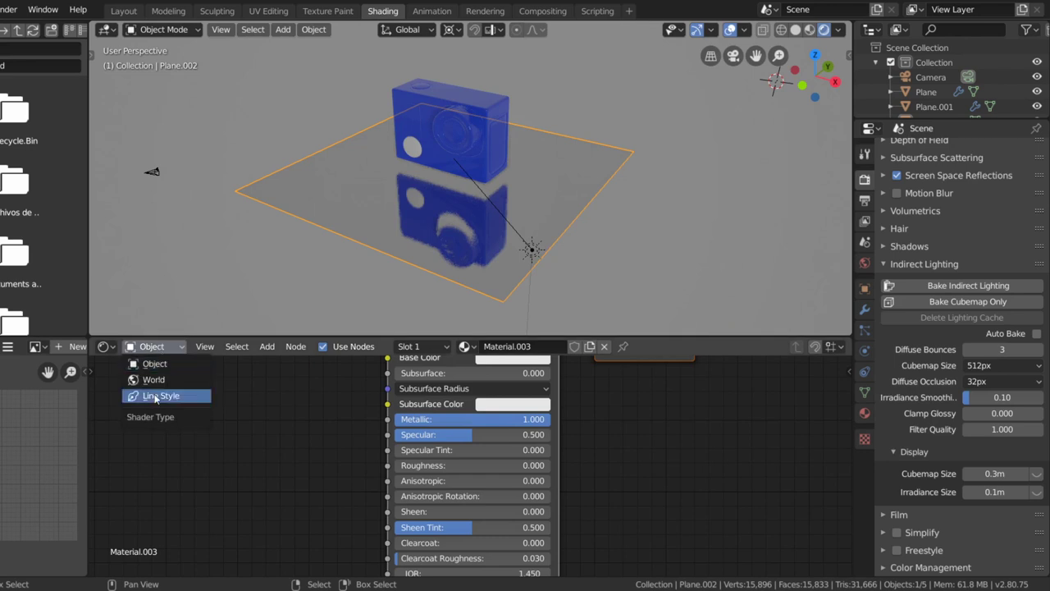
Show the World nodes and add an Environment Texture linked to the Background node
click(153, 379)
scroll(418, 484, down, 2)
scroll(492, 492, down, 2)
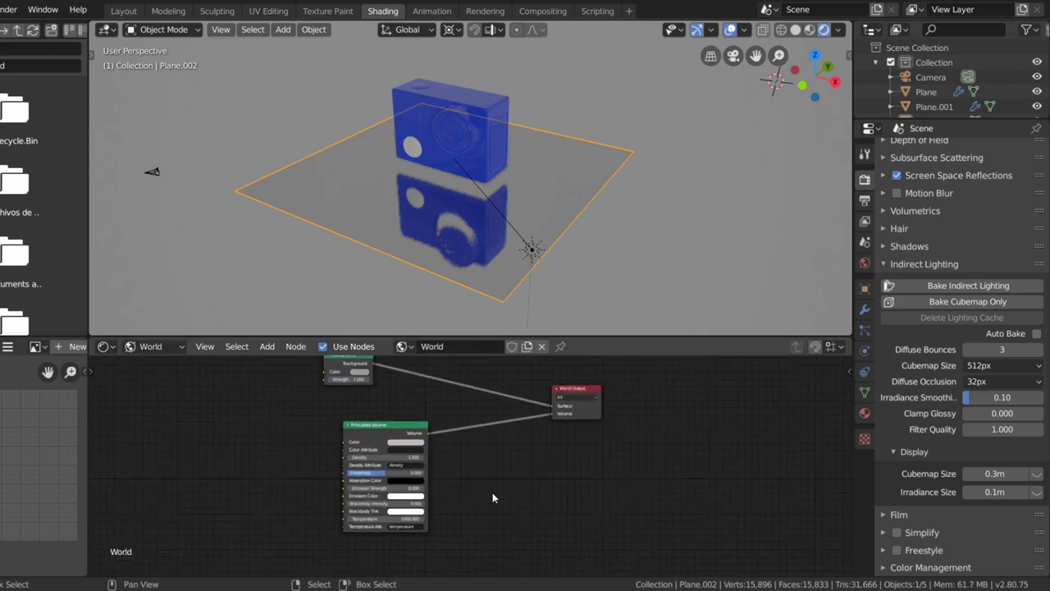
scroll(516, 467, down, 2)
scroll(541, 444, down, 2)
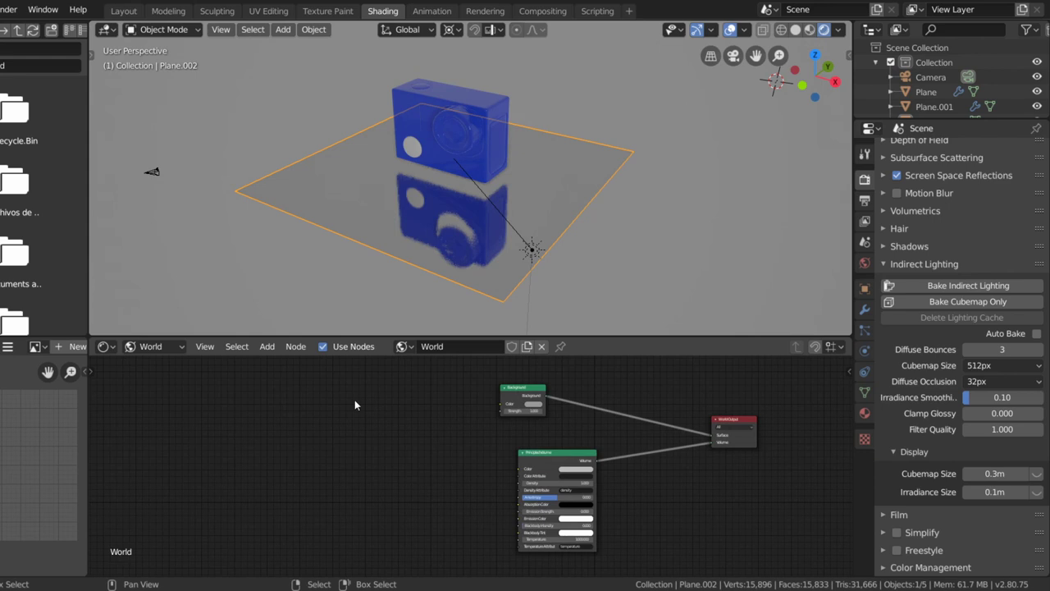
key(shift+a)
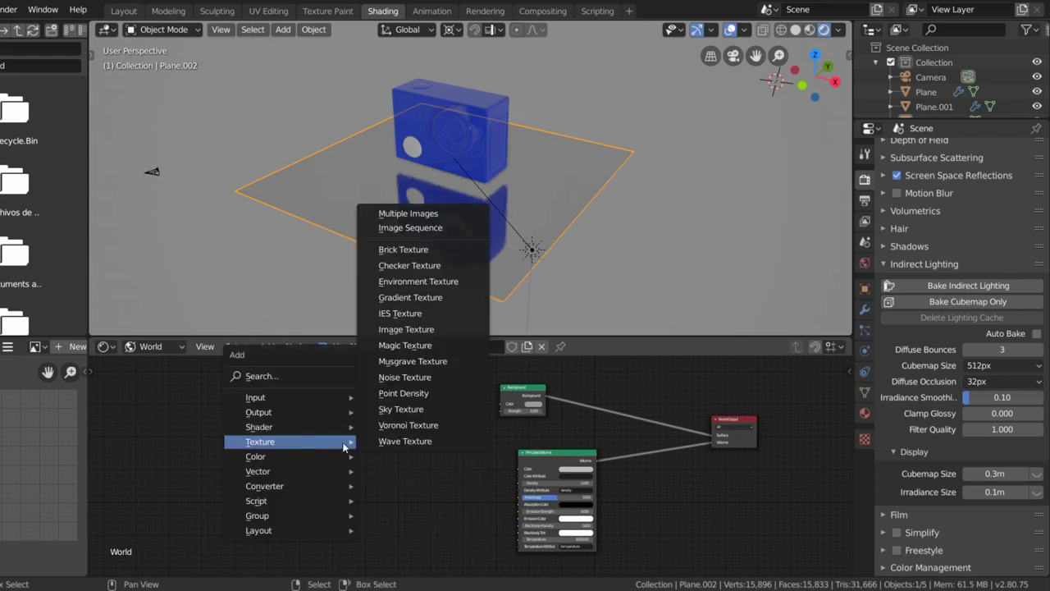
click(418, 286)
click(292, 362)
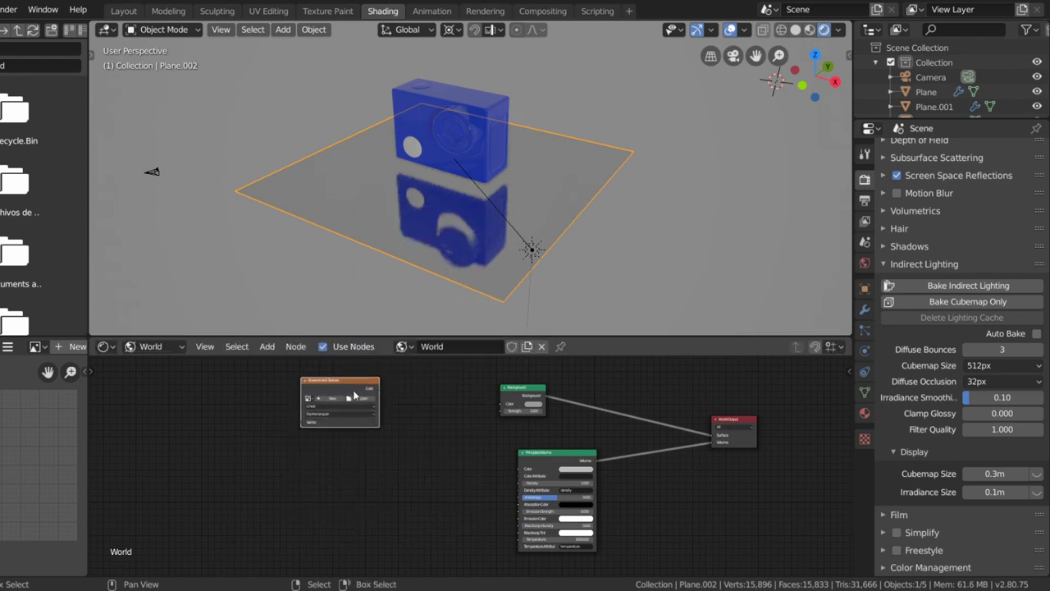
drag(379, 388, 508, 408)
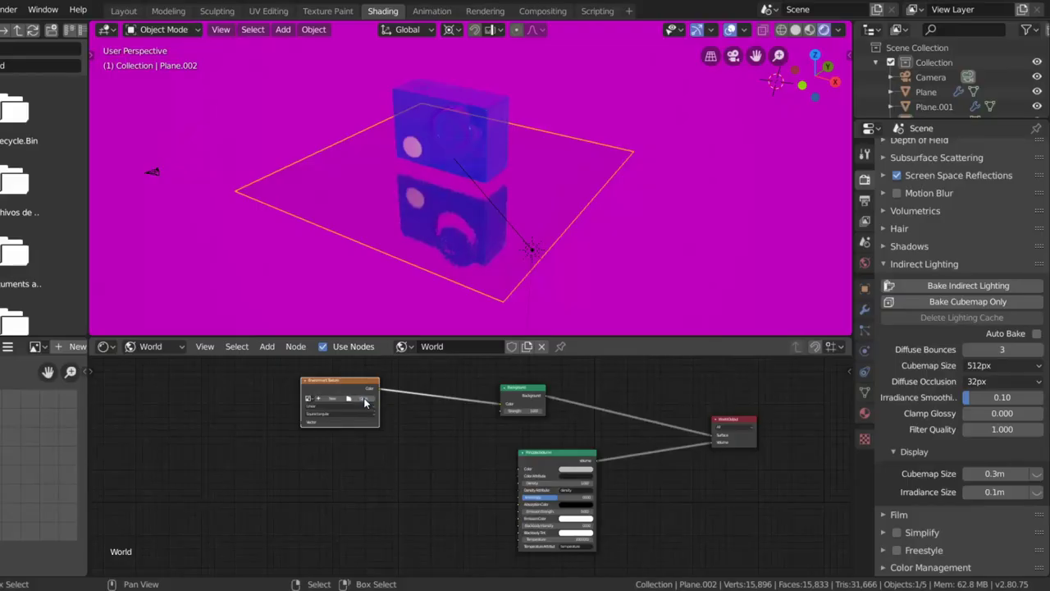
Load simons_town_rocks-24.jpg from the D: drive hdri folder as the environment image
click(364, 398)
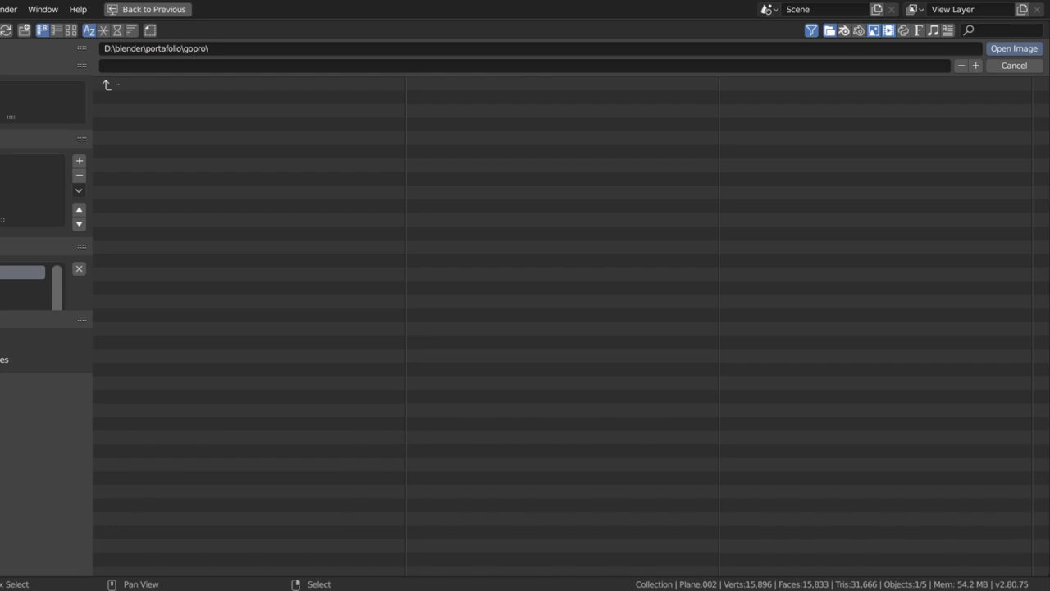
click(26, 87)
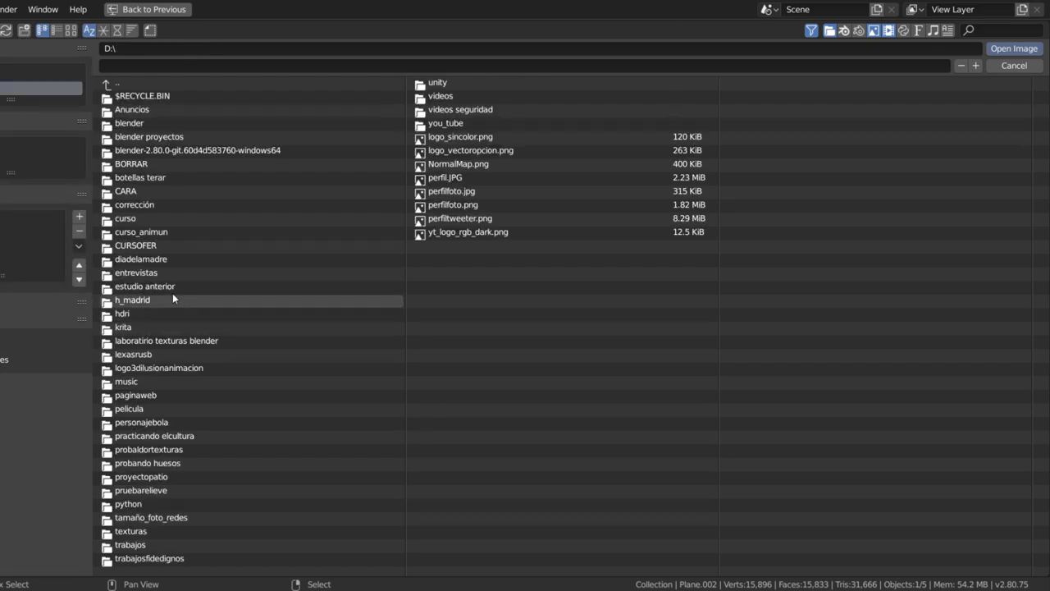
double_click(148, 312)
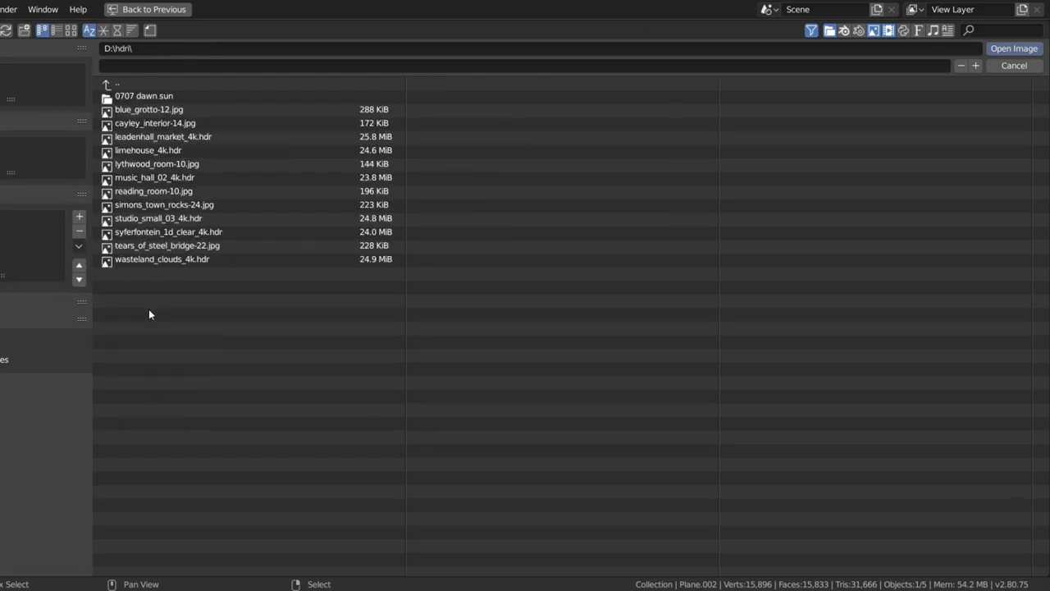
click(70, 30)
double_click(275, 236)
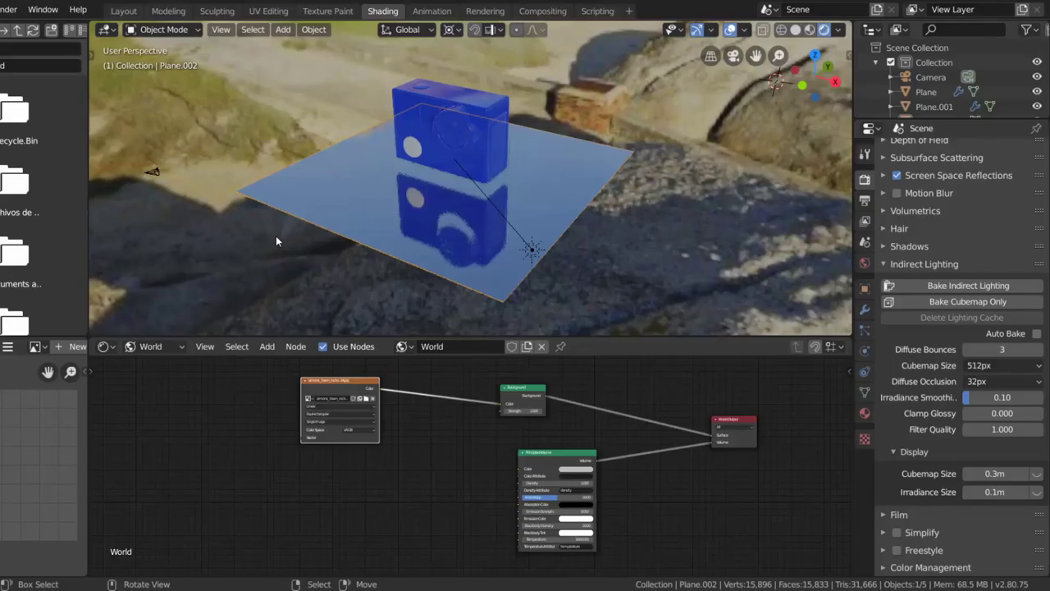
mouse_move(332, 221)
middle_down()
mouse_move(429, 287)
mouse_move(383, 194)
mouse_move(481, 213)
mouse_move(459, 165)
mouse_move(504, 168)
mouse_move(523, 223)
mouse_move(491, 220)
mouse_move(542, 220)
middle_up()
scroll(481, 213, up, 3)
scroll(541, 220, down, 3)
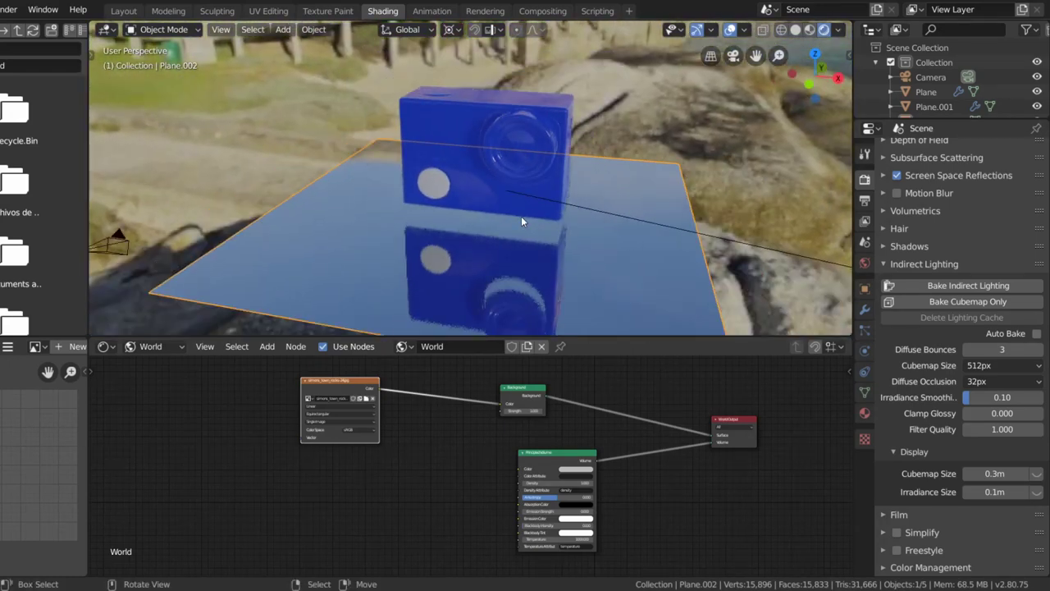
scroll(521, 216, down, 2)
scroll(510, 188, up, 2)
scroll(521, 201, up, 3)
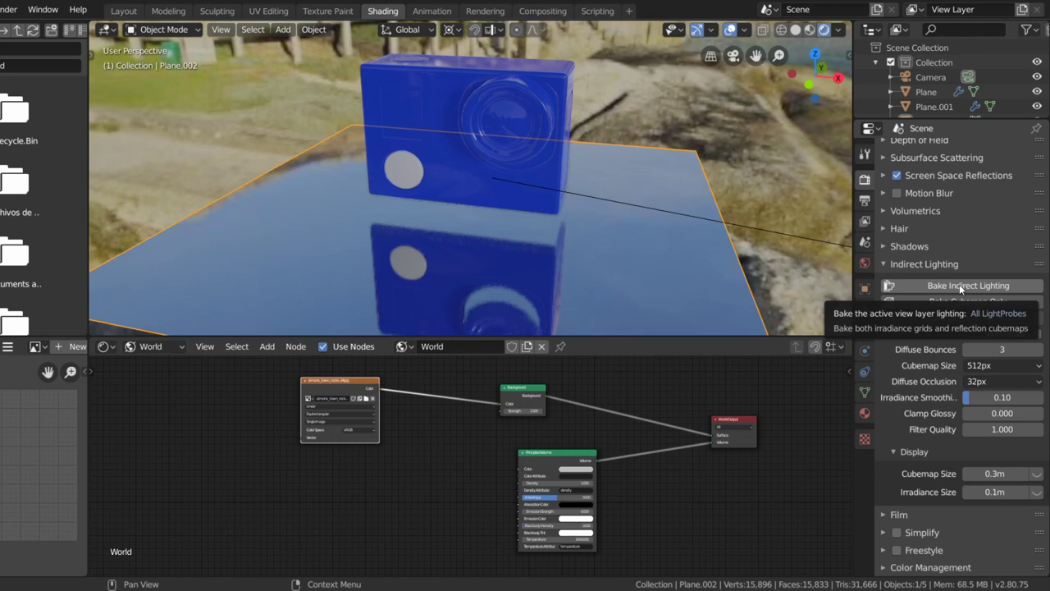
scroll(358, 197, down, 3)
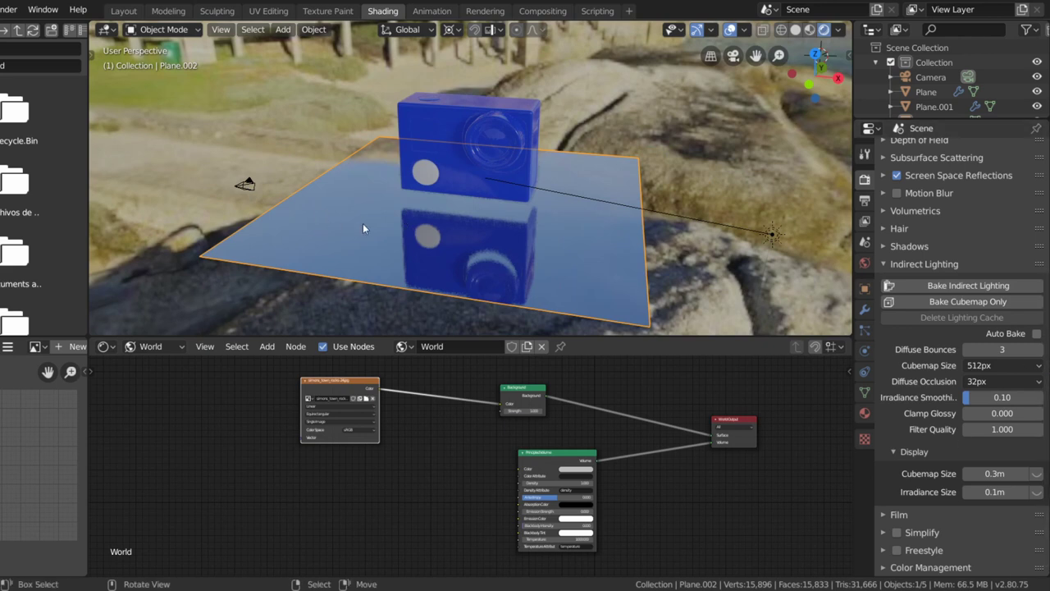
Snap the 3D cursor to the centre of the selected mirror plane
key(shift+a)
key(Escape)
key(shift+s)
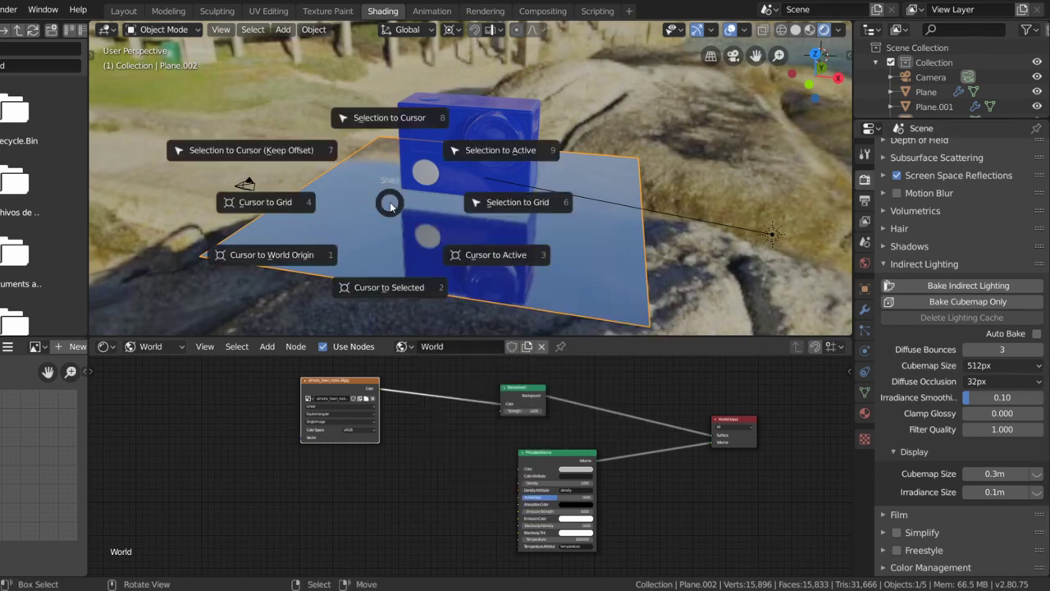
click(369, 289)
Add a Reflection Plane light probe there and scale it up to cover the plane
key(shift+a)
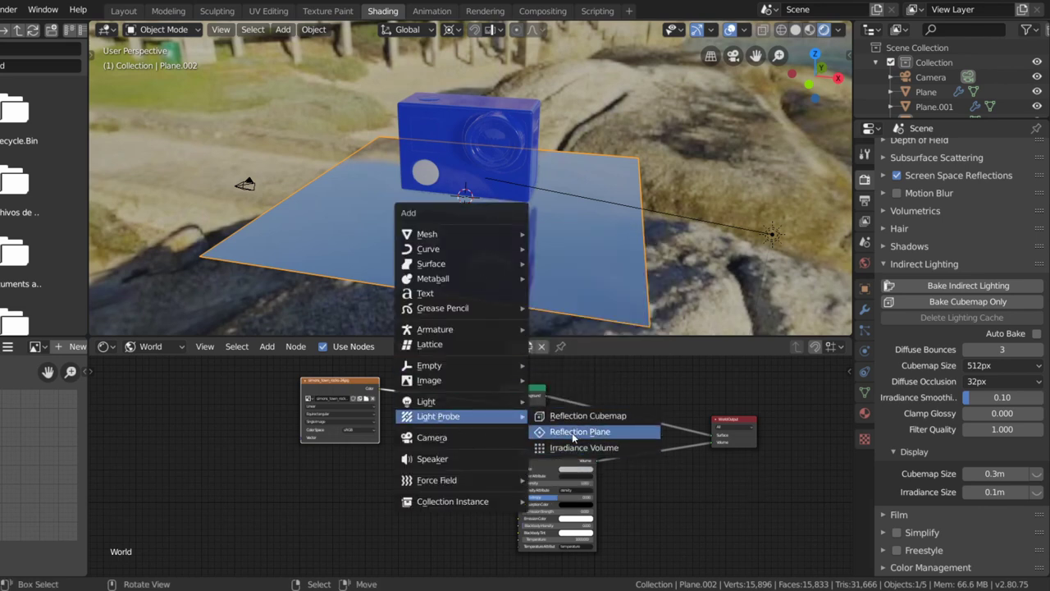
click(573, 432)
key(s)
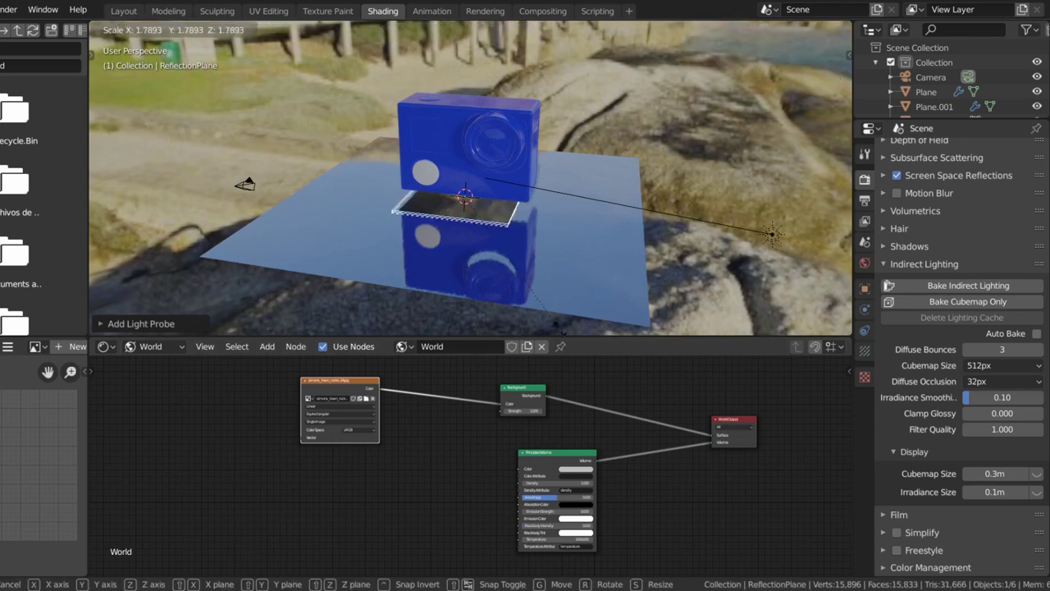
click(119, 215)
scroll(514, 216, down, 3)
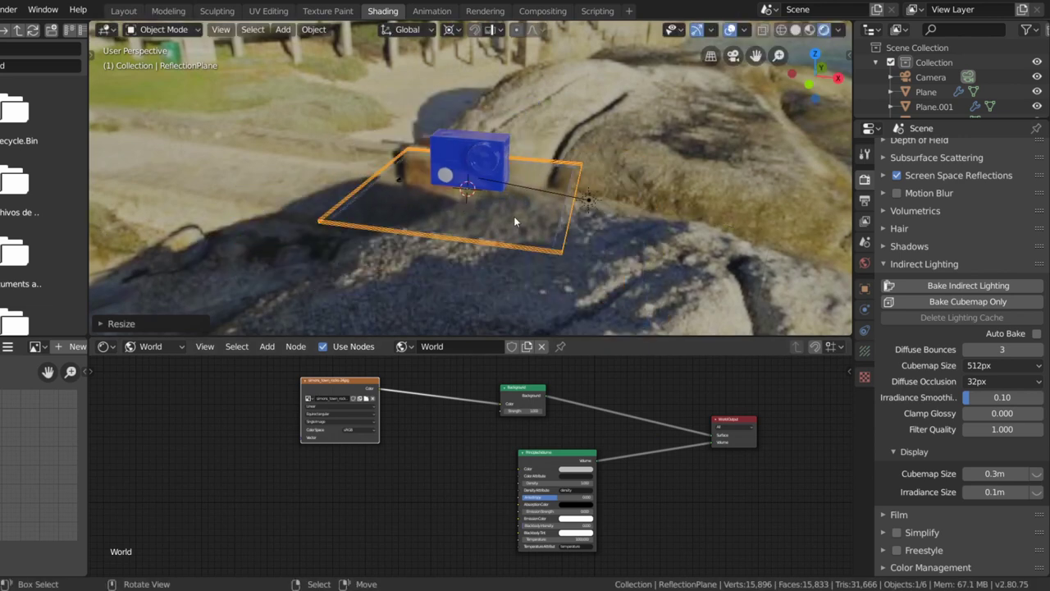
mouse_move(513, 216)
middle_down()
mouse_move(491, 207)
mouse_move(516, 209)
middle_up()
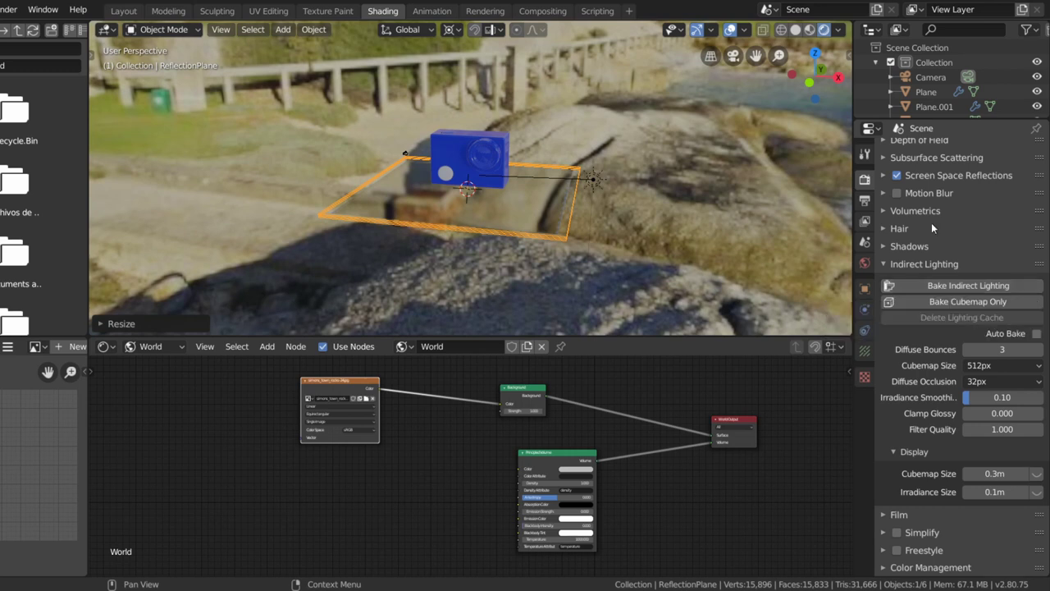
scroll(457, 214, up, 2)
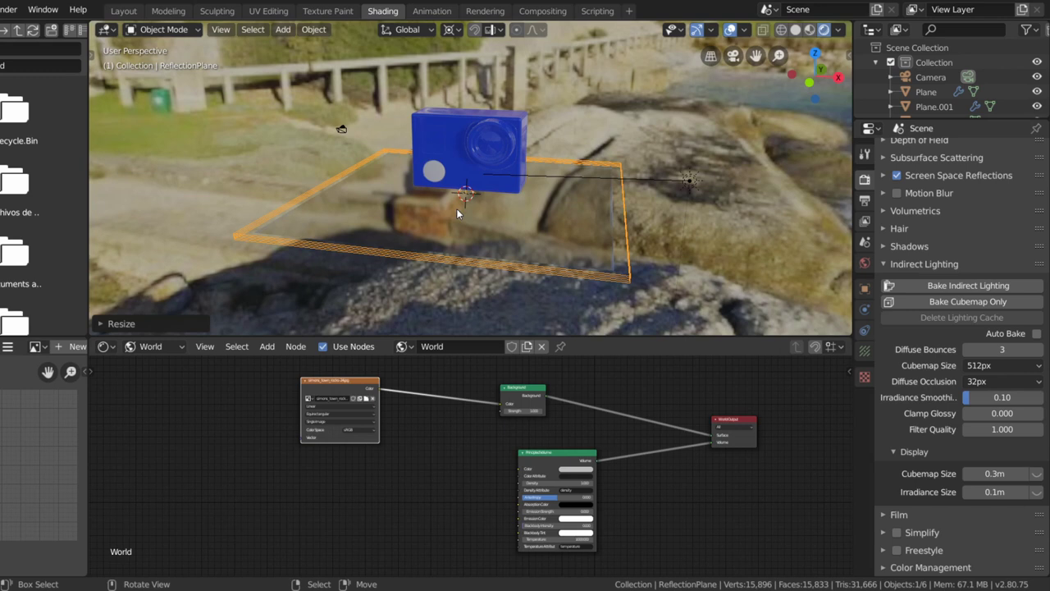
Duplicate the blue camera model up and to the right and give the copy a new material
click(456, 131)
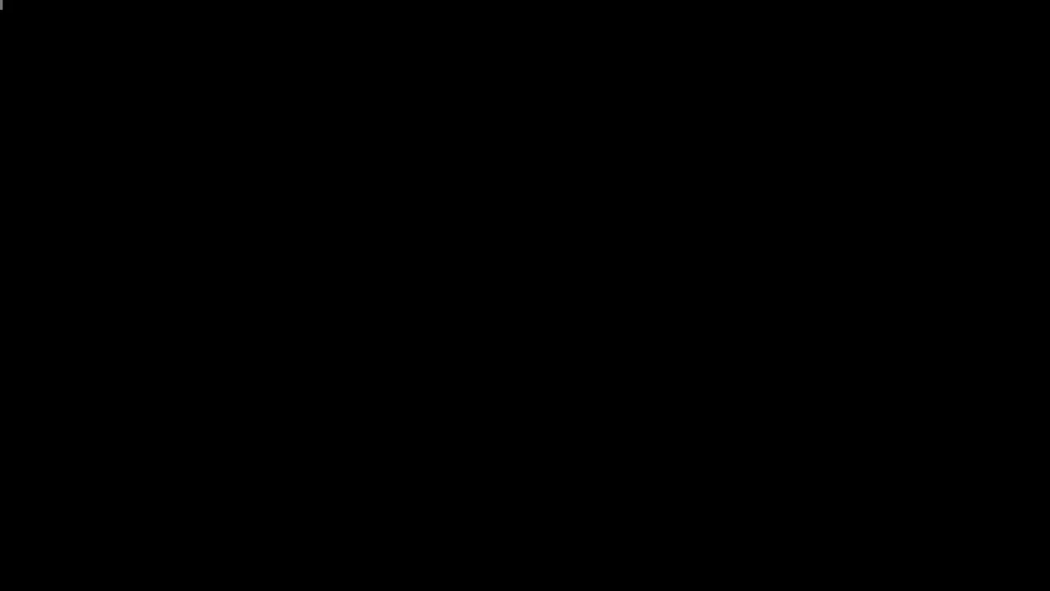
key(shift+d)
click(584, 81)
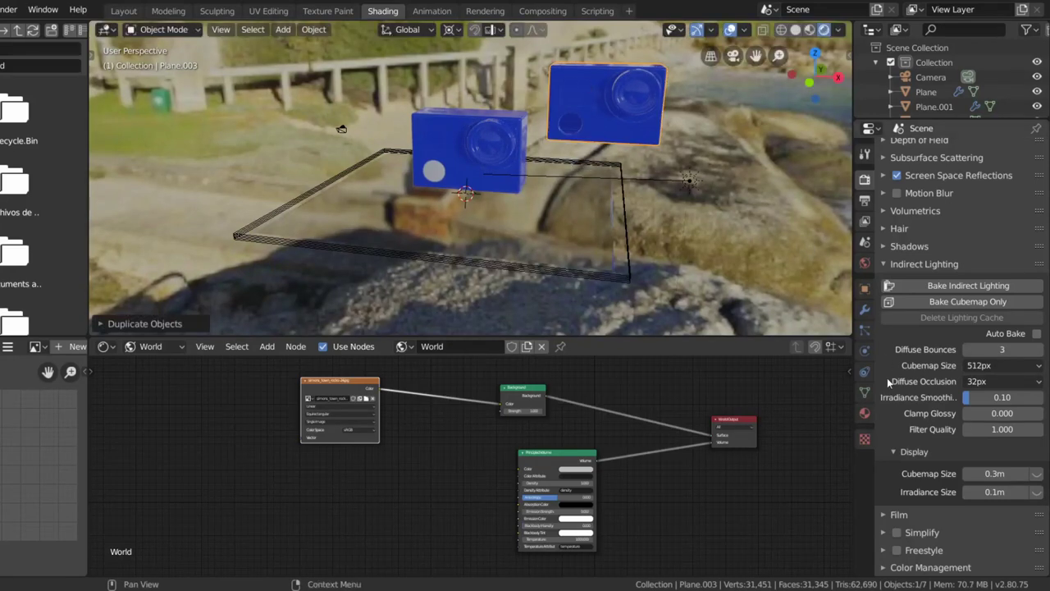
click(864, 412)
click(1036, 167)
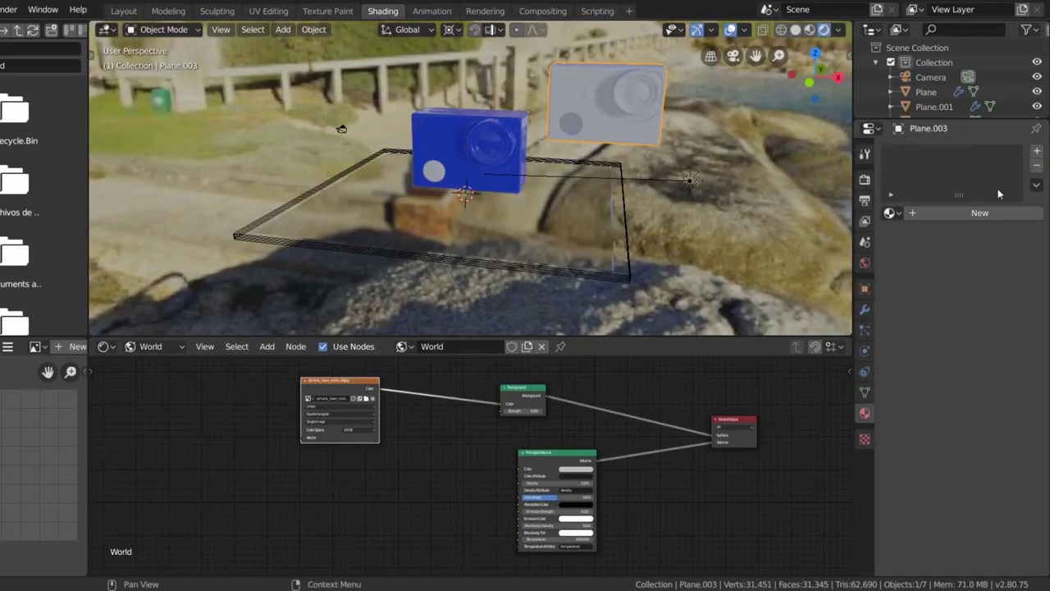
click(960, 212)
click(990, 305)
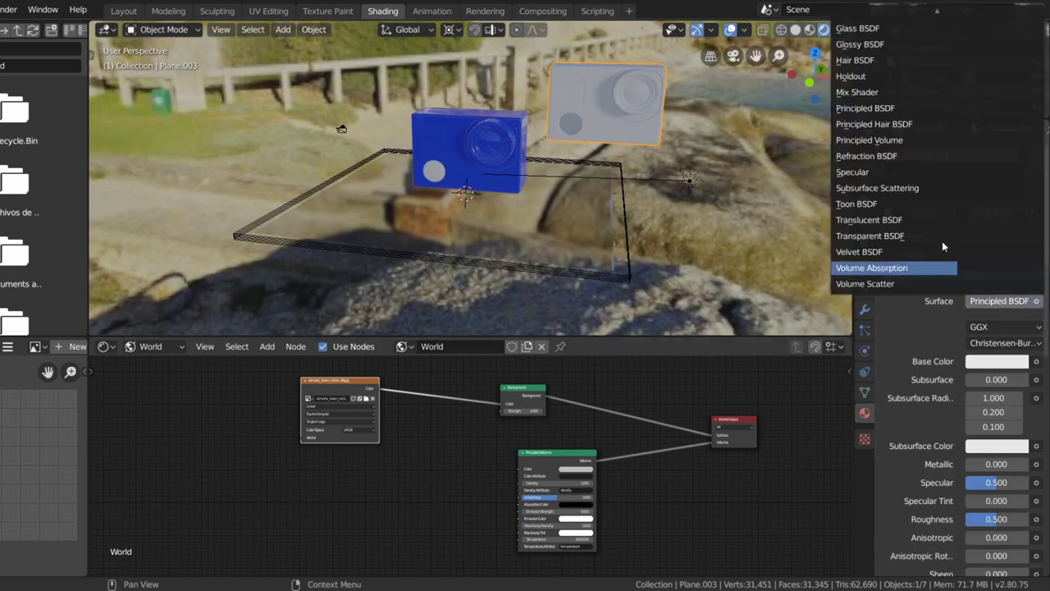
Make the copy's surface an Emission shader with strength 7.800
scroll(917, 131, up, 4)
scroll(917, 131, down, 5)
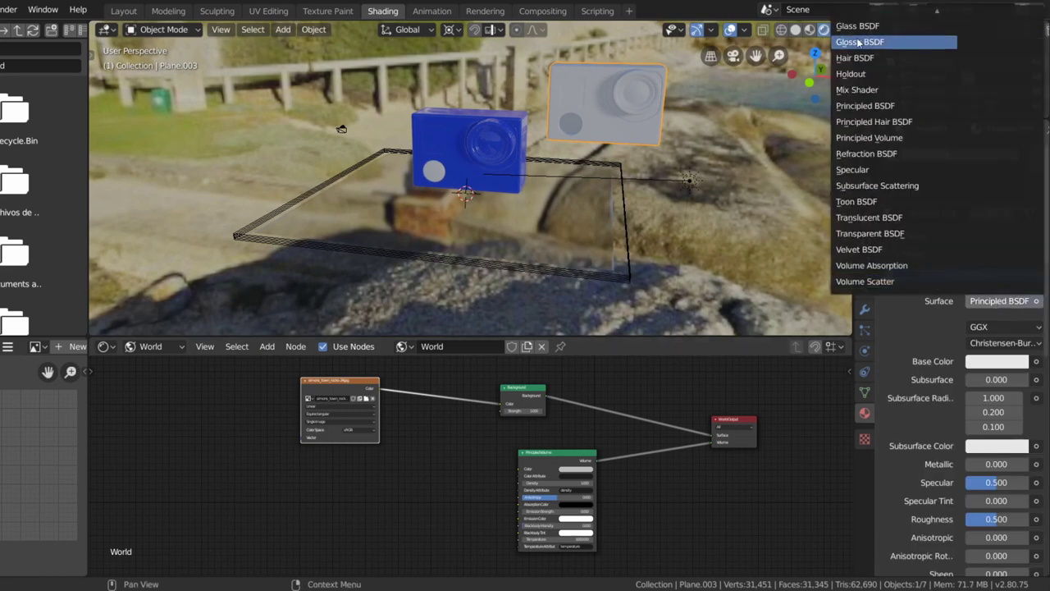
scroll(917, 131, up, 2)
scroll(917, 132, up, 1)
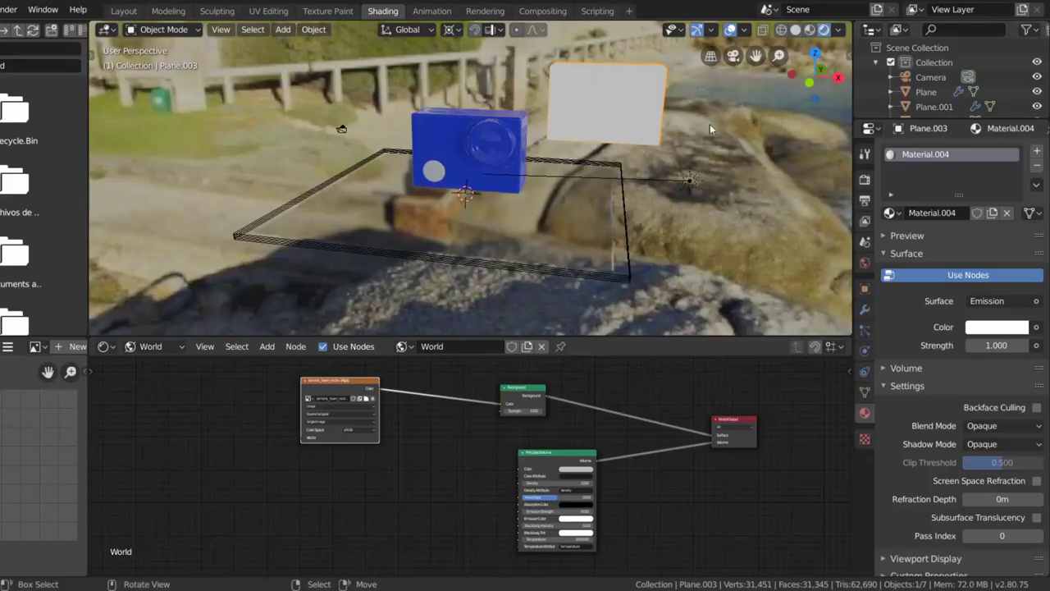
middle_drag(617, 135, 572, 145)
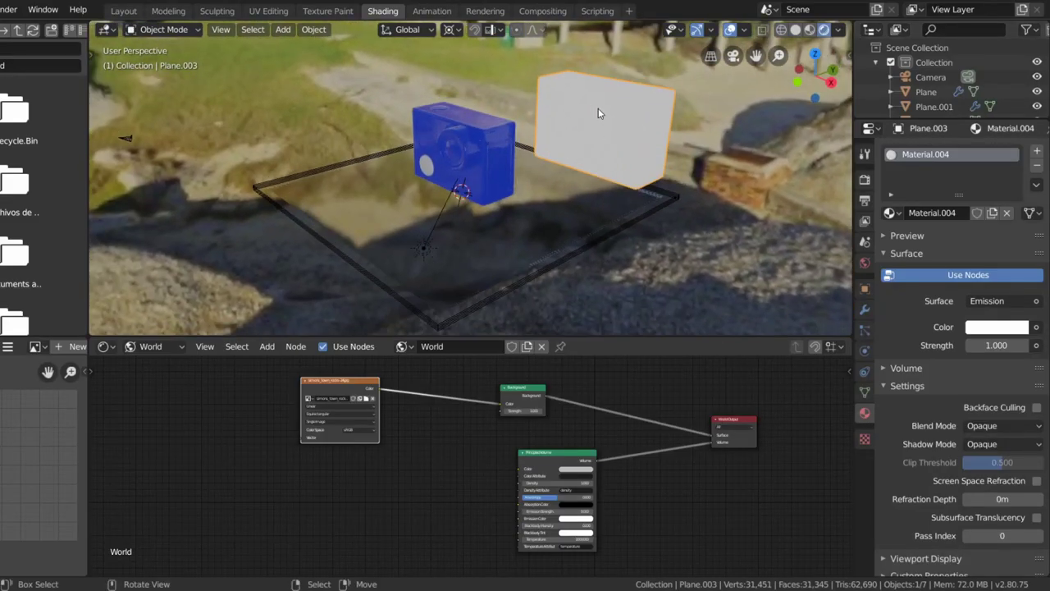
middle_drag(493, 143, 601, 105)
drag(996, 345, 1025, 344)
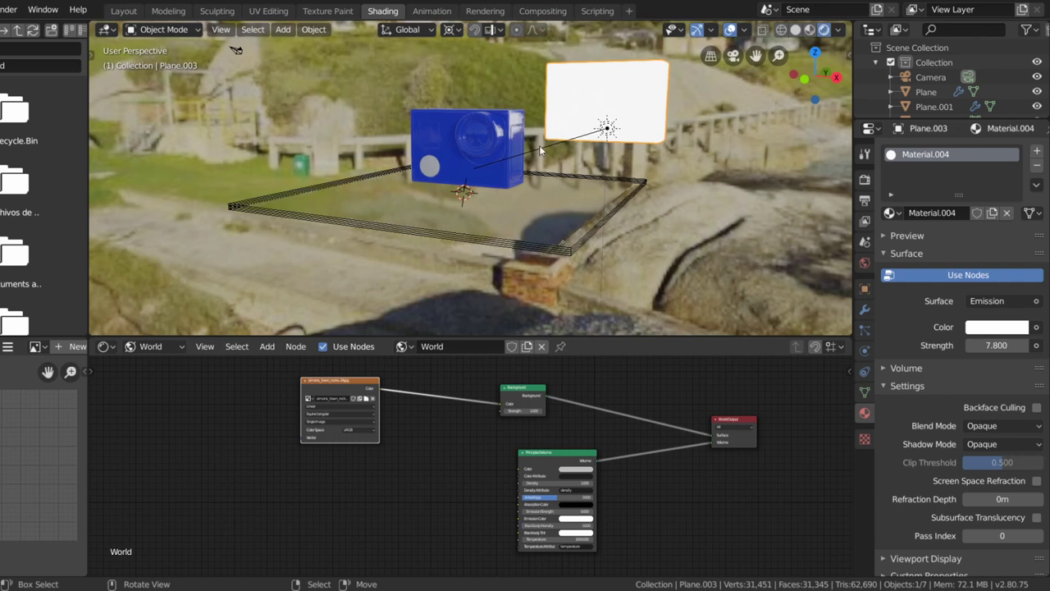
Move the white glowing panel slightly lower beside the camera model
middle_drag(517, 125, 482, 123)
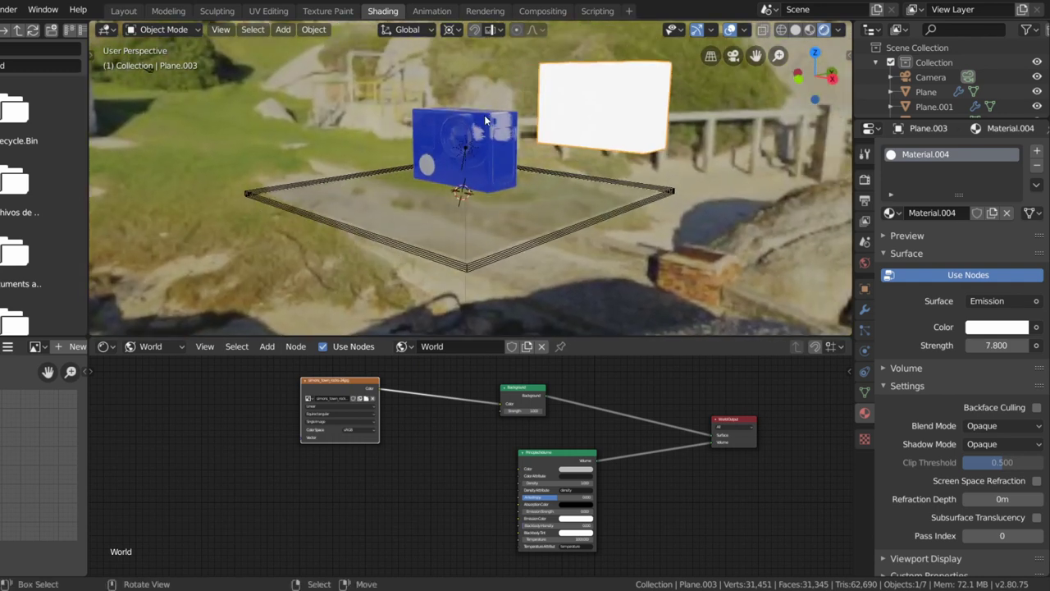
scroll(509, 142, up, 5)
mouse_move(512, 146)
middle_down()
mouse_move(533, 227)
mouse_move(525, 251)
mouse_move(504, 244)
mouse_move(530, 235)
middle_up()
scroll(504, 246, down, 3)
scroll(503, 241, up, 2)
scroll(487, 234, up, 2)
scroll(492, 230, up, 3)
scroll(530, 235, down, 3)
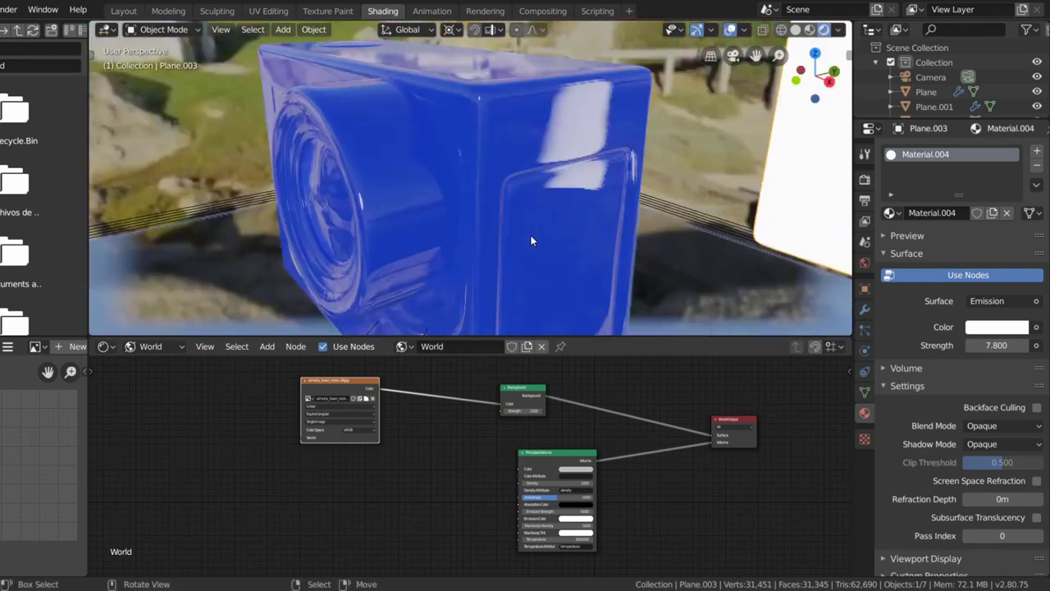
scroll(522, 230, up, 1)
scroll(523, 231, down, 2)
scroll(522, 232, down, 2)
scroll(522, 235, down, 5)
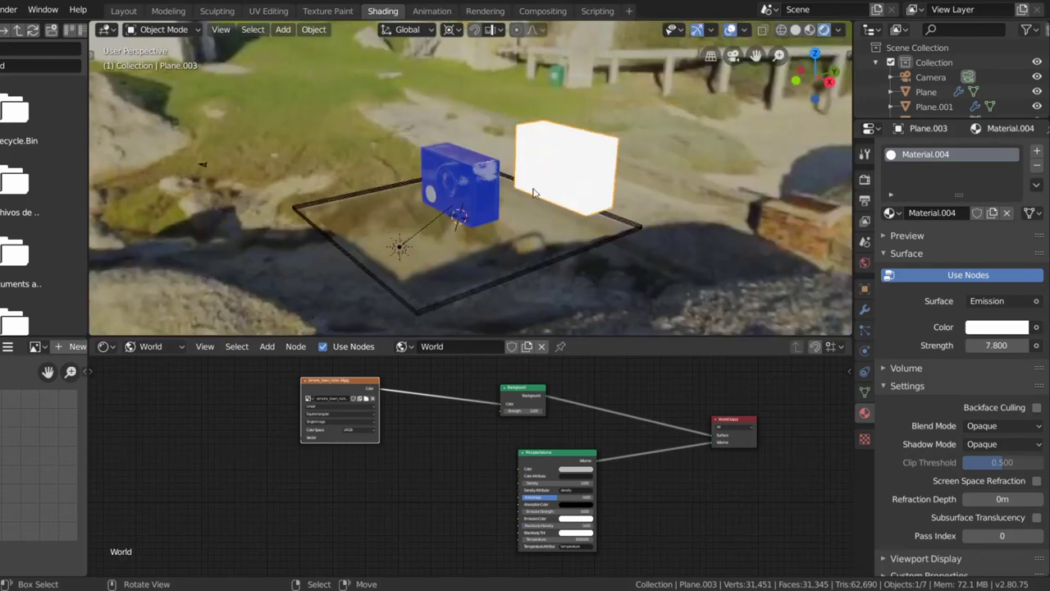
key(g)
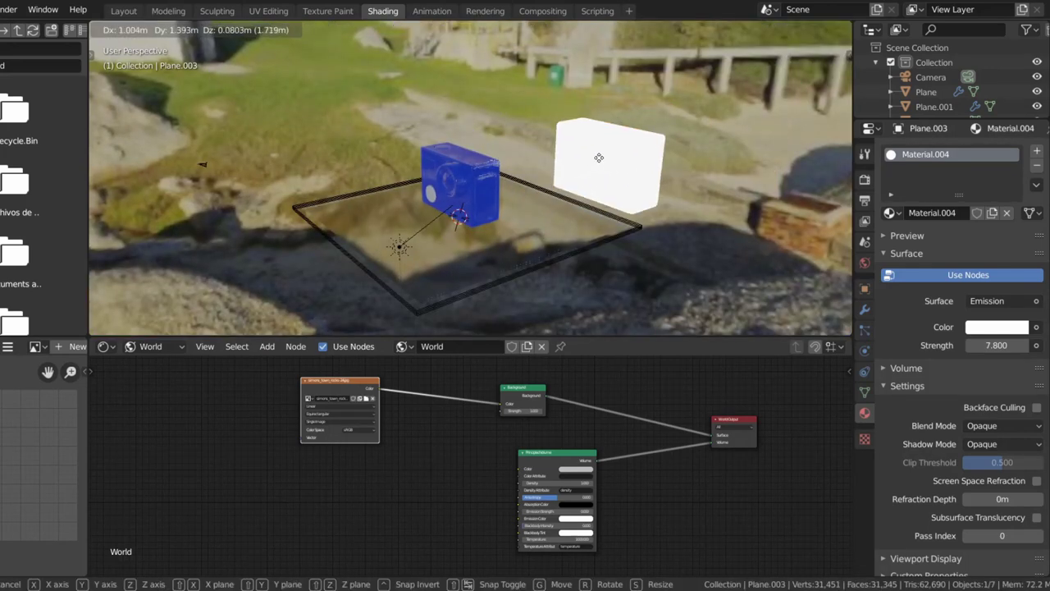
click(596, 164)
Select the reflection plane probe and frame it in the viewport
scroll(530, 185, up, 4)
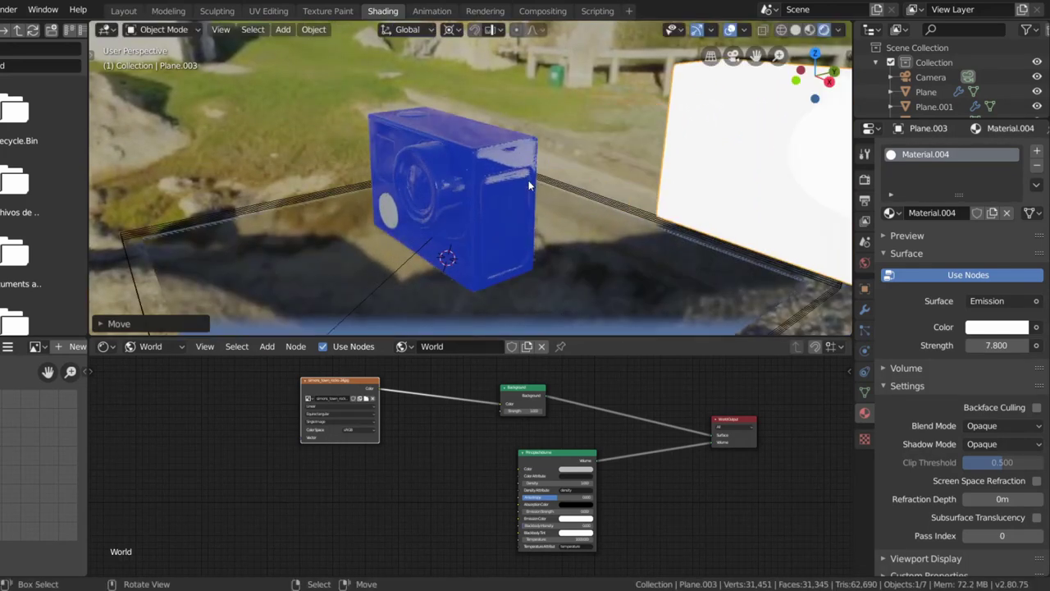
scroll(530, 185, up, 2)
scroll(529, 182, down, 2)
scroll(489, 179, up, 1)
scroll(490, 180, up, 2)
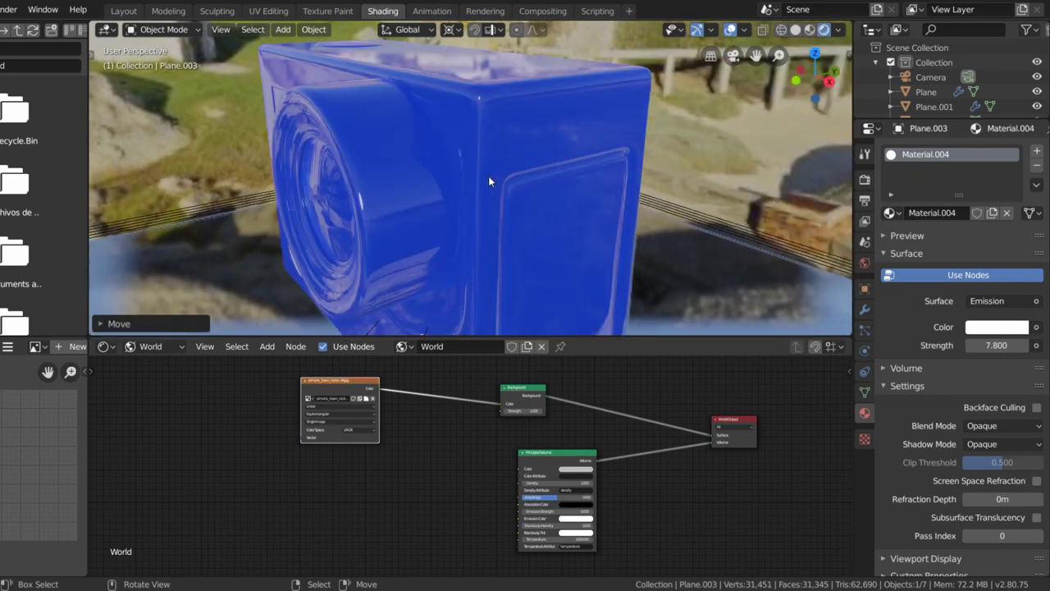
middle_drag(490, 180, 429, 176)
scroll(699, 121, down, 5)
scroll(700, 122, down, 2)
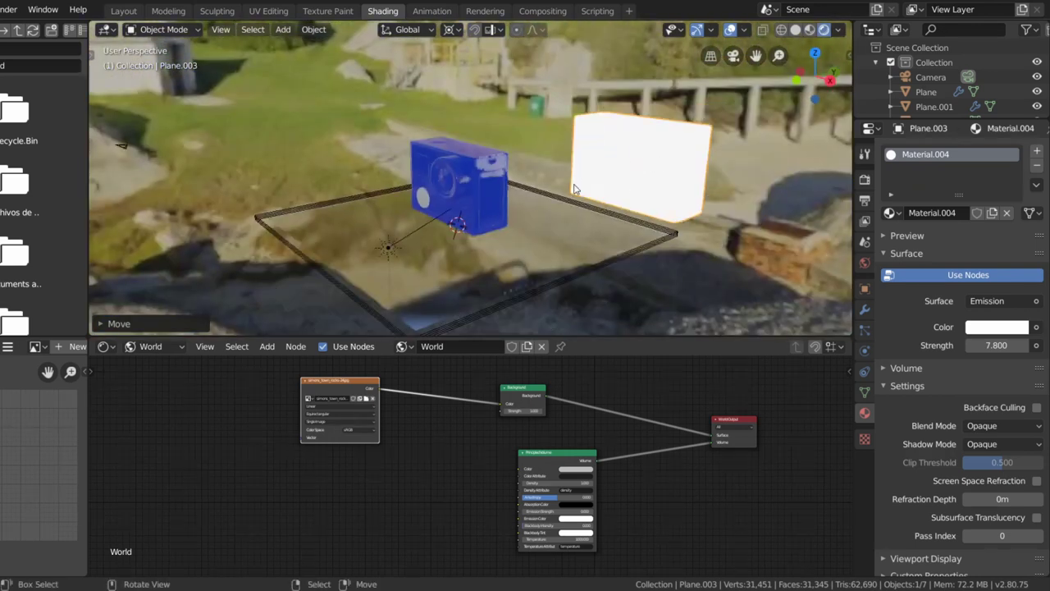
scroll(574, 189, down, 2)
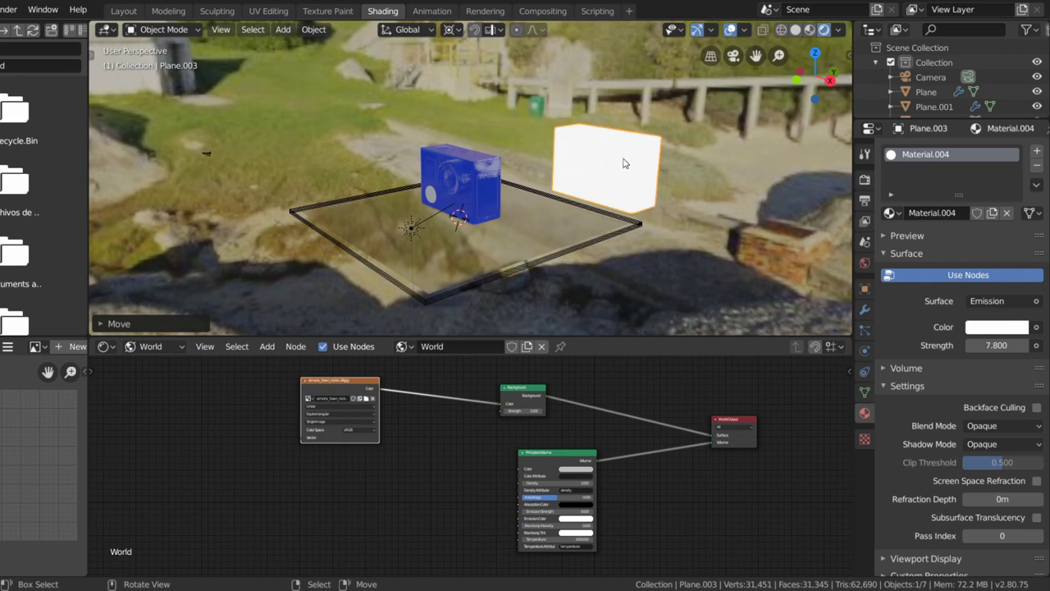
mouse_move(580, 197)
middle_down()
mouse_move(595, 220)
mouse_move(576, 216)
middle_up()
click(575, 216)
key(KP_Decimal)
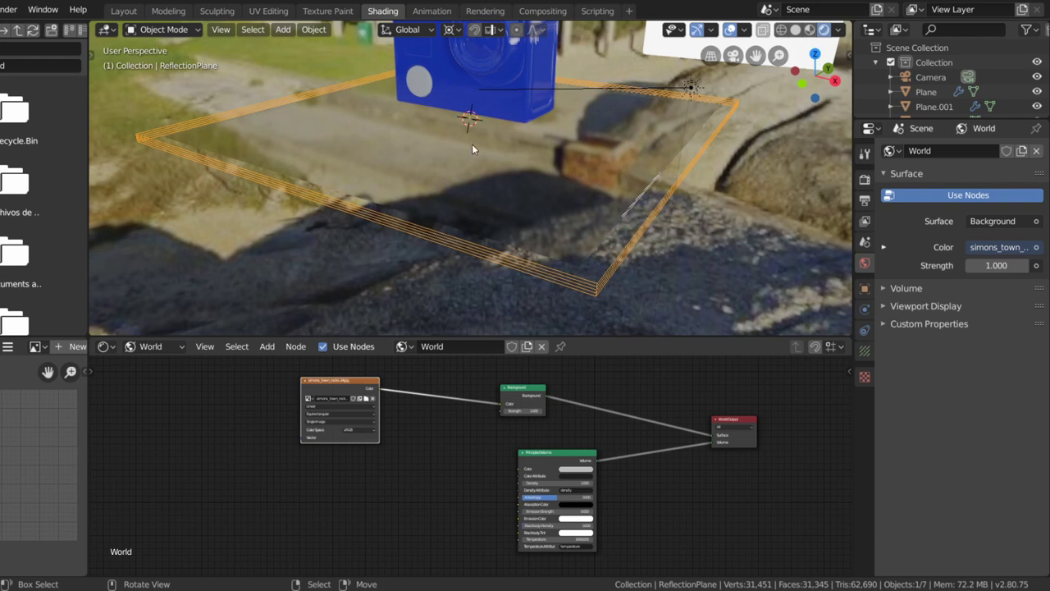
Move the blue camera model to a new position
click(525, 103)
key(g)
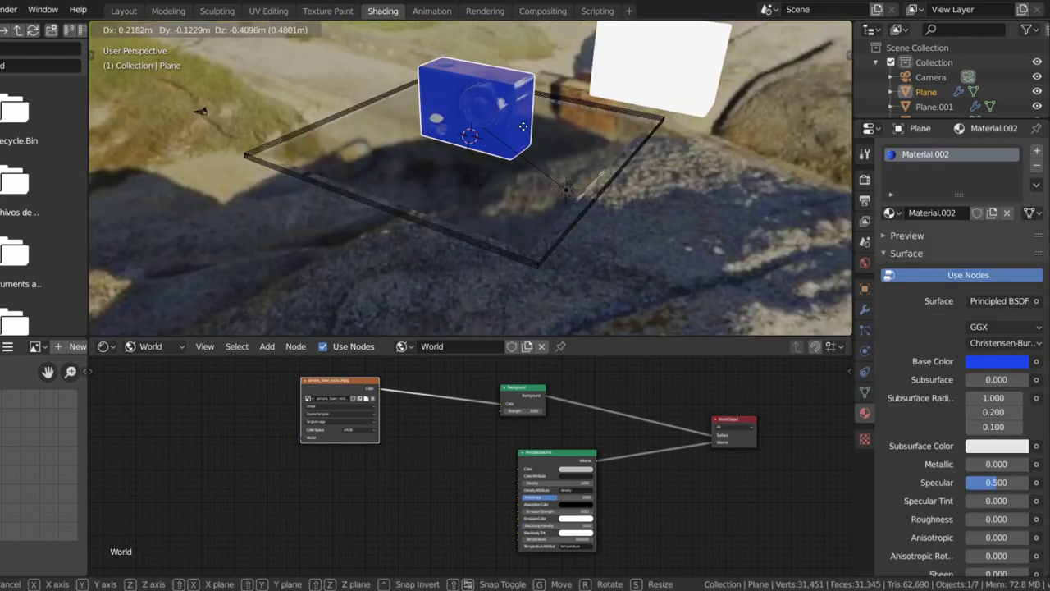
click(516, 159)
scroll(515, 150, up, 1)
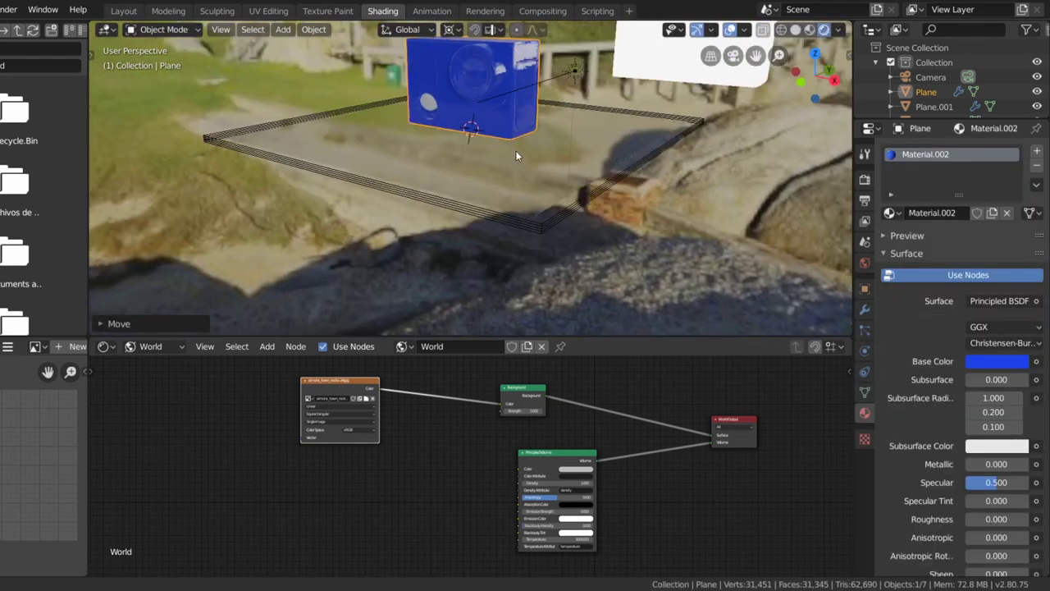
Select the ReflectionPlane probe and bake the cubemaps only
click(523, 235)
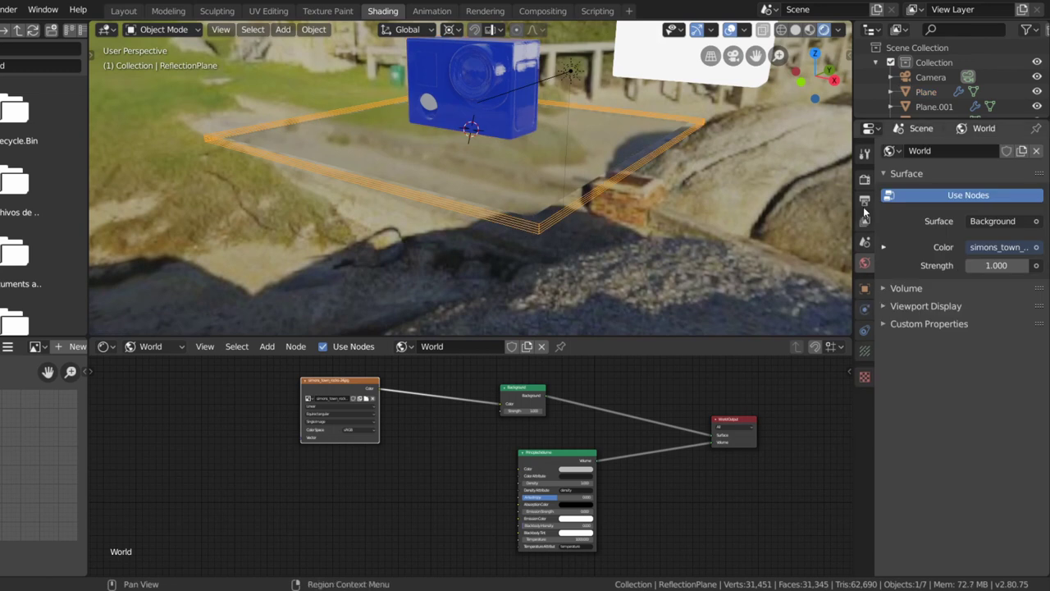
click(865, 179)
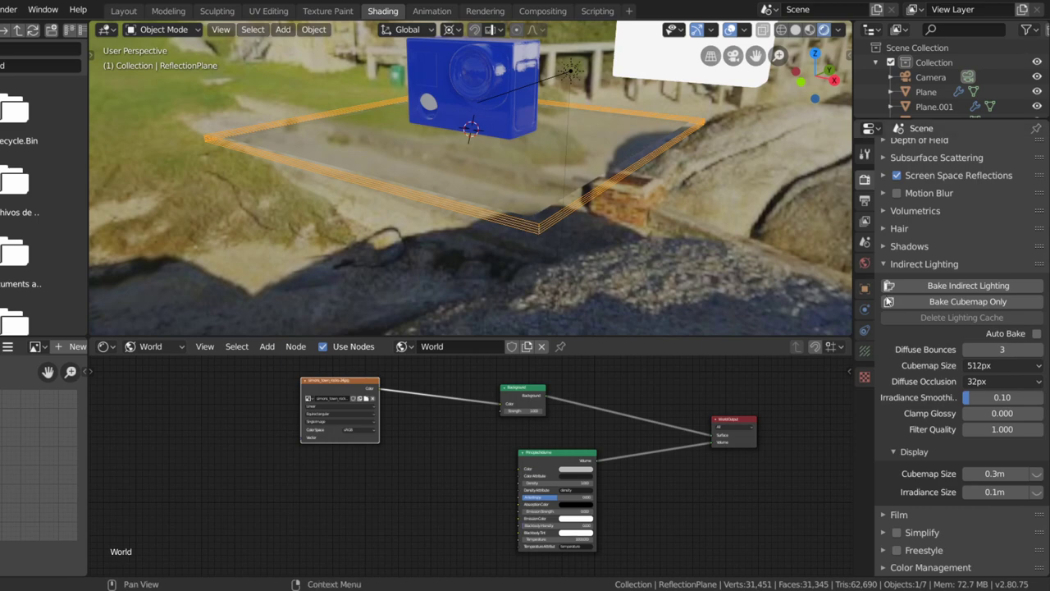
click(926, 301)
Adjust the reflection plane probe vertically until it sits at the ground plane's height
key(g)
key(z)
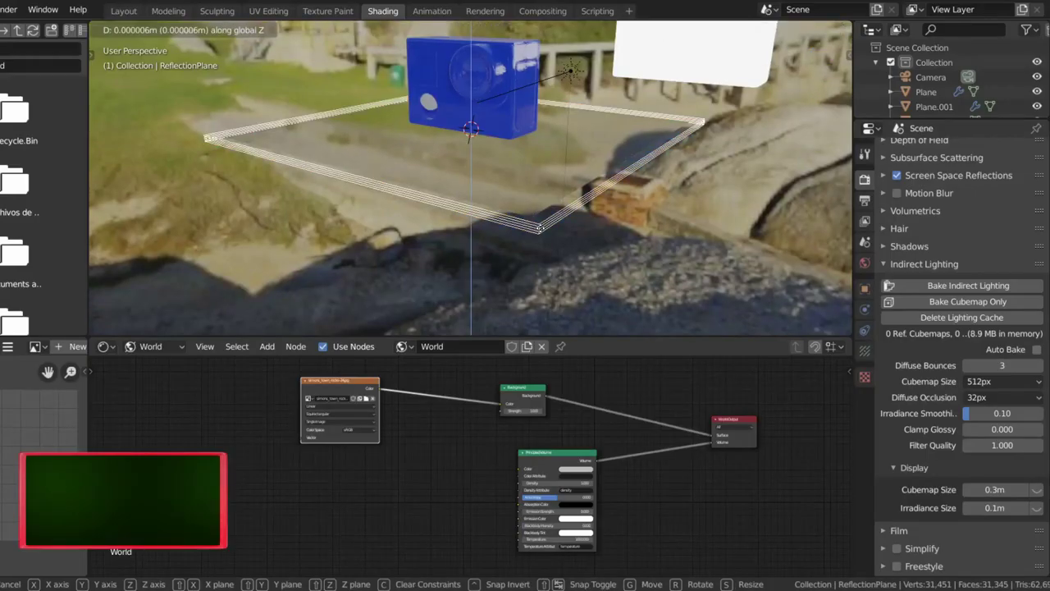
click(592, 239)
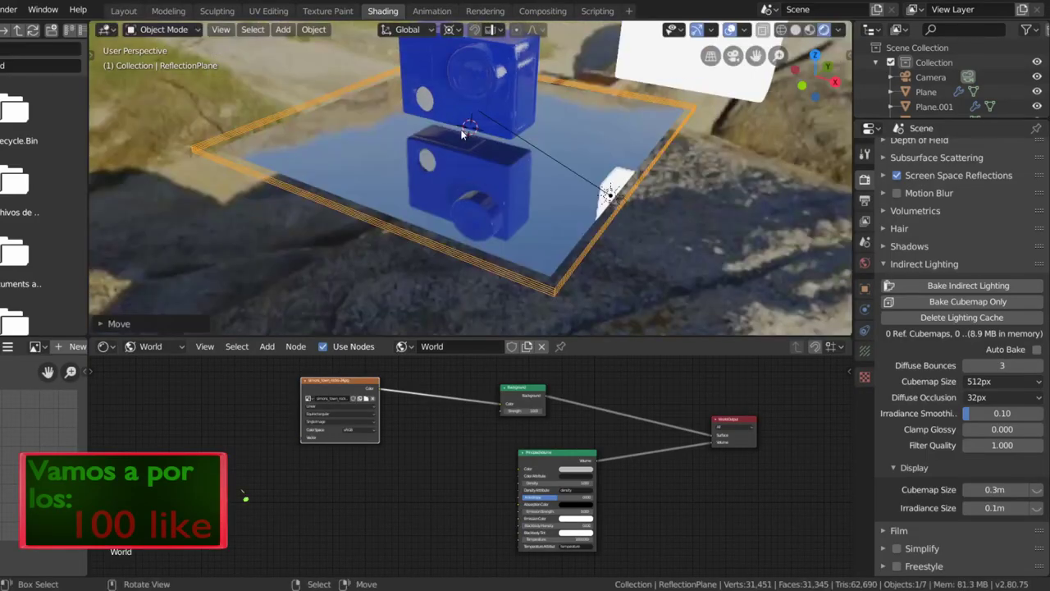
key(g)
key(z)
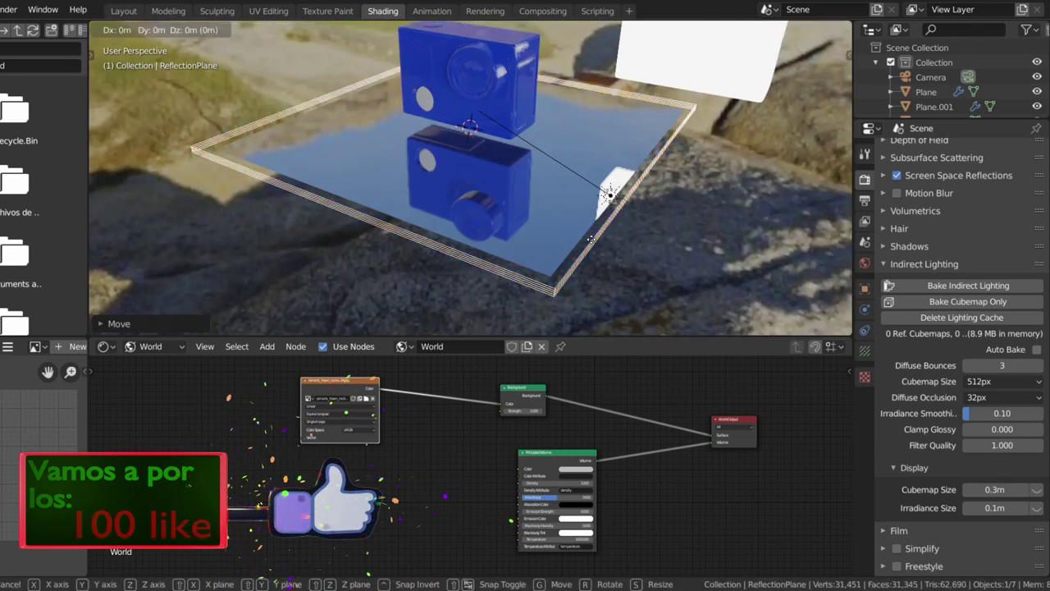
click(473, 152)
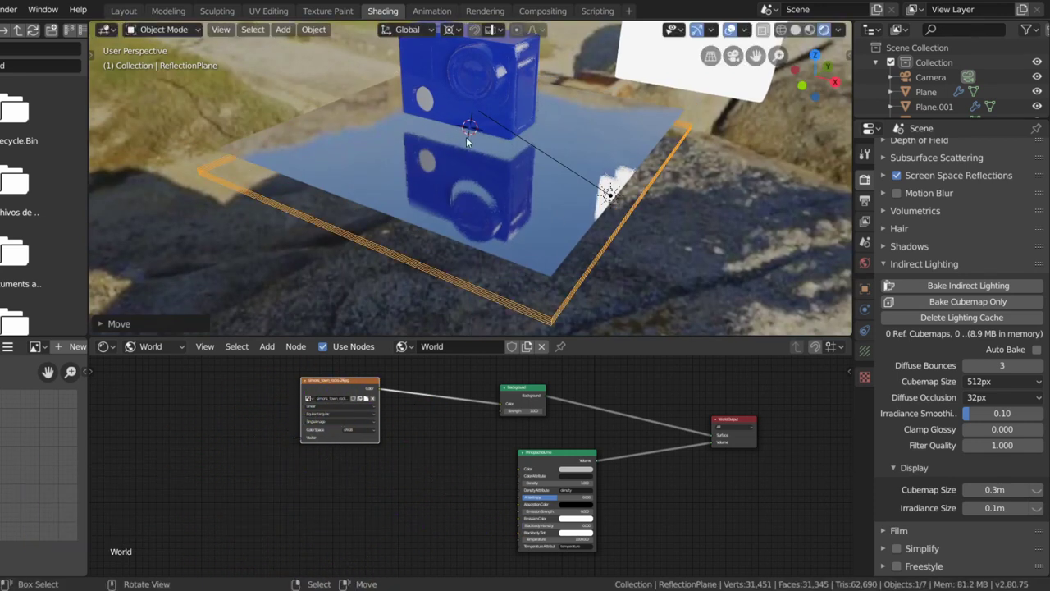
key(g)
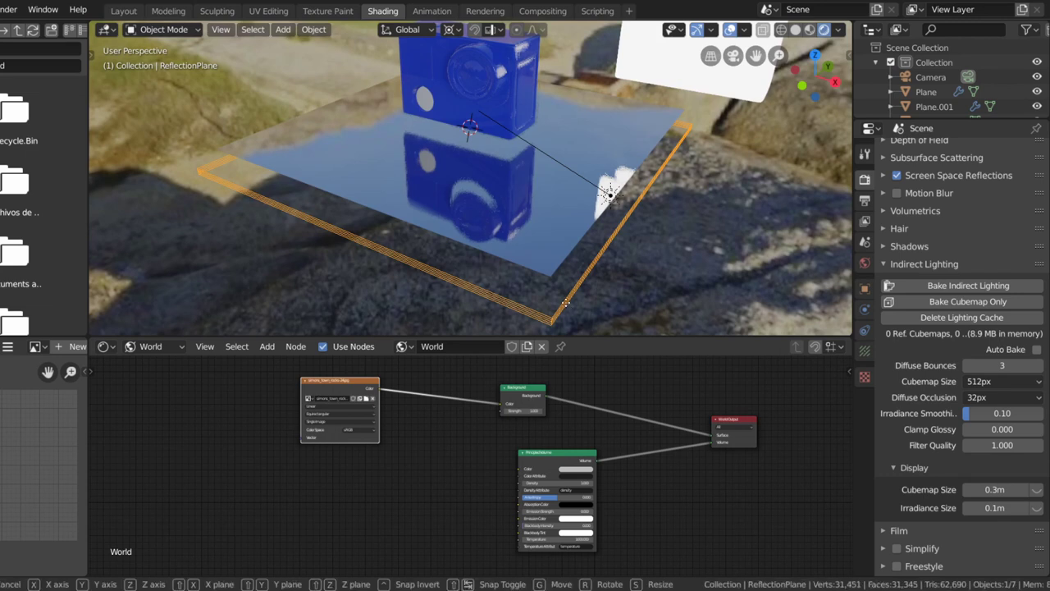
key(z)
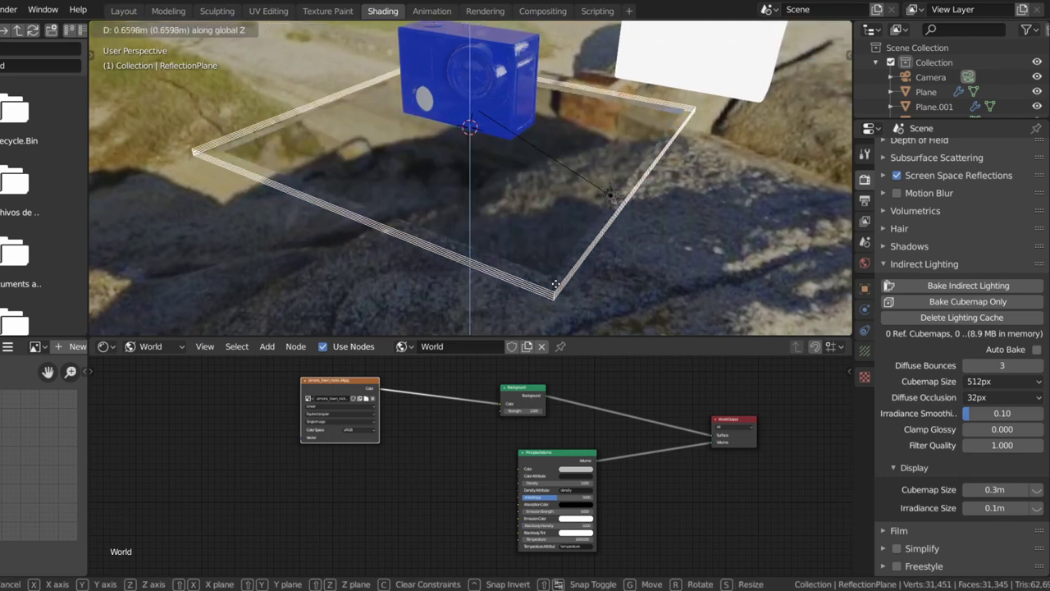
click(551, 280)
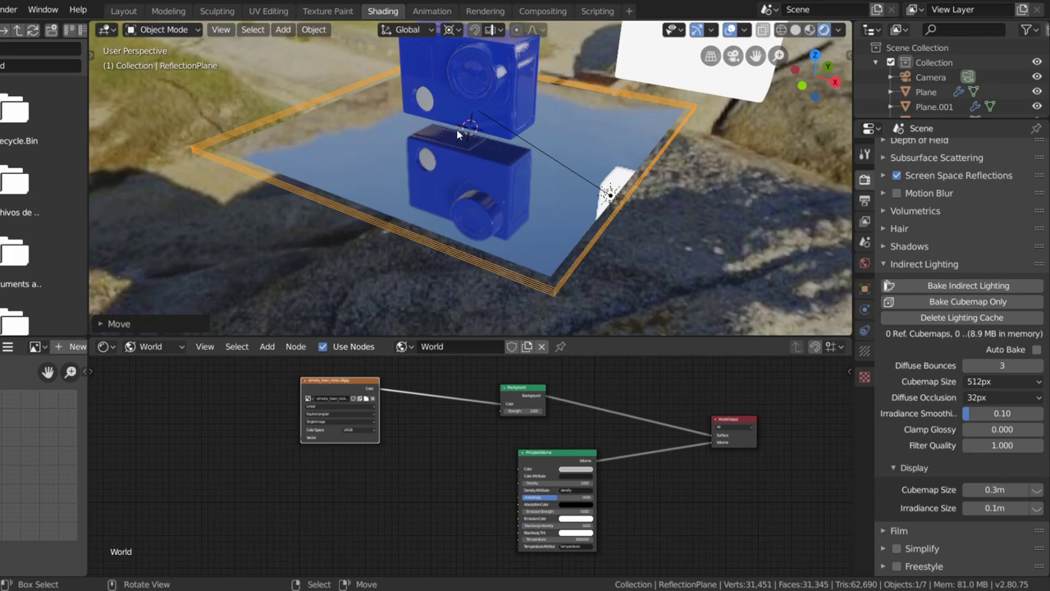
Orbit and zoom to inspect the camera and white box mirrored in the plane
mouse_move(509, 159)
middle_down()
mouse_move(503, 174)
mouse_move(536, 154)
mouse_move(748, 165)
mouse_move(417, 155)
mouse_move(953, 302)
middle_up()
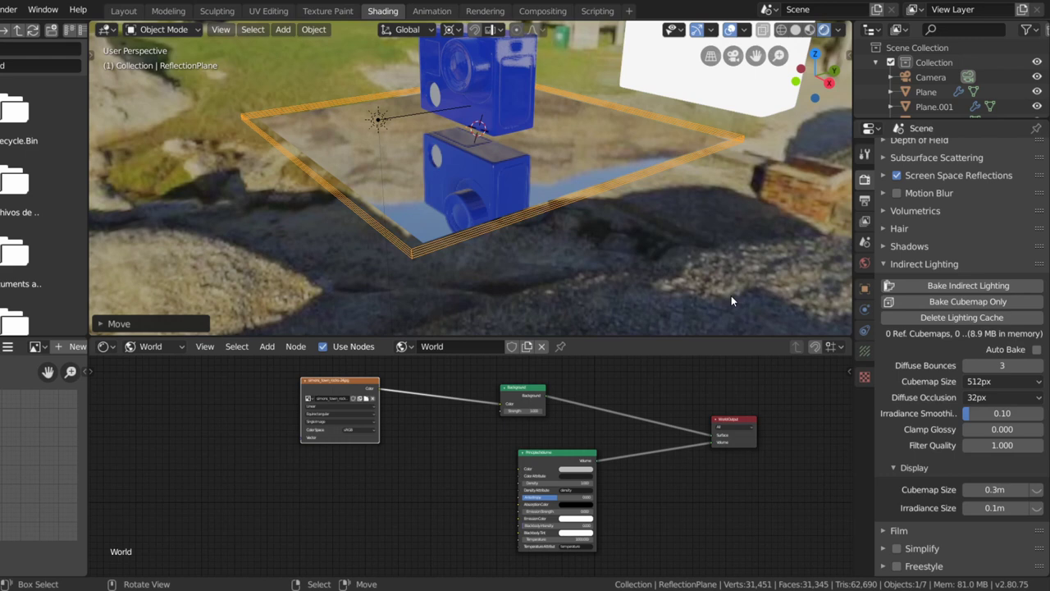
mouse_move(731, 295)
middle_down()
mouse_move(632, 262)
mouse_move(701, 253)
mouse_move(573, 275)
middle_up()
scroll(573, 275, up, 5)
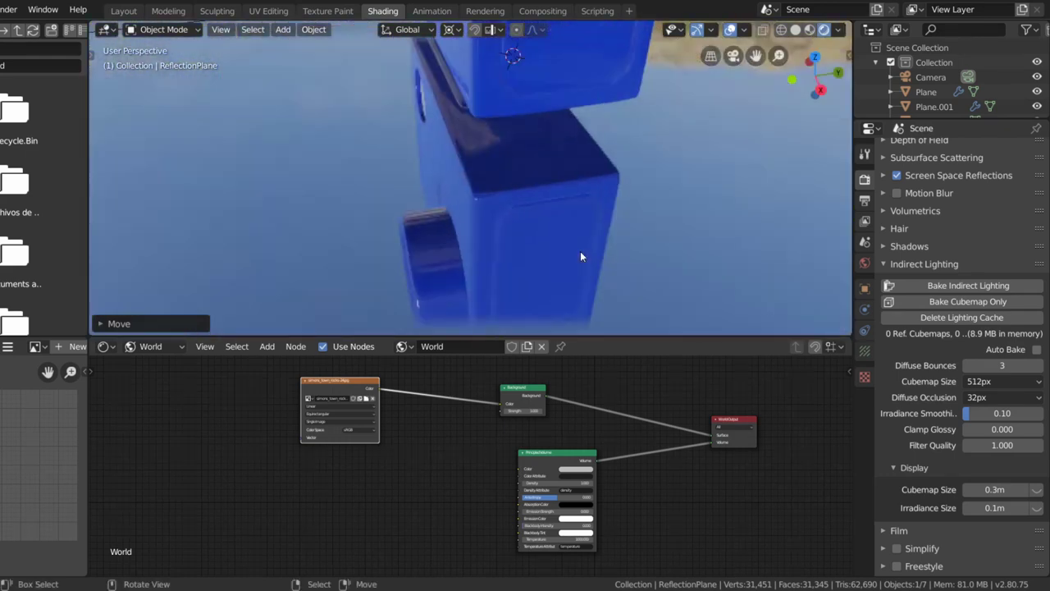
scroll(580, 251, up, 2)
scroll(582, 238, up, 1)
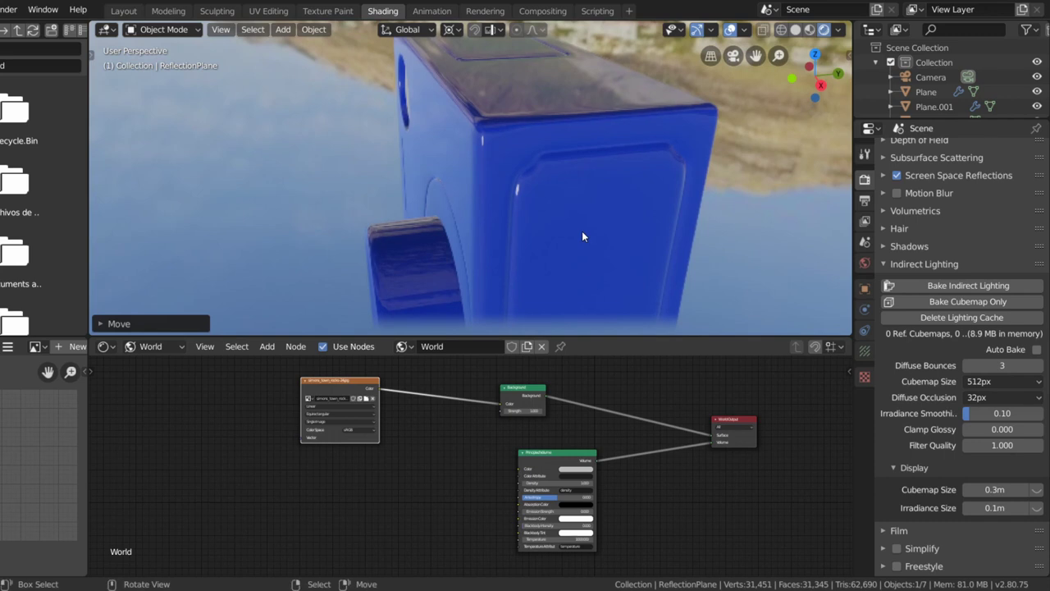
scroll(593, 217, down, 3)
scroll(479, 215, down, 3)
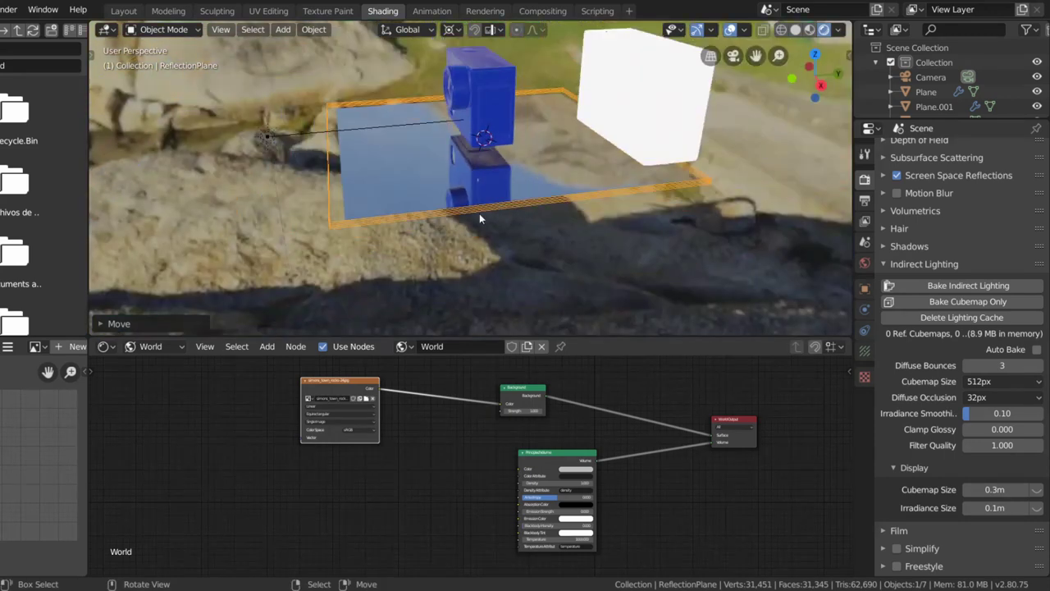
middle_drag(480, 218, 519, 219)
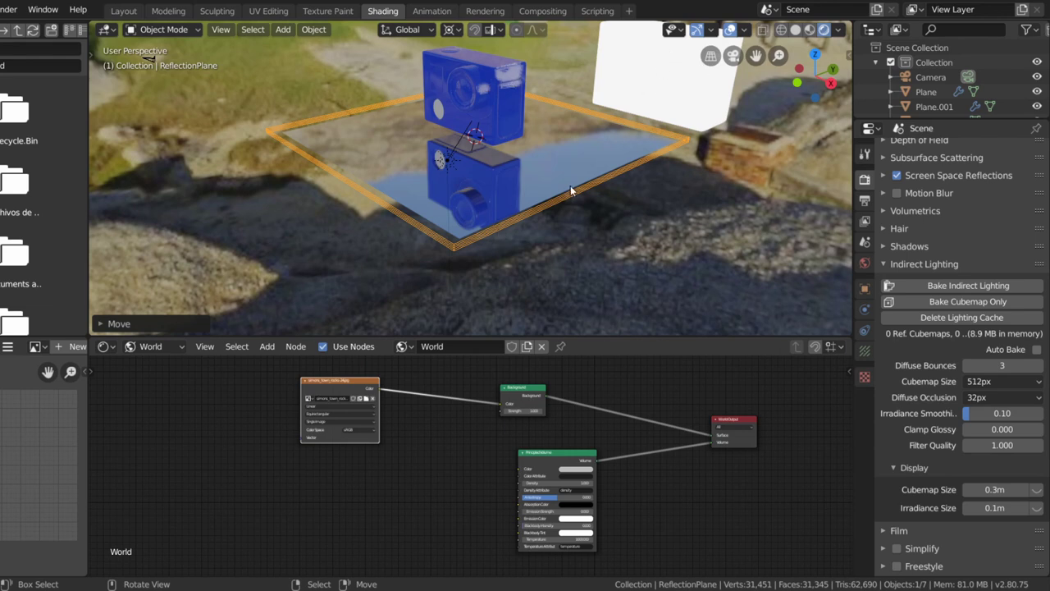
scroll(570, 187, down, 2)
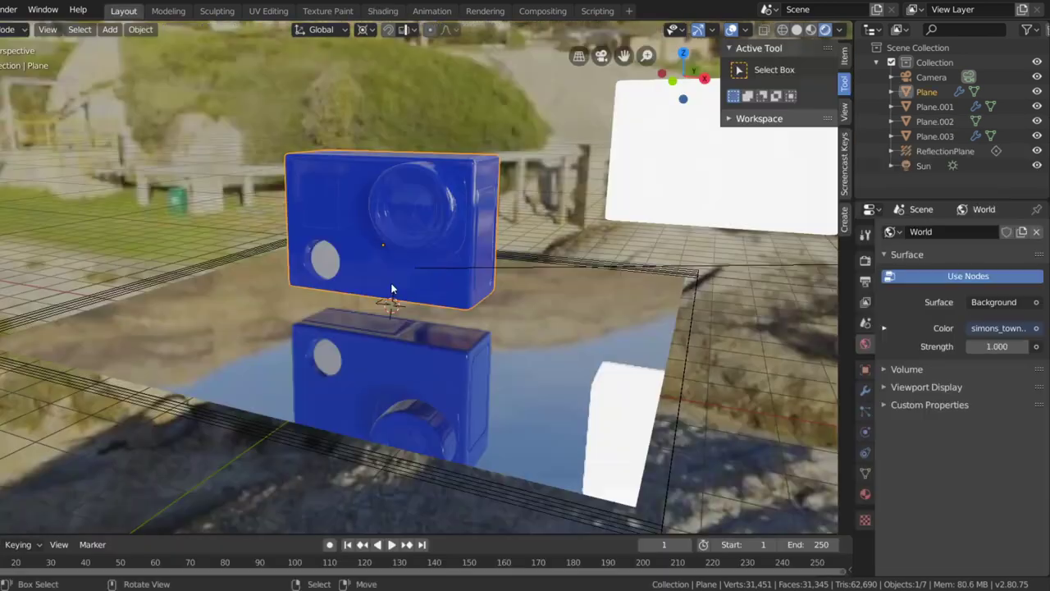
Bring up the Add menu's Light Probe types over the viewport
key(shift+a)
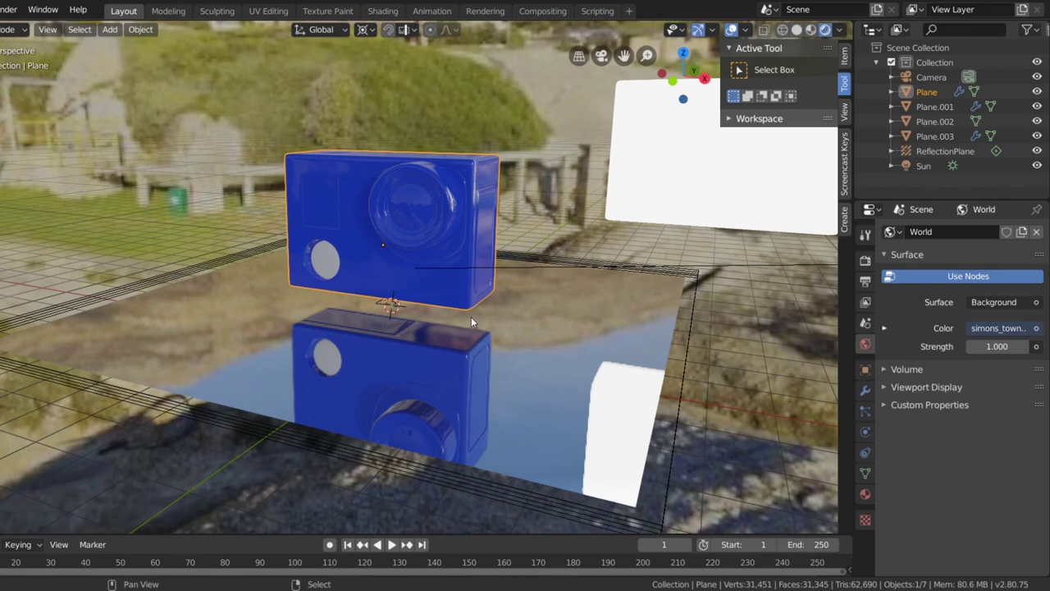
key(shift+a)
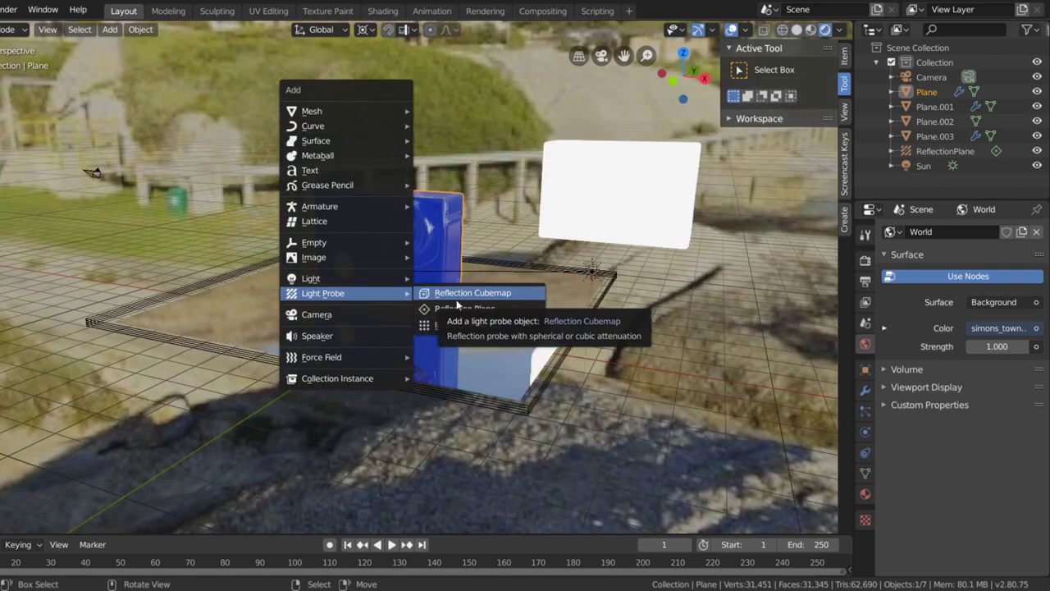
Add an Irradiance Volume light probe and expand the Indirect Lighting render settings
click(464, 325)
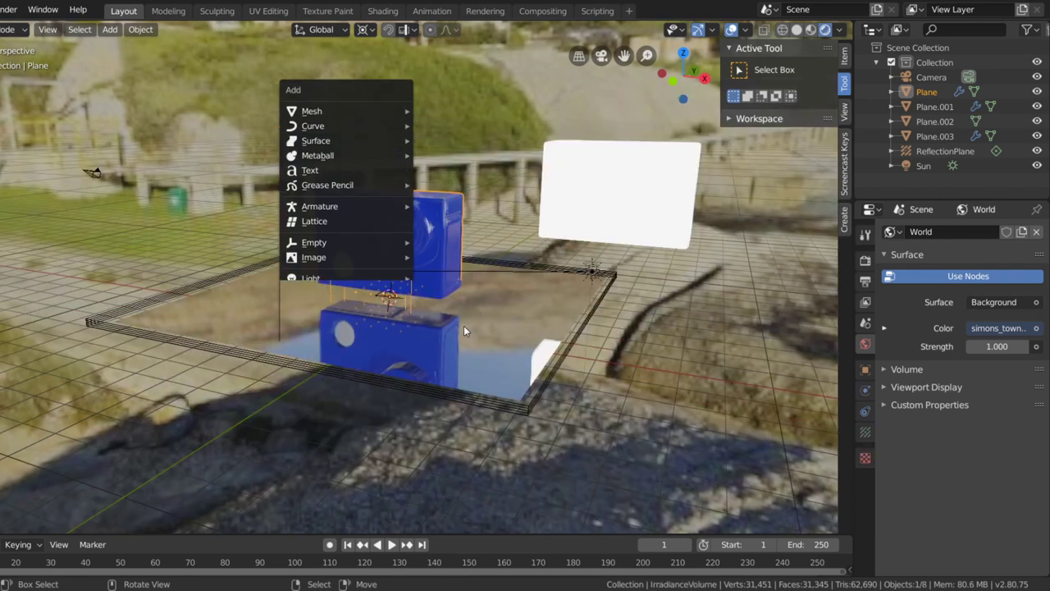
click(865, 259)
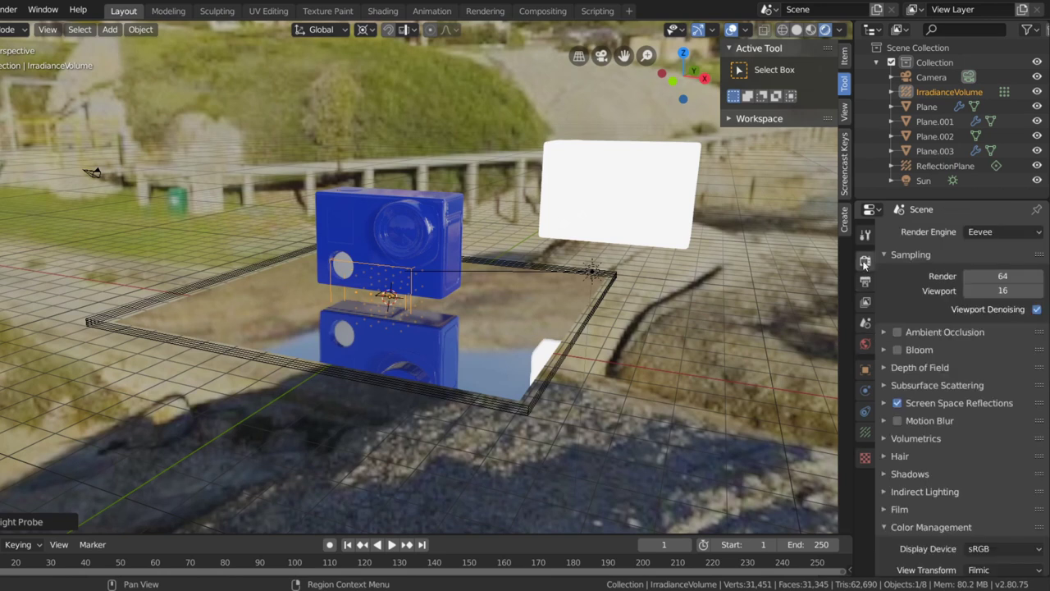
scroll(884, 345, down, 4)
click(885, 362)
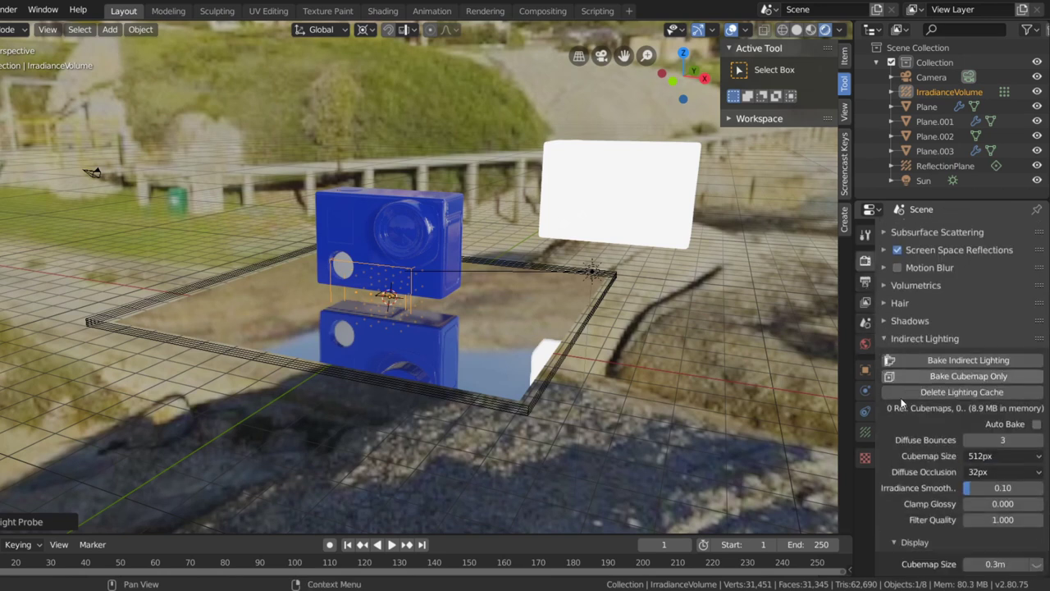
scroll(902, 402, down, 4)
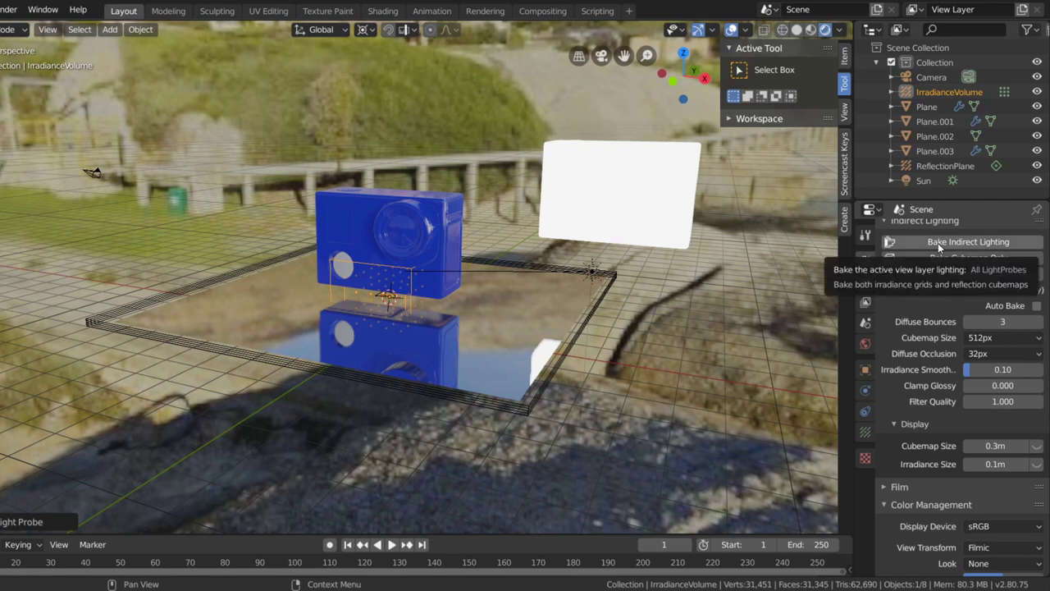
scroll(399, 284, up, 1)
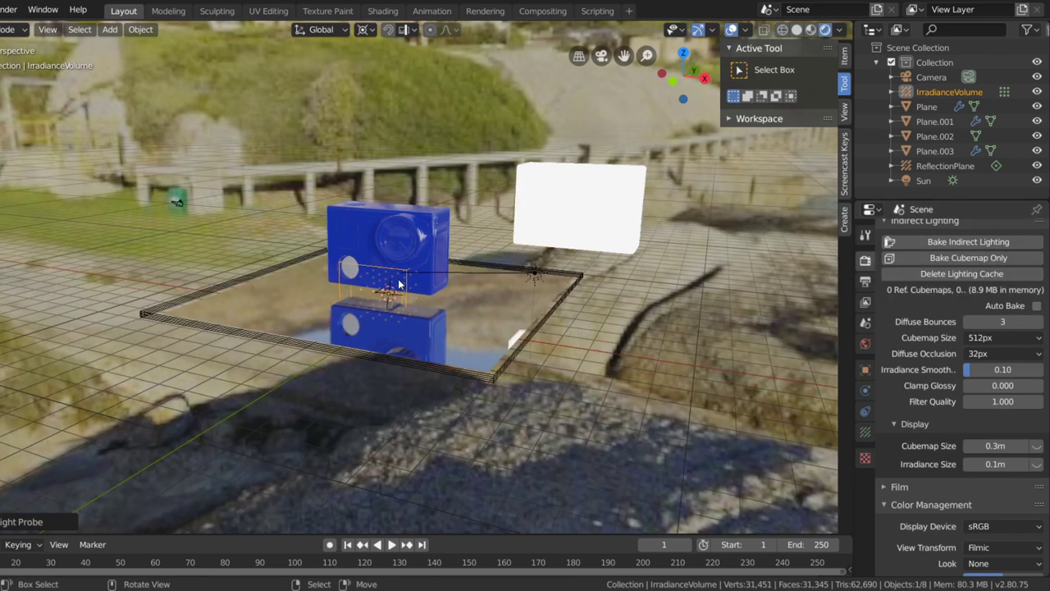
scroll(400, 284, up, 1)
Scale the Irradiance Volume up around the camera, mirror plane and box, then frame it
key(s)
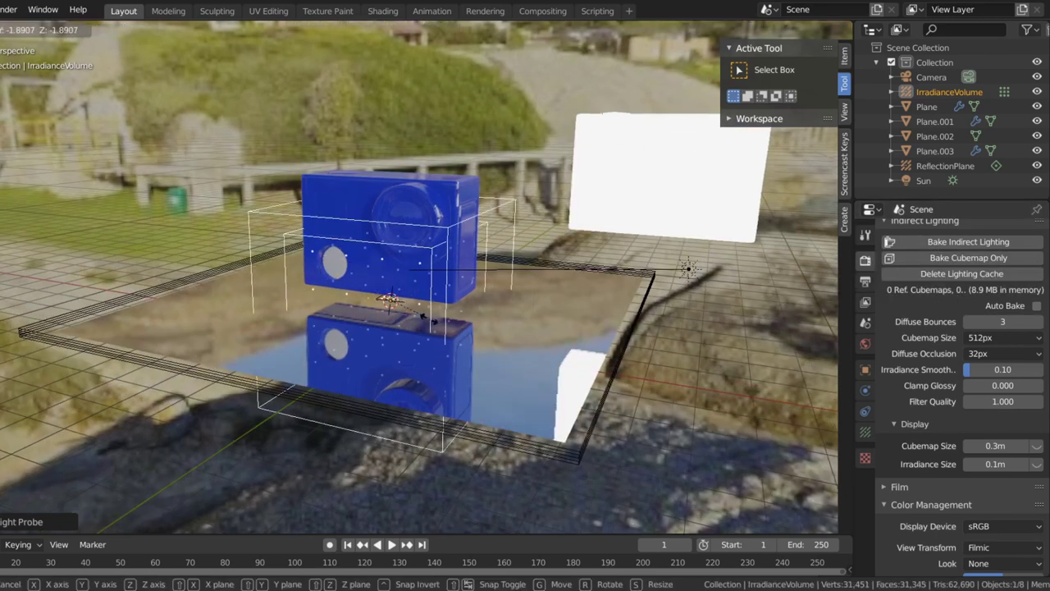
click(464, 368)
mouse_move(464, 362)
middle_down()
mouse_move(385, 357)
mouse_move(481, 345)
mouse_move(481, 252)
mouse_move(399, 266)
mouse_move(497, 267)
mouse_move(493, 277)
middle_up()
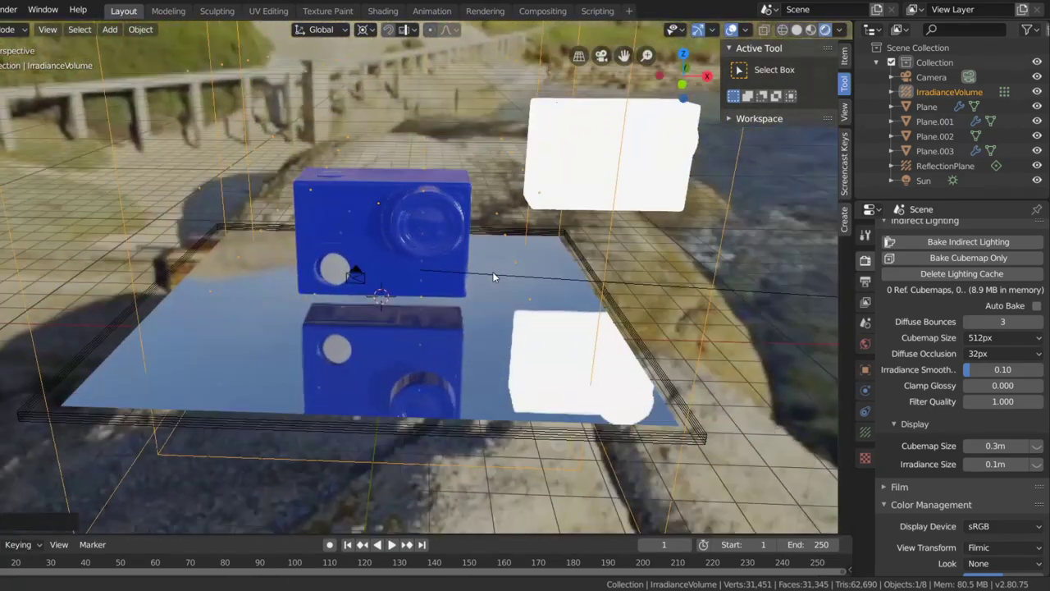
key(KP_Decimal)
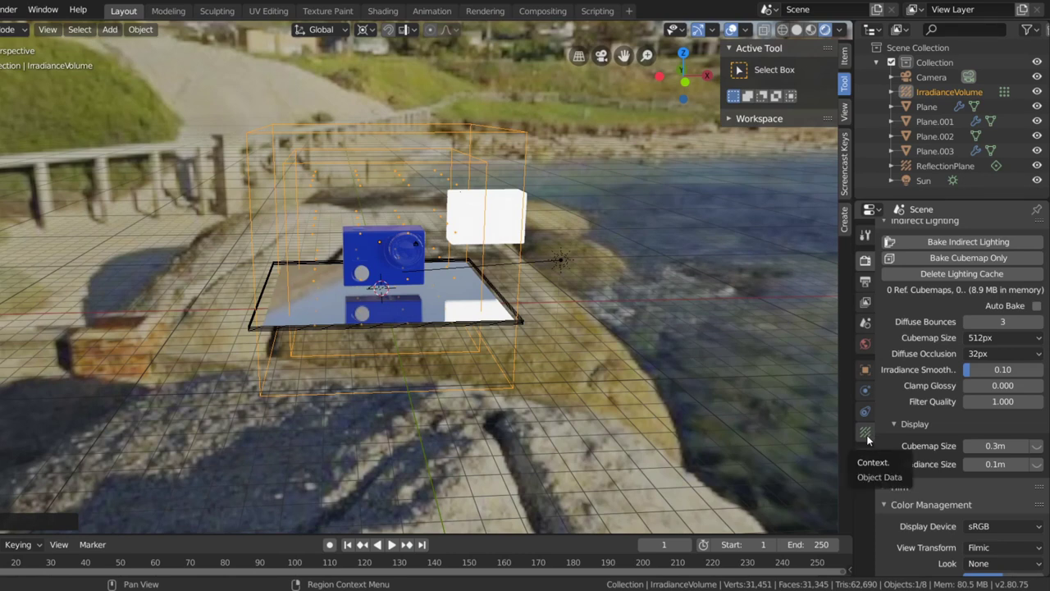
Set the Irradiance Volume's X resolution to 34 and orbit around the camera
click(866, 432)
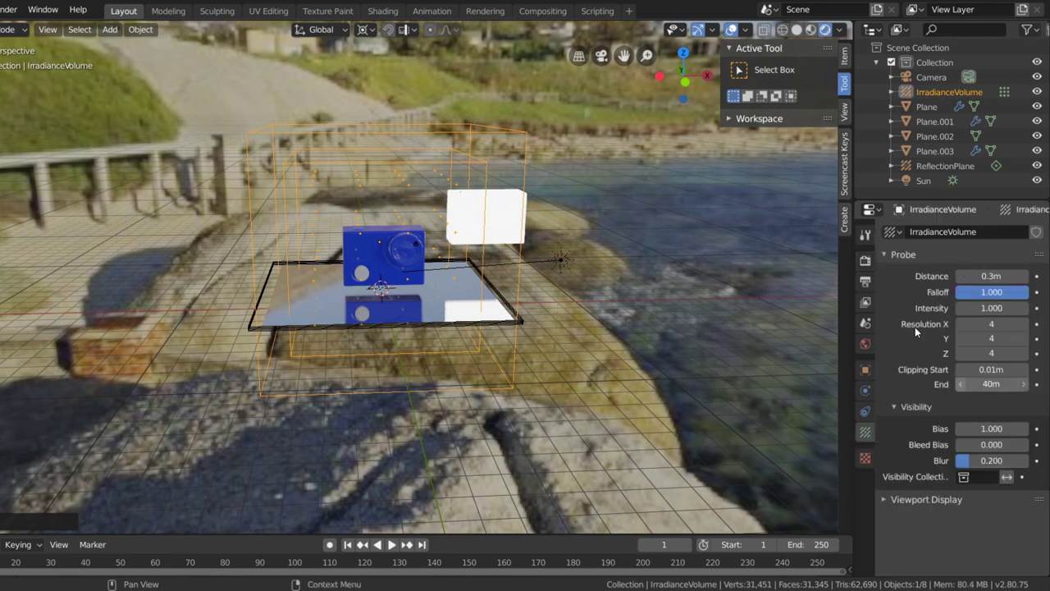
mouse_move(991, 324)
mouse_down()
mouse_move(1025, 324)
mouse_move(991, 324)
mouse_up()
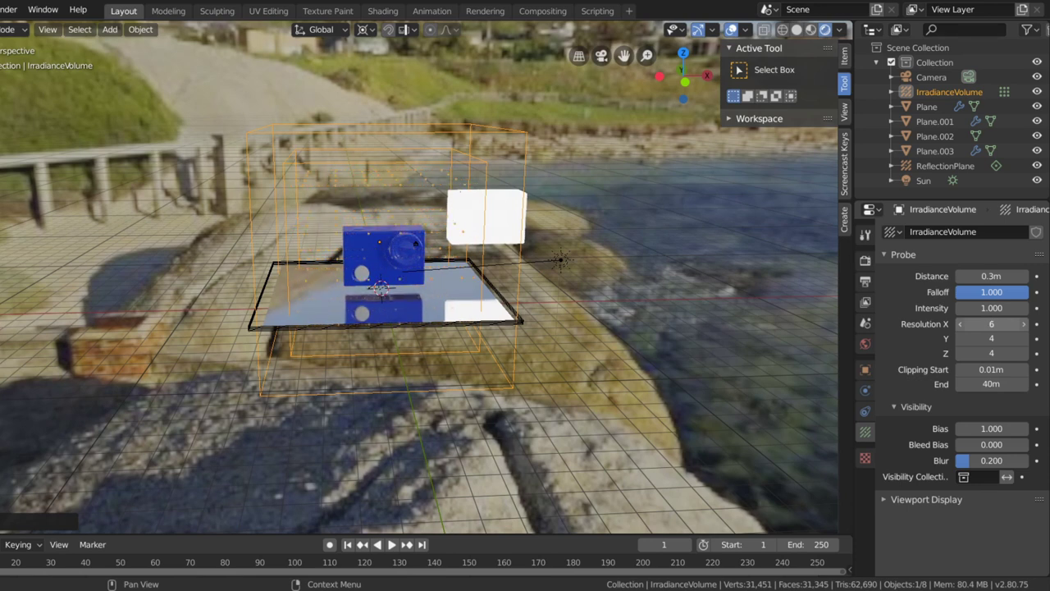
scroll(397, 242, up, 2)
scroll(396, 241, up, 3)
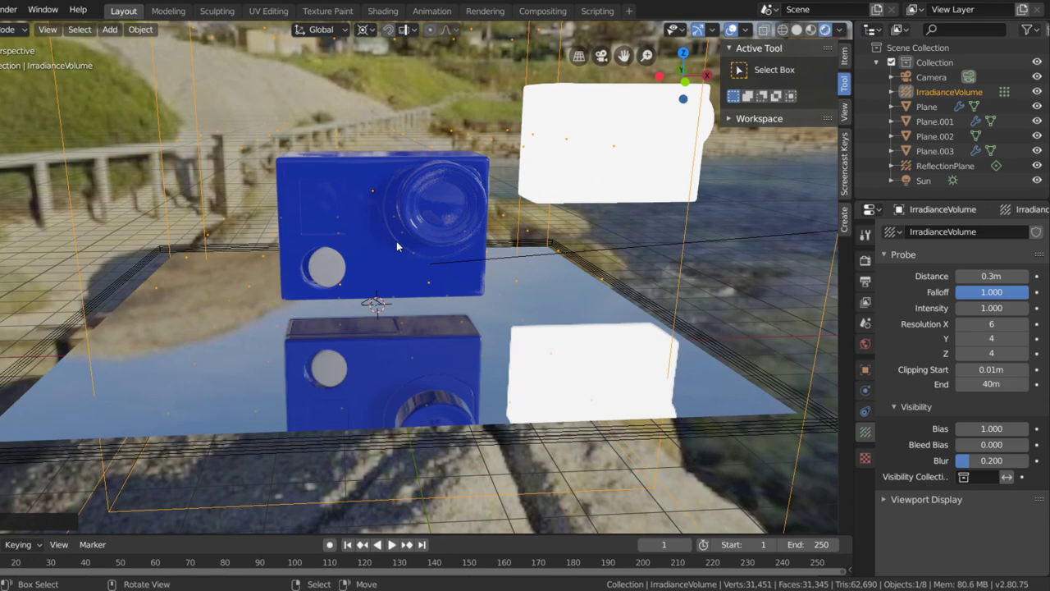
middle_drag(397, 242, 357, 270)
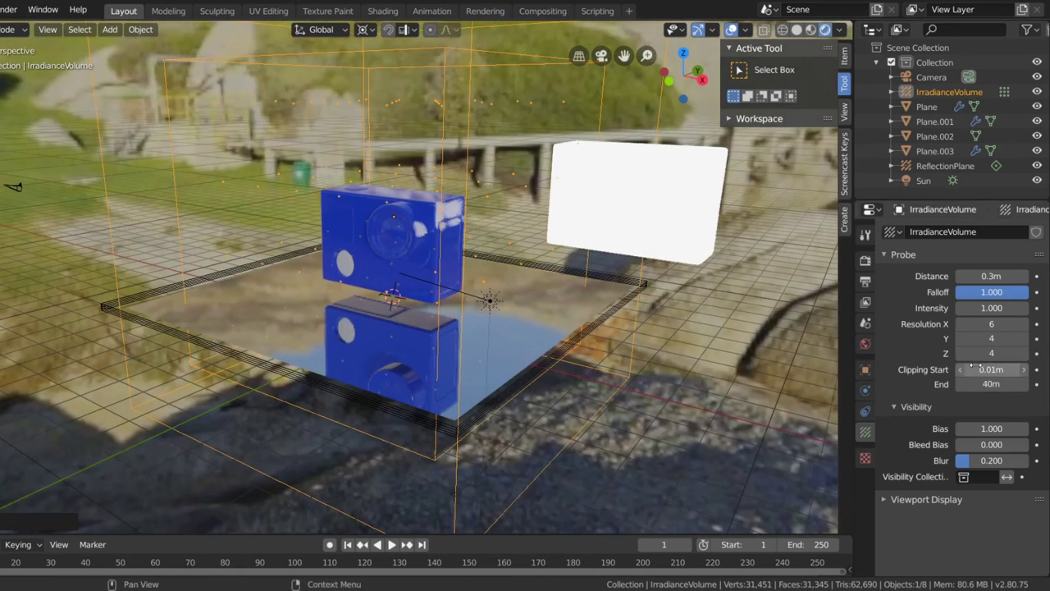
scroll(533, 306, up, 1)
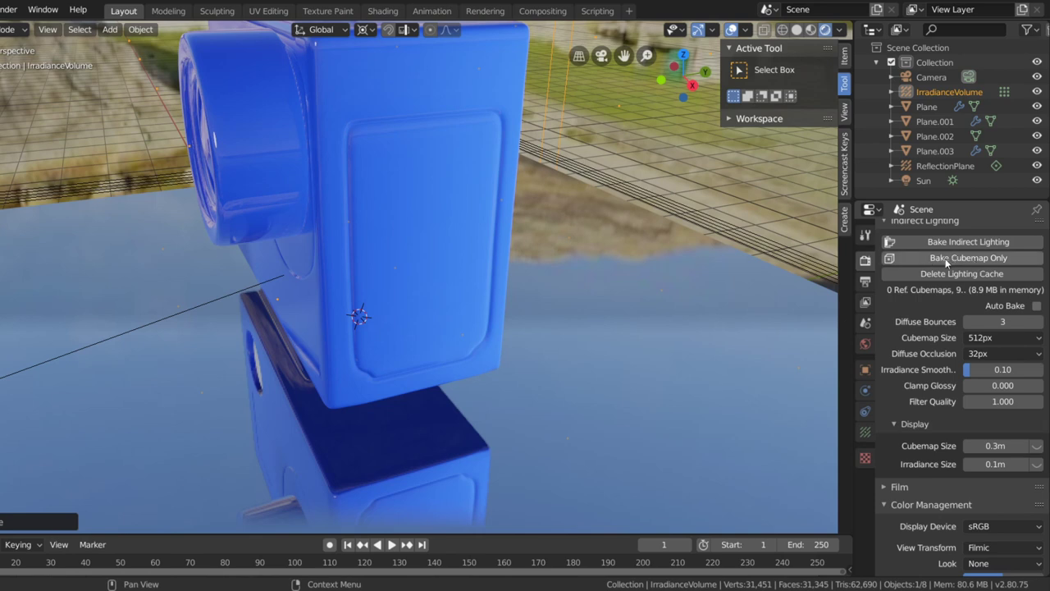
Delete the 8.9 MB baked lighting cache from the Indirect Lighting panel
mouse_move(416, 221)
middle_down()
mouse_move(370, 217)
mouse_move(364, 162)
middle_up()
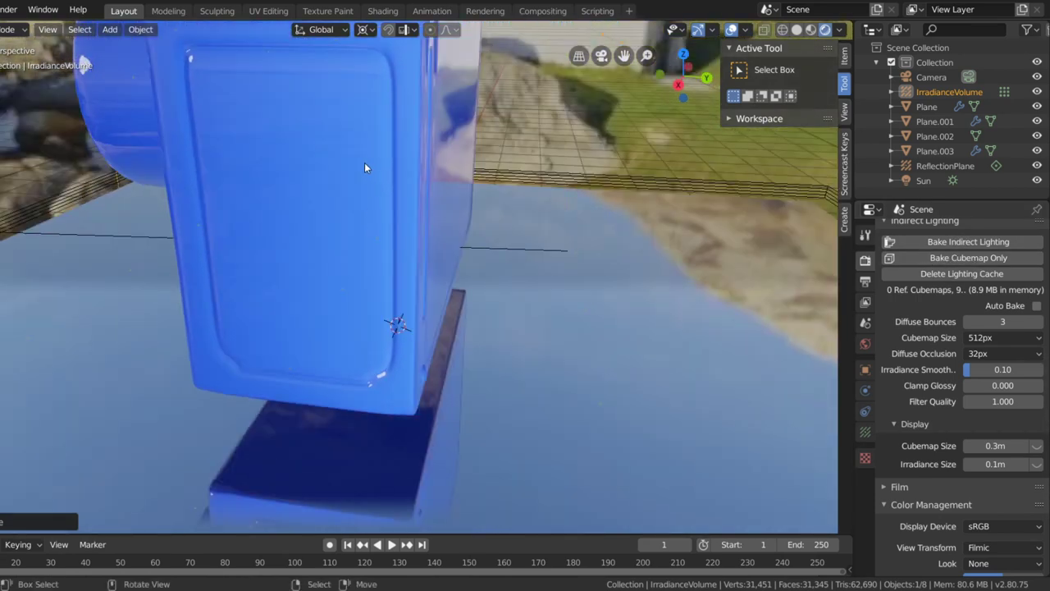
click(965, 273)
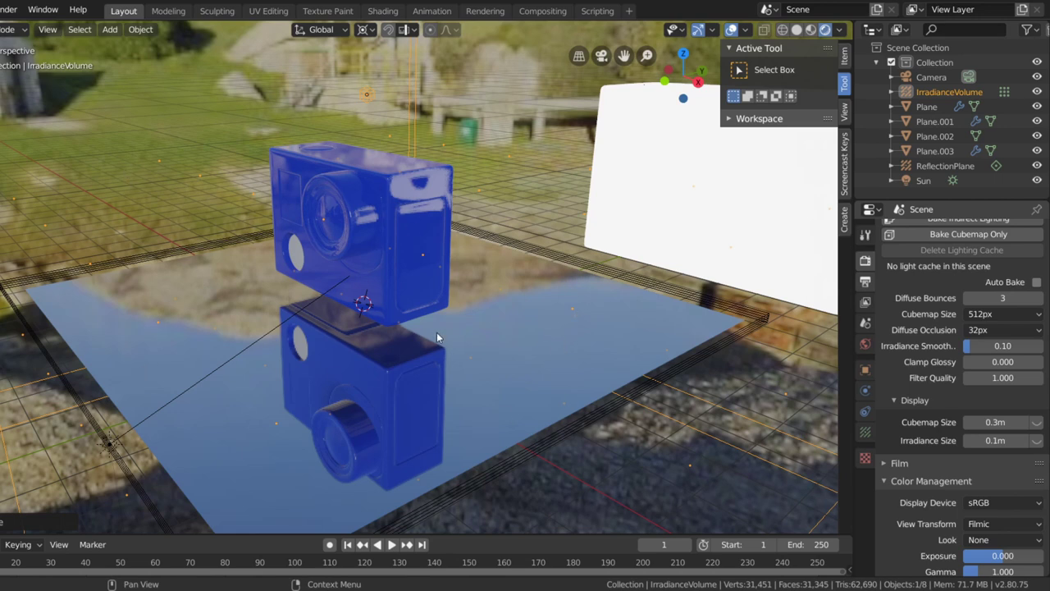
scroll(957, 326, up, 1)
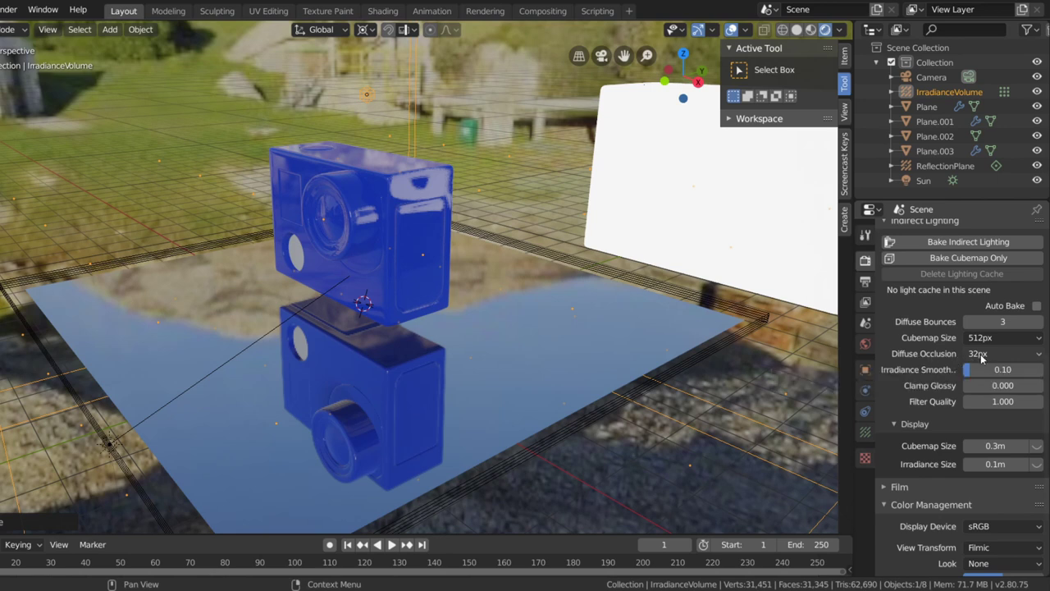
Set Irradiance Smoothing to 0.23 and Clamp Glossy to 1.200
drag(968, 369, 996, 369)
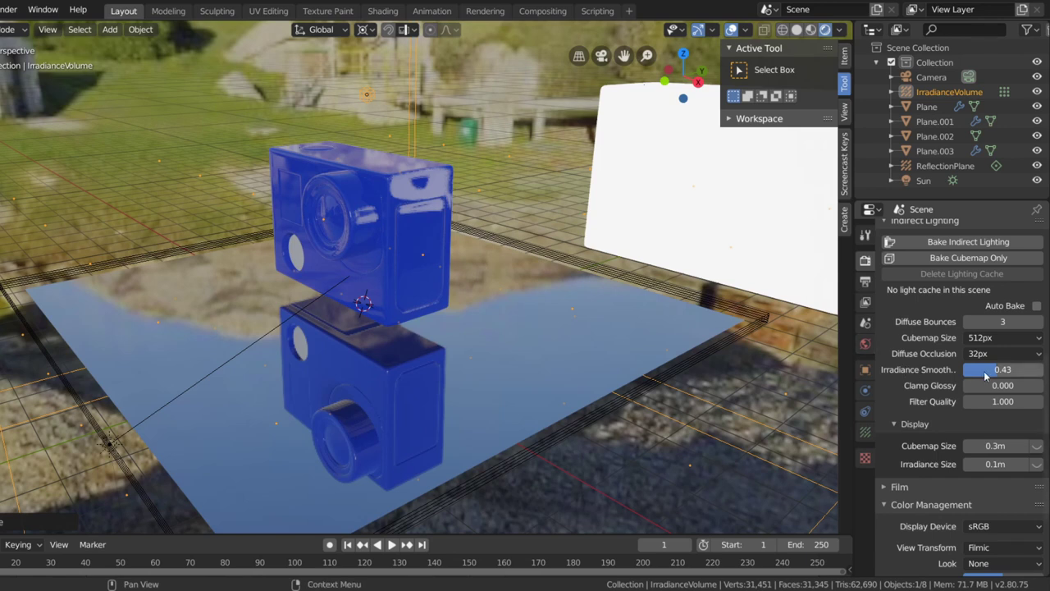
drag(993, 369, 959, 372)
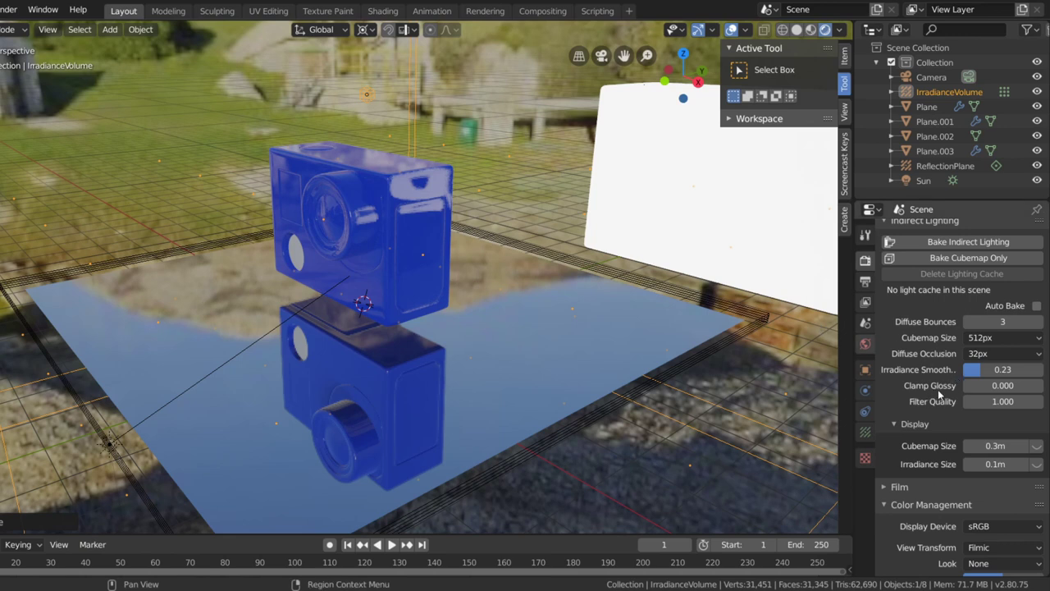
mouse_move(1001, 385)
mouse_down()
mouse_move(1030, 385)
mouse_move(977, 435)
mouse_up()
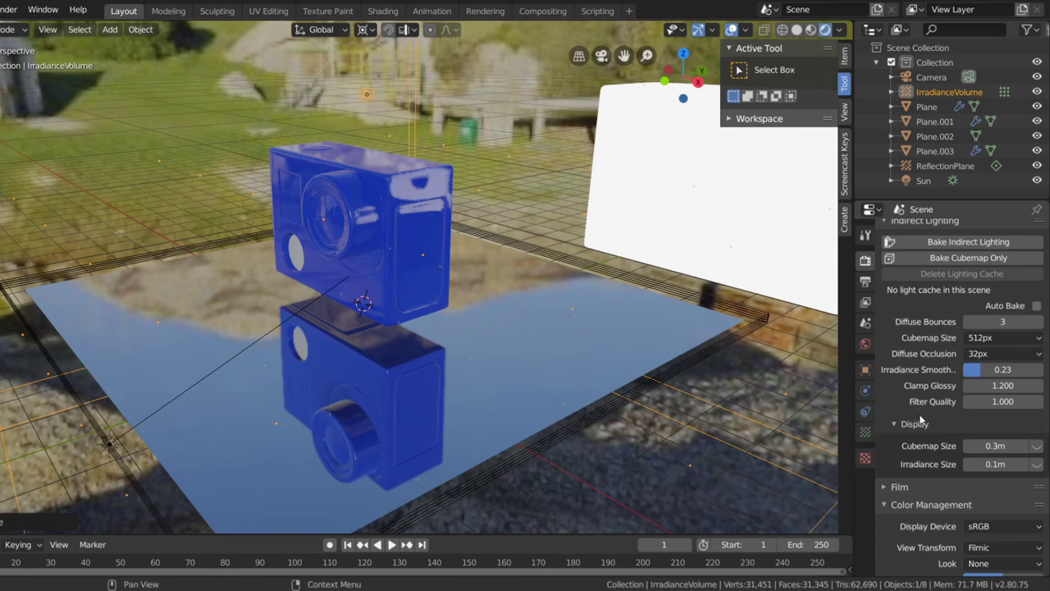
scroll(917, 420, down, 1)
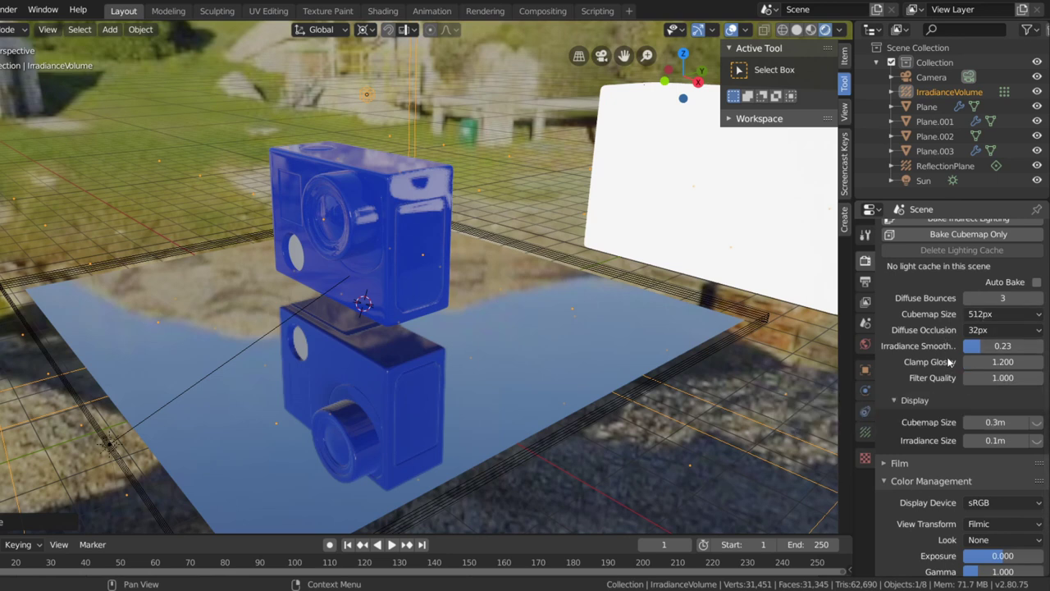
scroll(917, 295, up, 2)
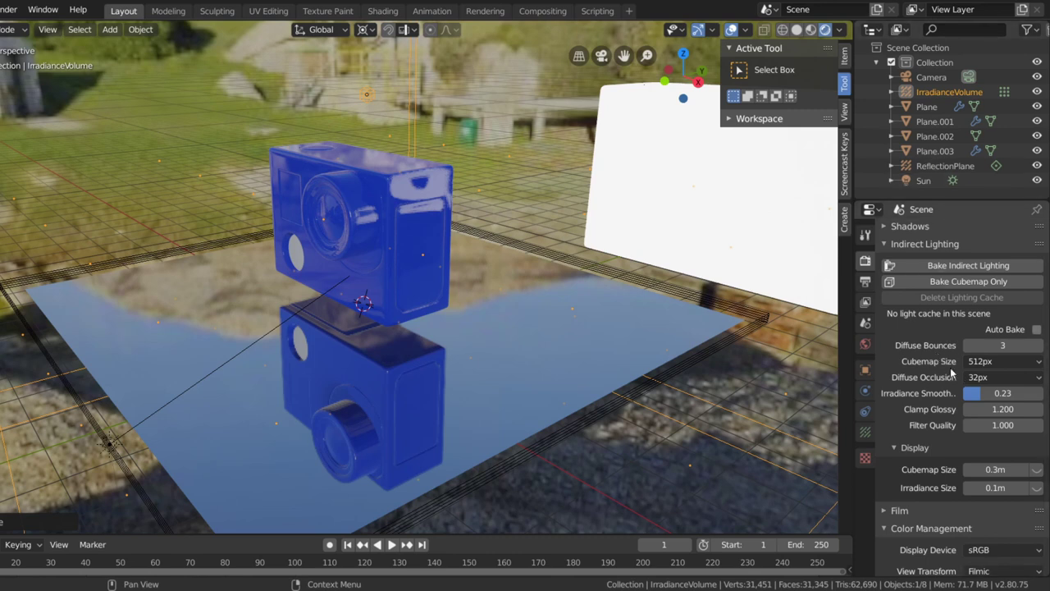
scroll(944, 384, down, 1)
scroll(945, 384, down, 2)
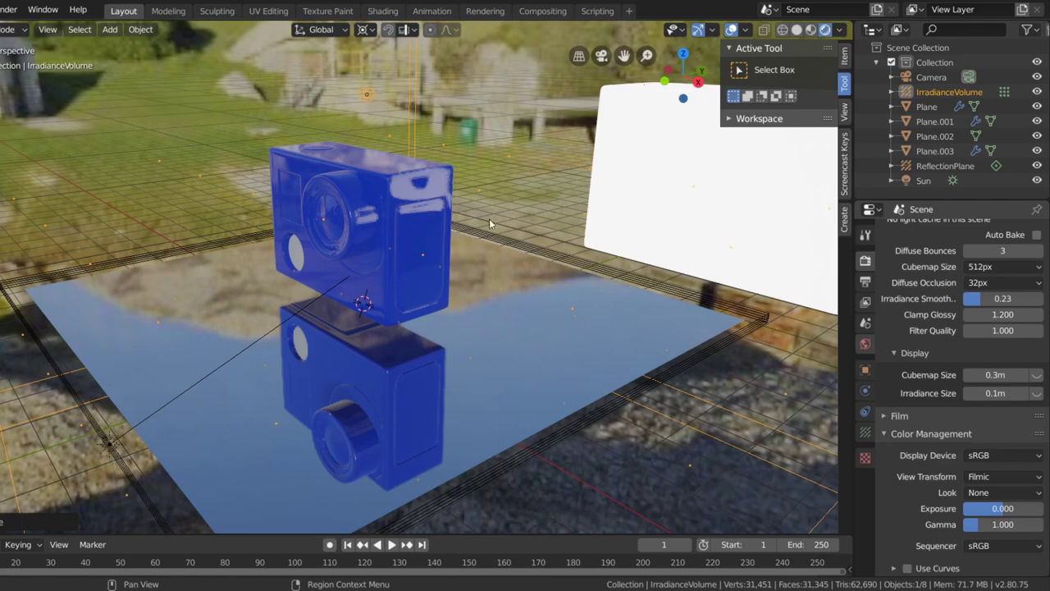
Zoom out to the whole plane and expand the Film panel, showing 1.50 px filter size
middle_drag(489, 221, 510, 236)
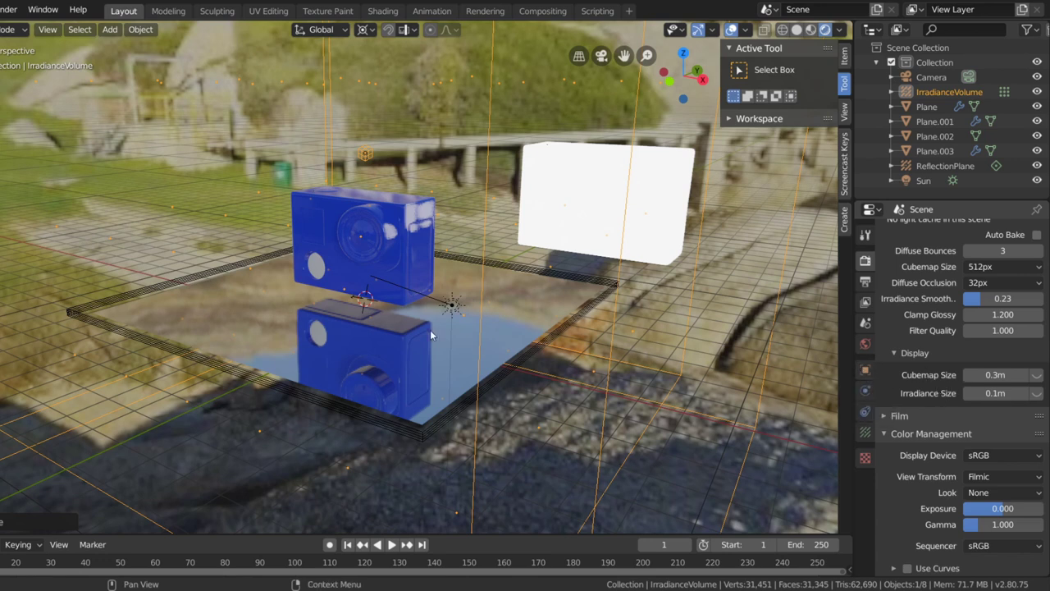
scroll(401, 360, up, 5)
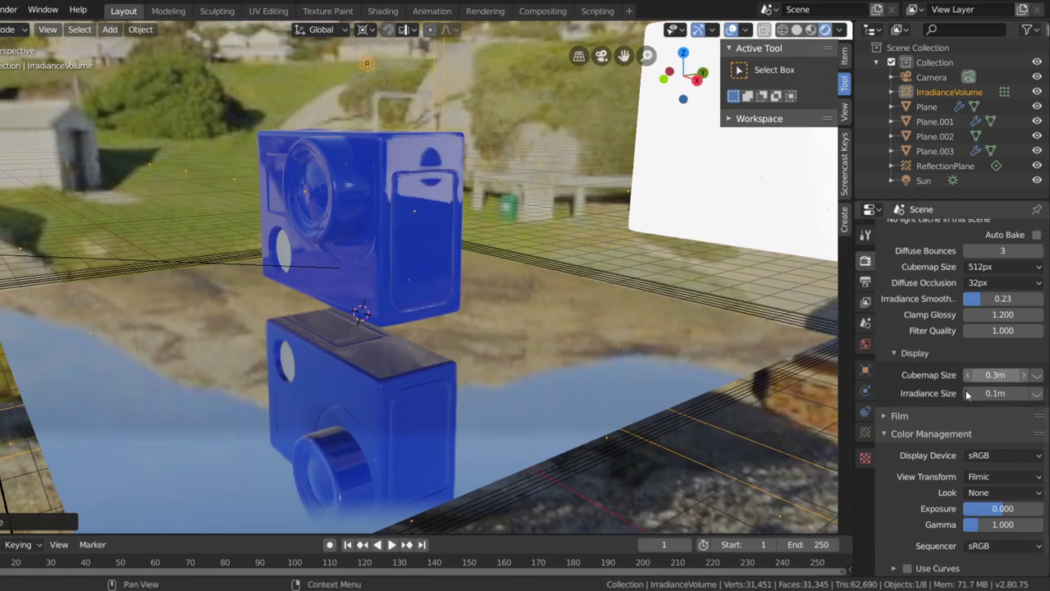
scroll(376, 360, down, 4)
mouse_move(377, 360)
middle_down()
mouse_move(393, 354)
mouse_move(383, 365)
middle_up()
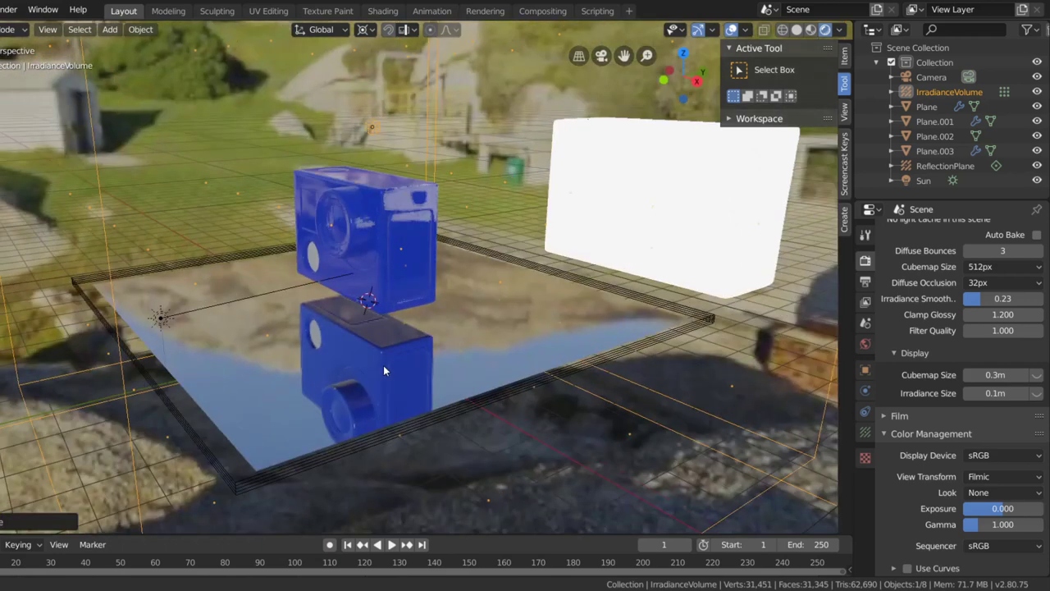
click(886, 380)
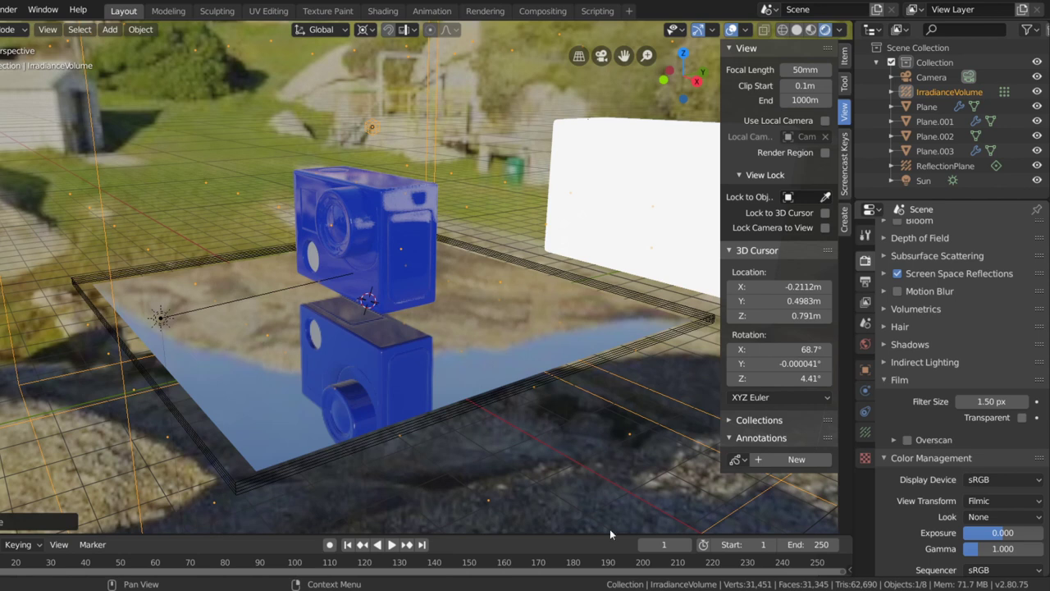
Try Film Transparent and vary Filter Size, ending at 2.98 px with an opaque background
click(1021, 417)
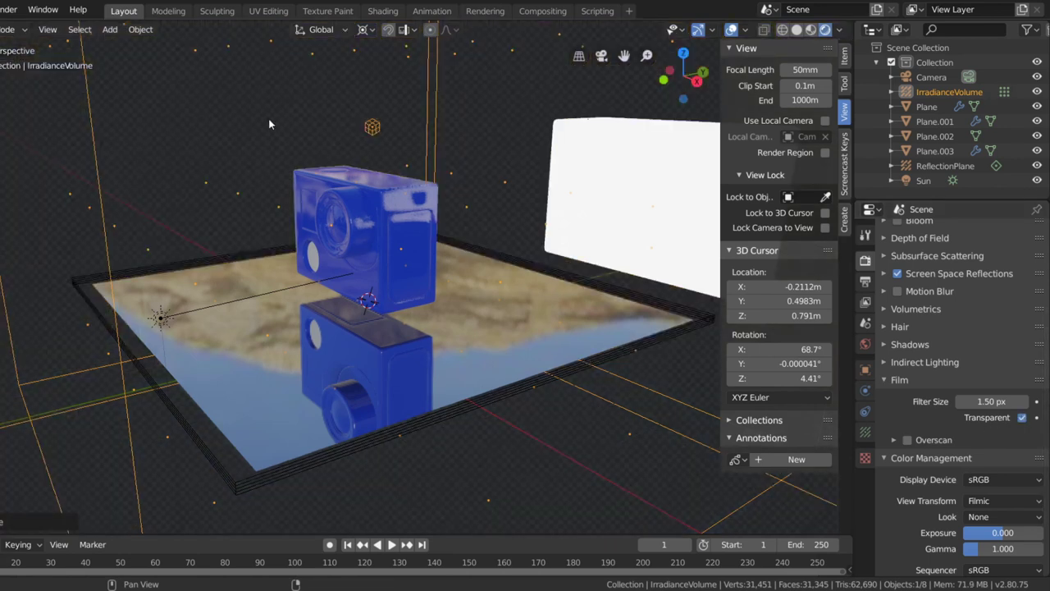
middle_drag(164, 252, 237, 260)
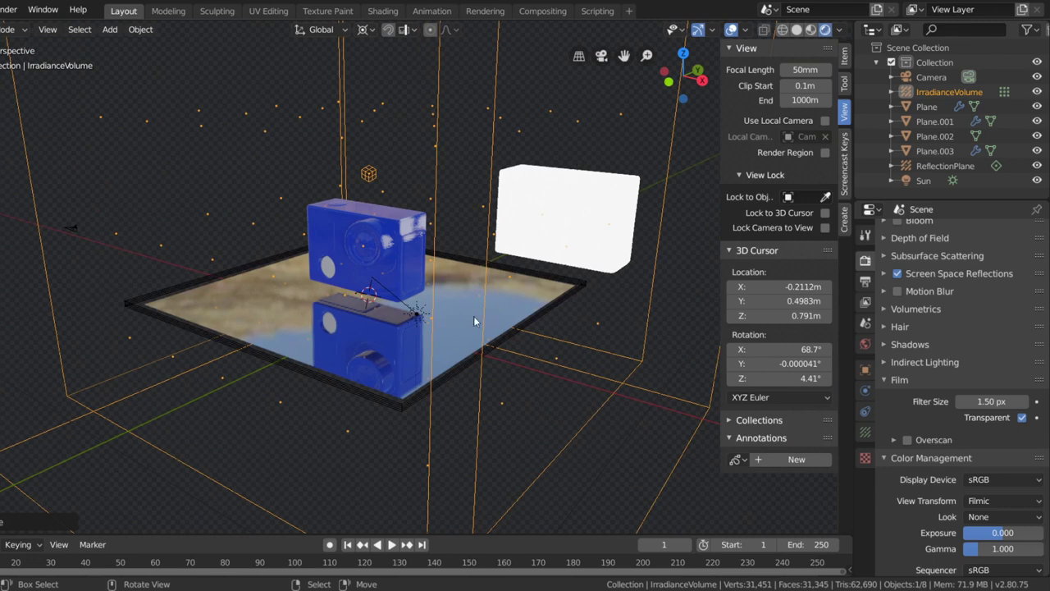
middle_drag(474, 322, 429, 345)
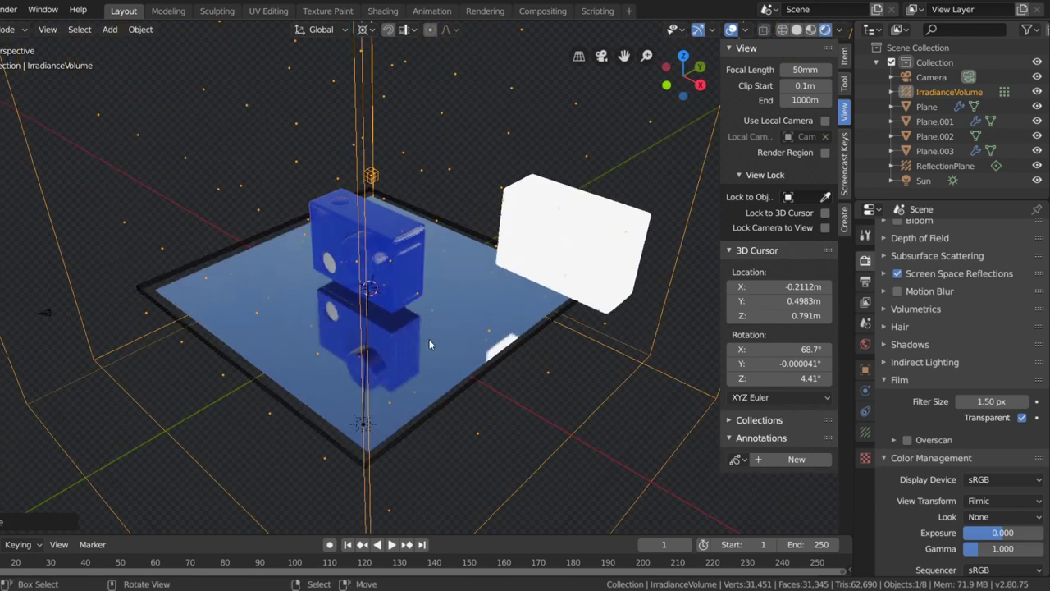
middle_drag(490, 382, 492, 337)
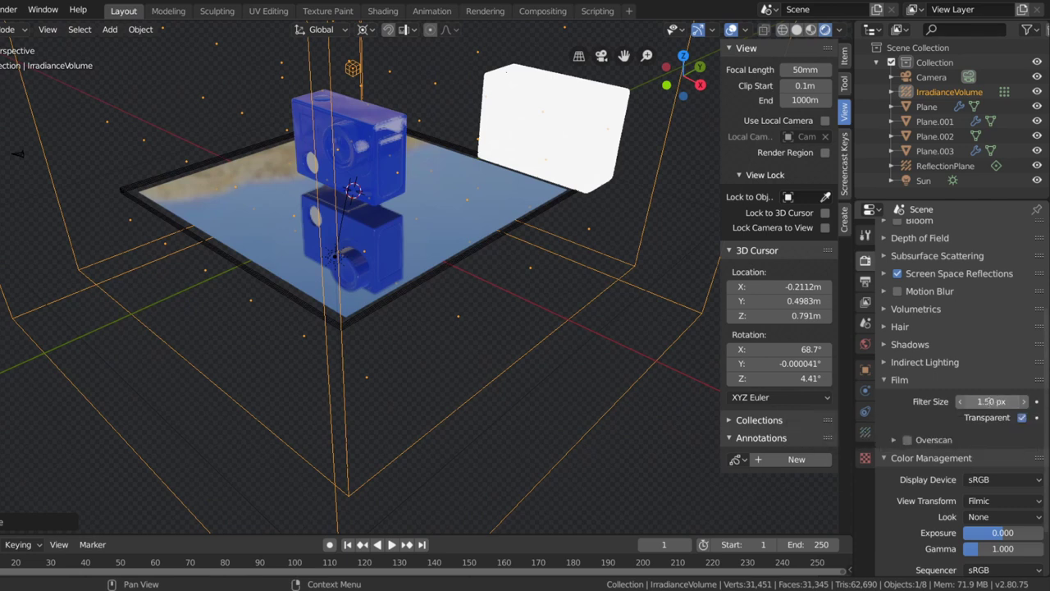
drag(991, 401, 960, 401)
scroll(105, 246, up, 5)
scroll(105, 246, up, 3)
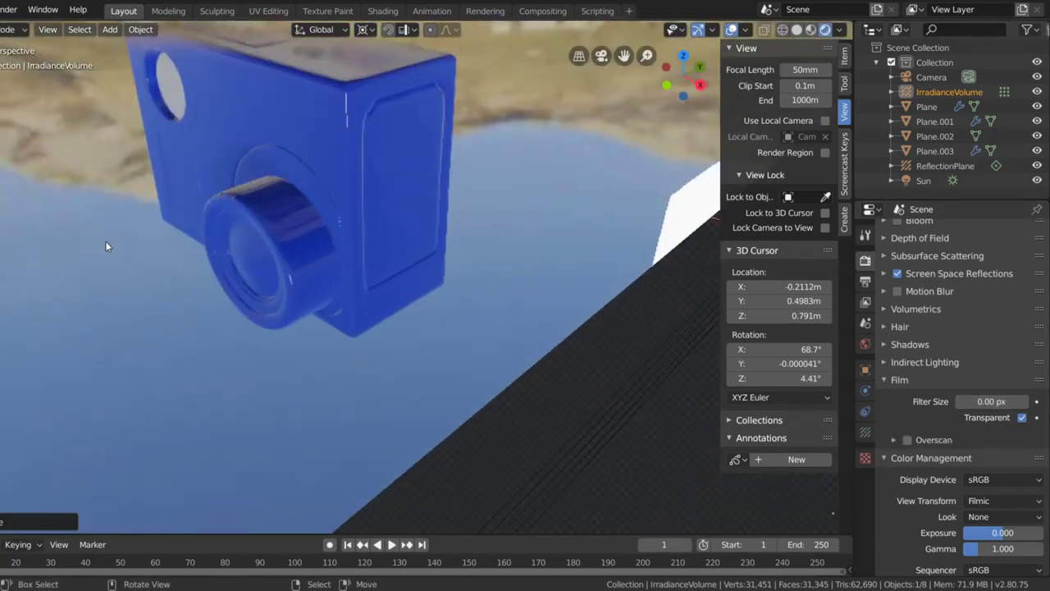
middle_drag(105, 246, 114, 253)
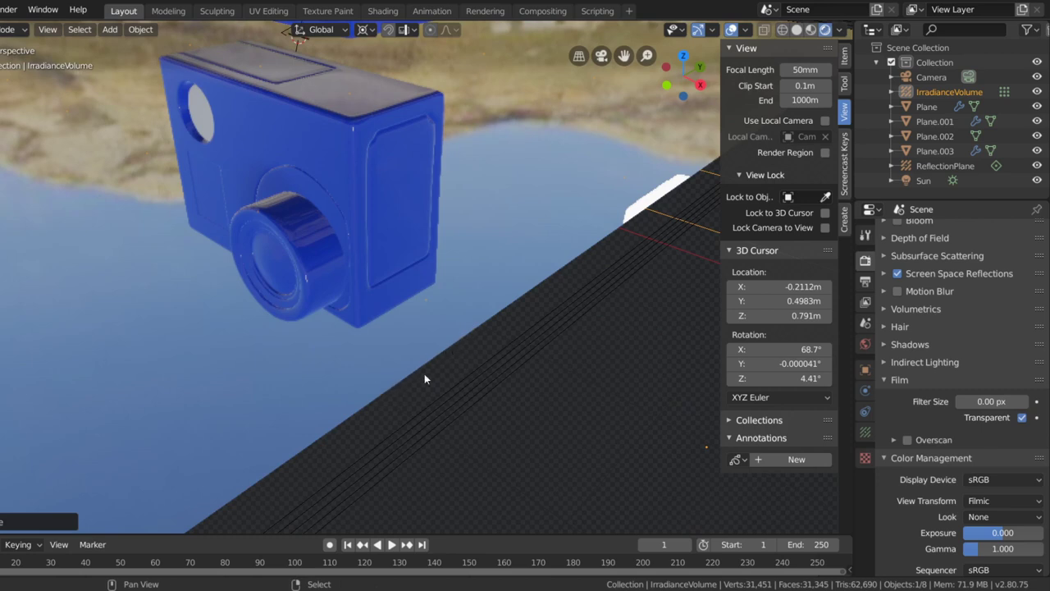
drag(991, 401, 1003, 401)
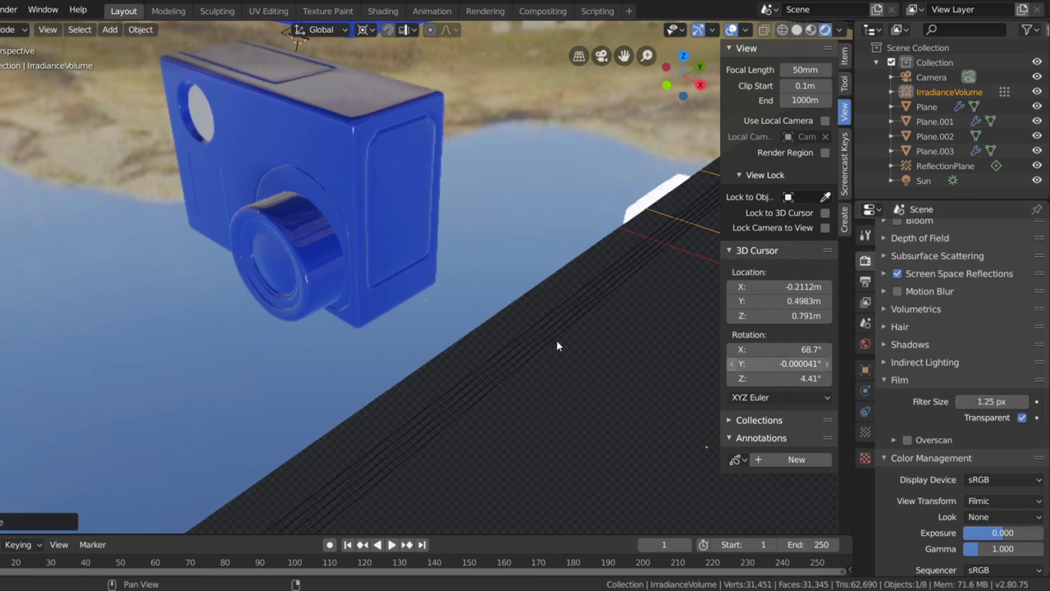
middle_drag(557, 346, 489, 358)
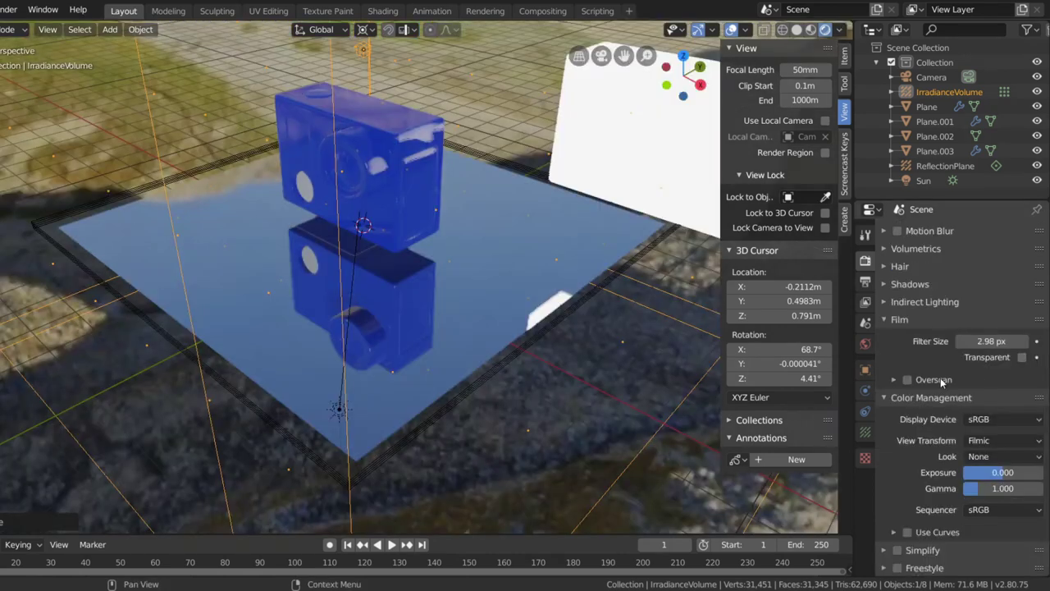
Set the Film Overscan size to 3.16% while leaving Overscan switched off
click(938, 379)
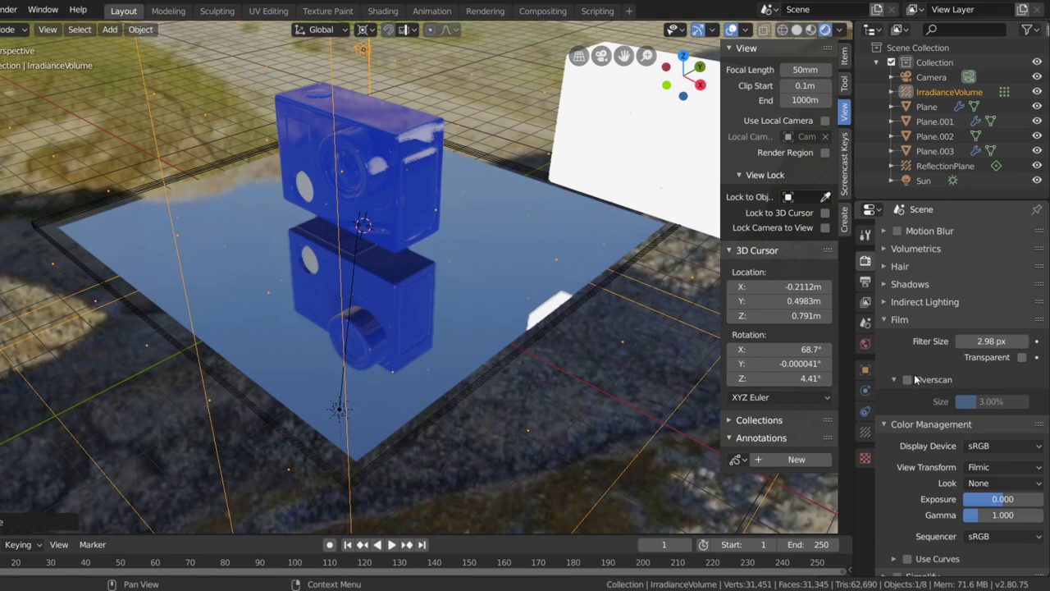
click(907, 380)
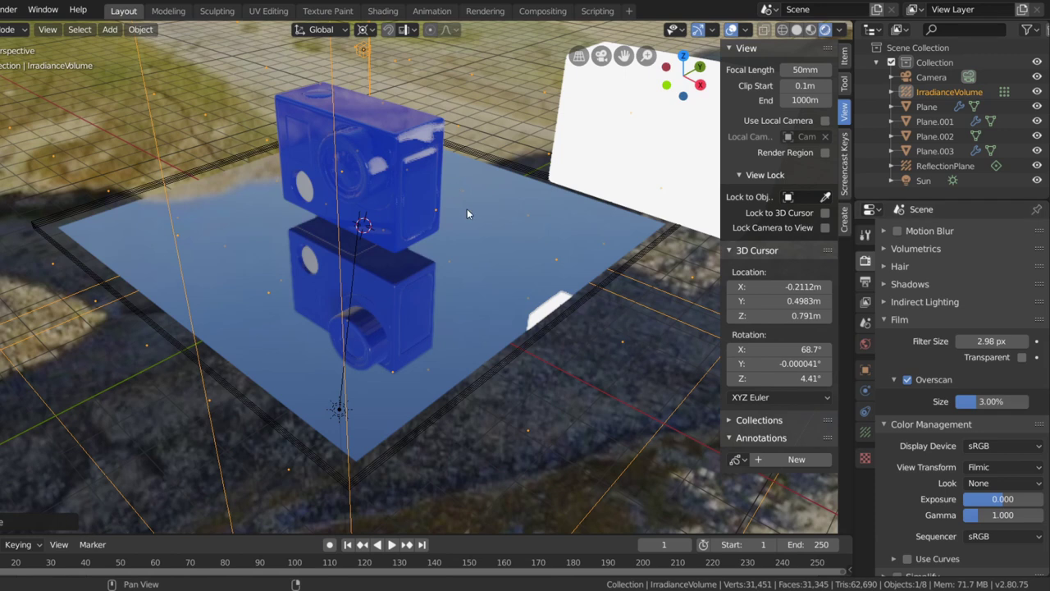
mouse_move(985, 401)
mouse_down()
mouse_move(1017, 401)
mouse_move(981, 401)
mouse_up()
click(907, 379)
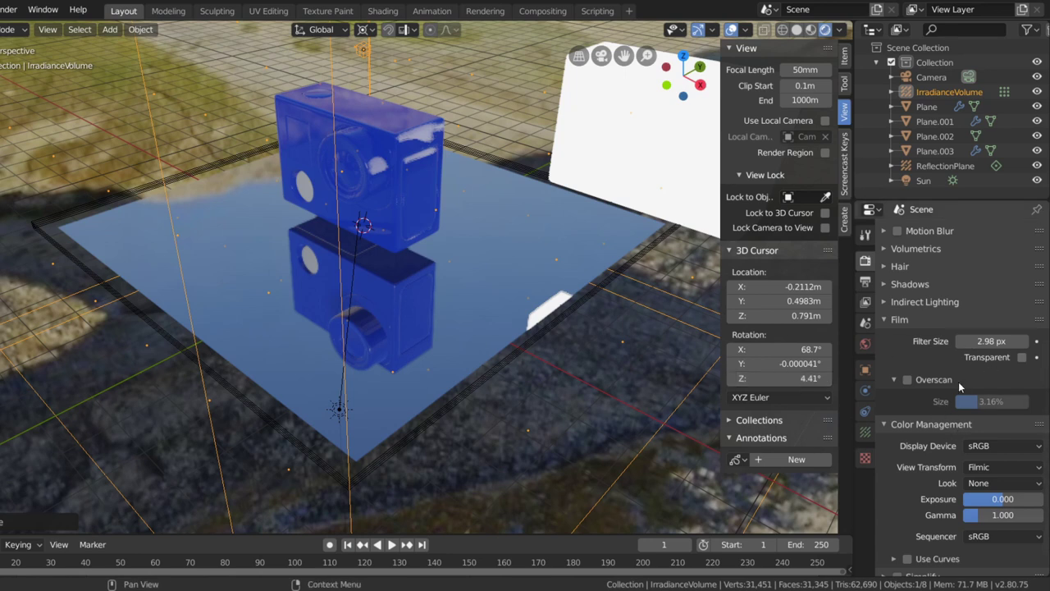
scroll(960, 387, down, 1)
scroll(959, 387, up, 5)
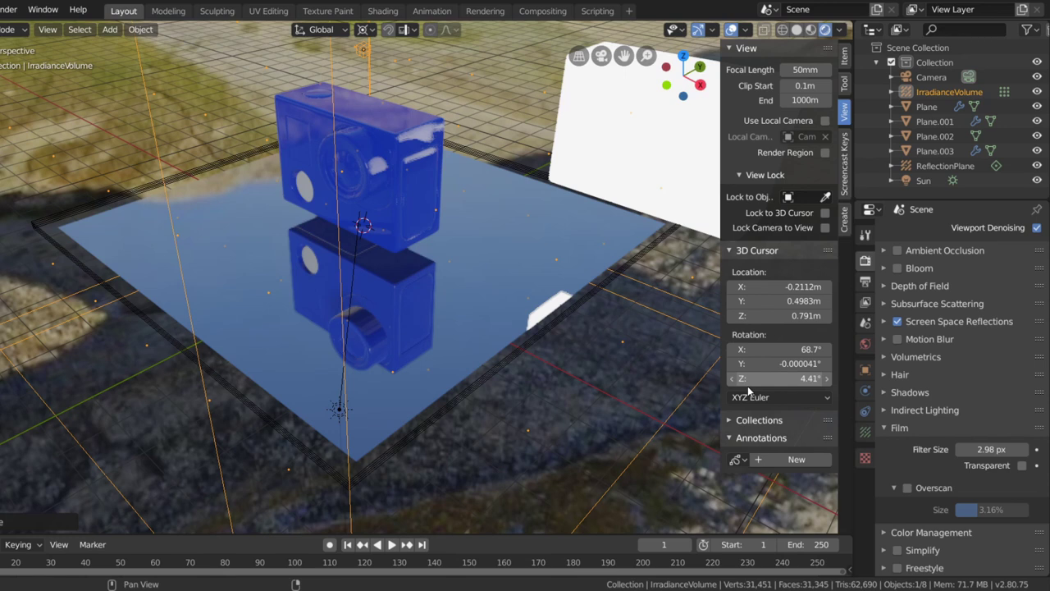
click(748, 389)
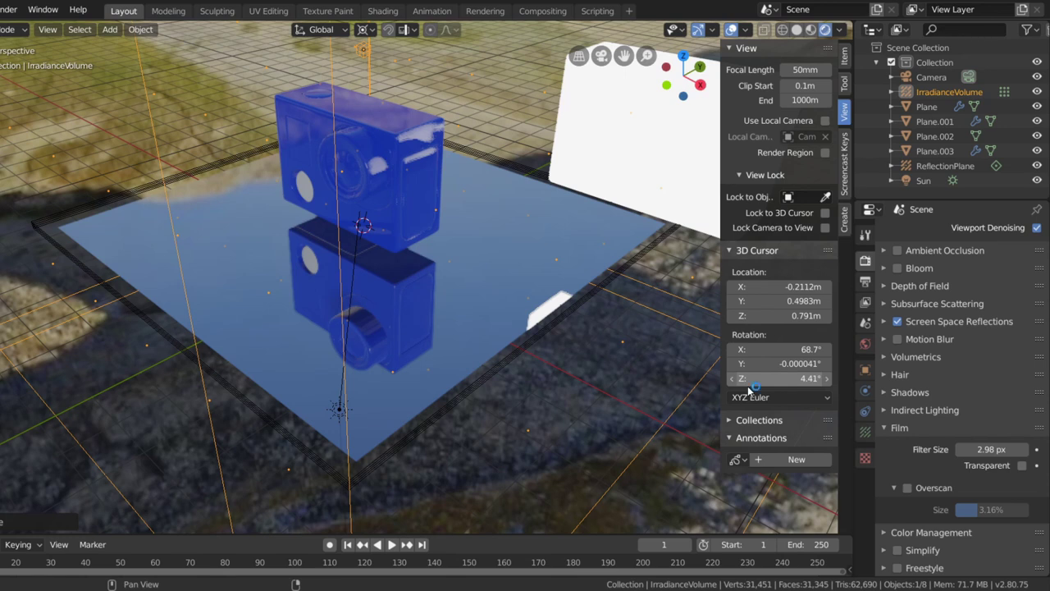